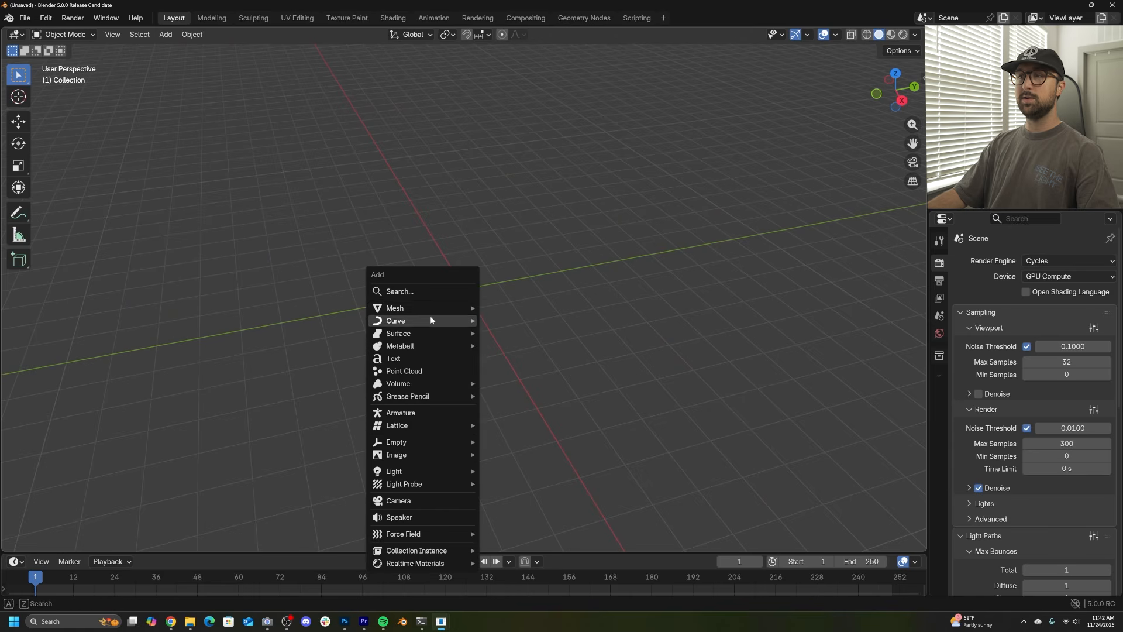
Add a mesh plane, scale it up to slightly more than ten times its size, and apply the scale.
mouse_move(433, 307)
left_click(513, 308)
key("s")
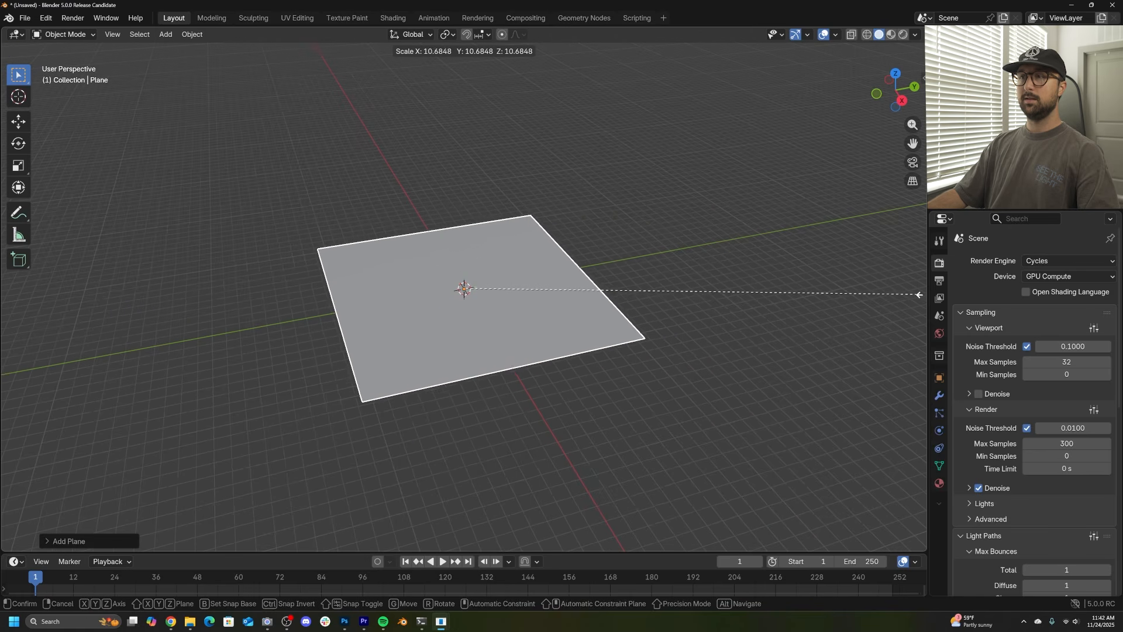
left_click(47, 294)
key("ctrl+a")
left_click(361, 296)
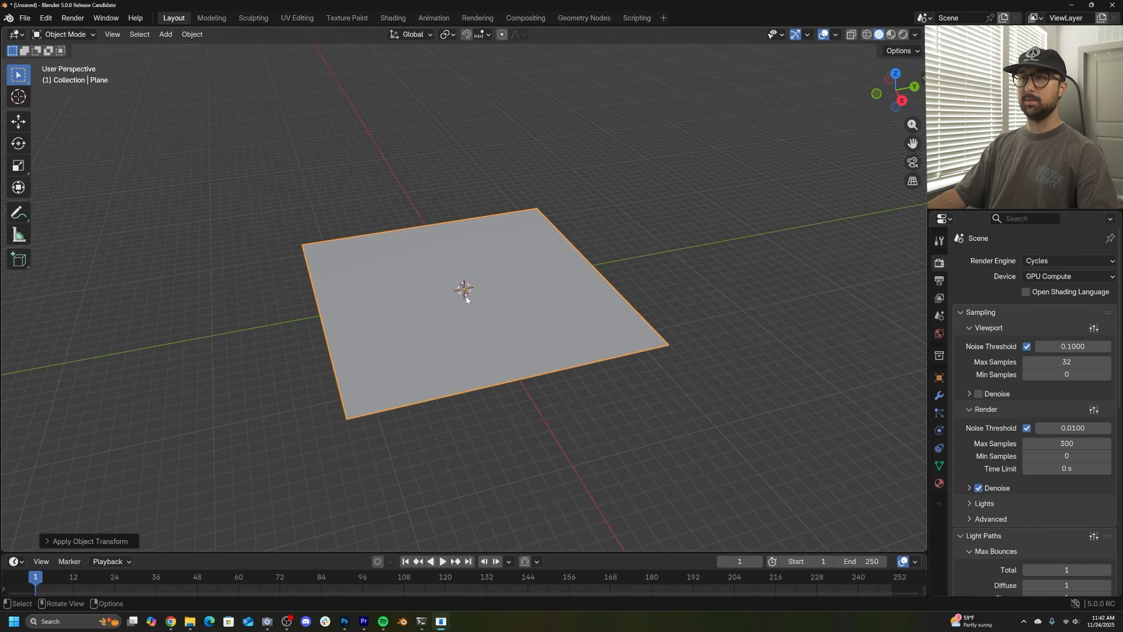
Subdivide the plane's mesh in Edit Mode with 16 cuts.
middle_click_drag(362, 297, 441, 314)
key("Tab")
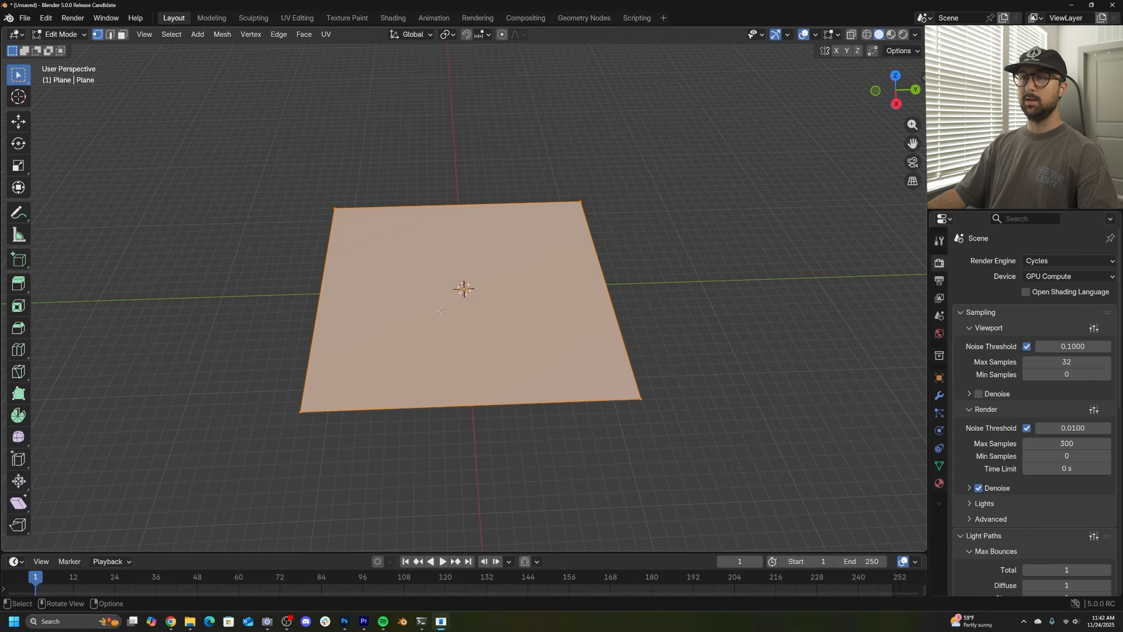
right_click(402, 259)
left_click(401, 260)
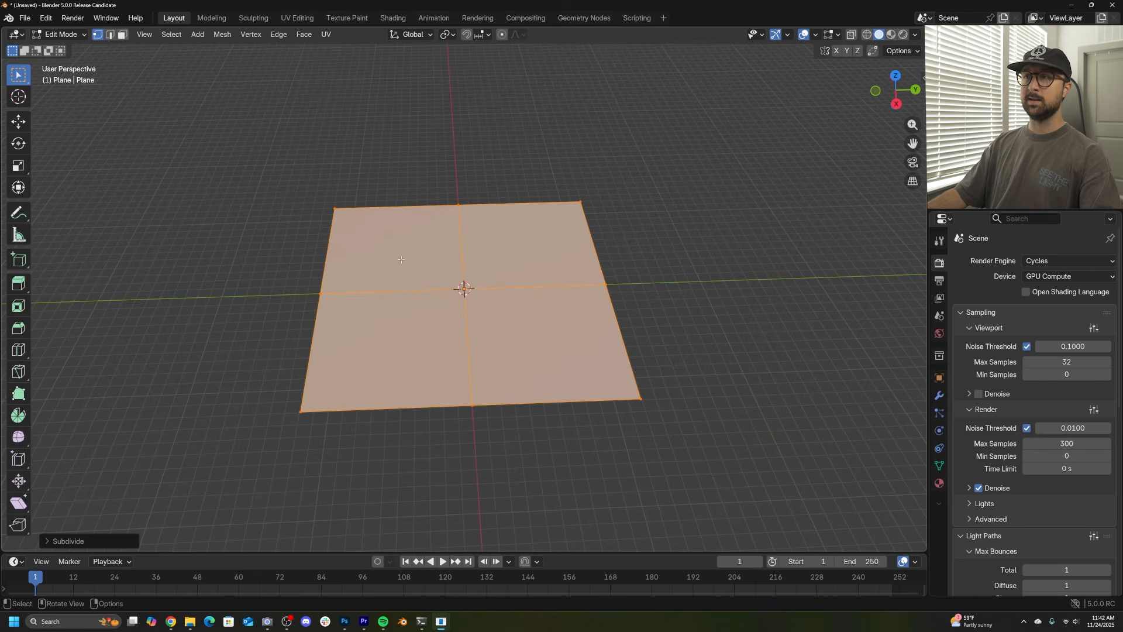
left_click(103, 541)
left_click(166, 454)
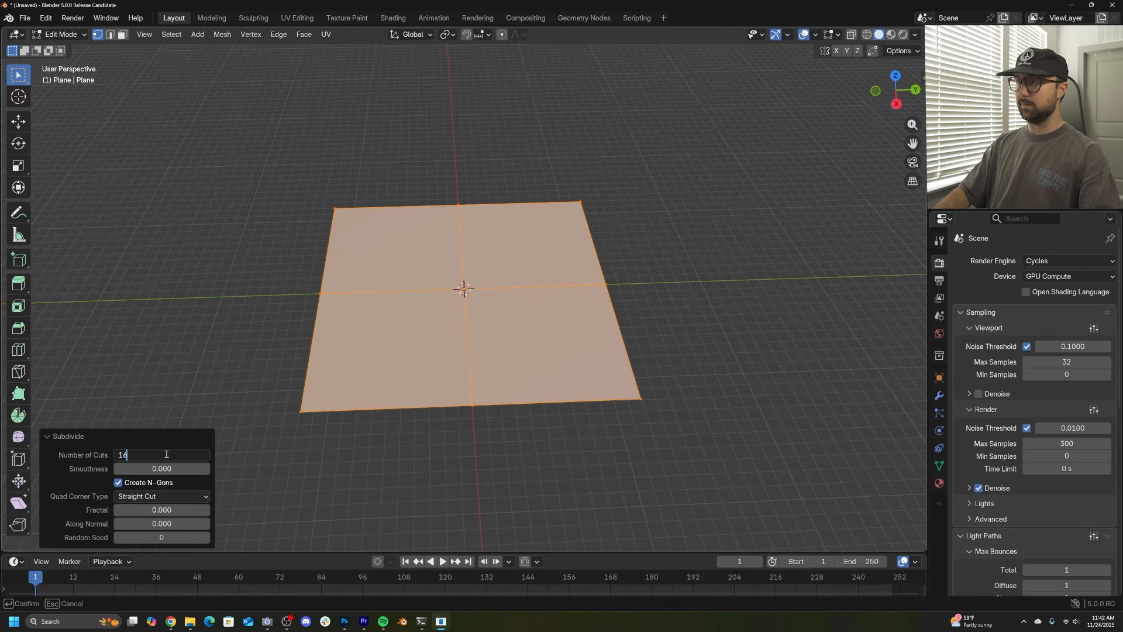
type("16")
key("Return")
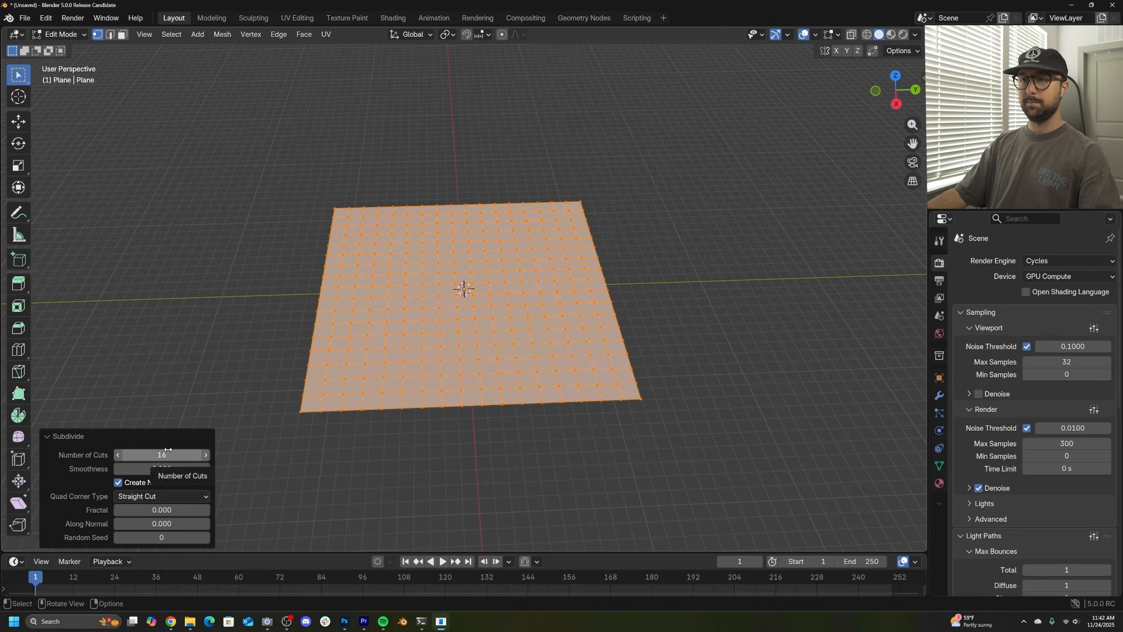
Change the subdivision's number of cuts to 14.
left_click_drag(163, 455, 163, 456)
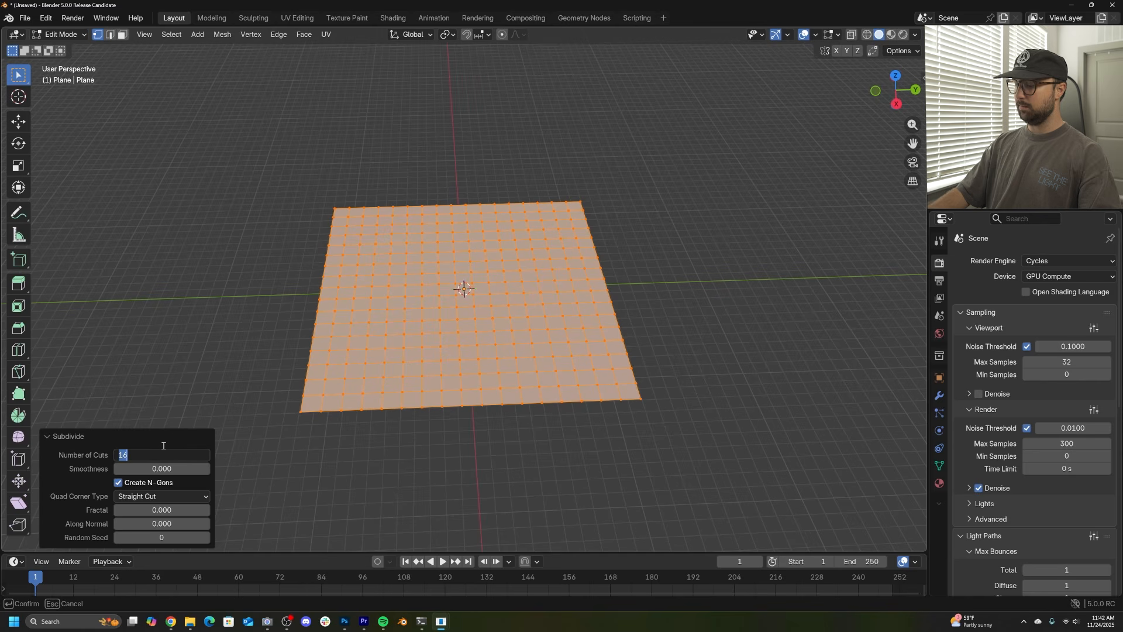
type("14")
key("Return")
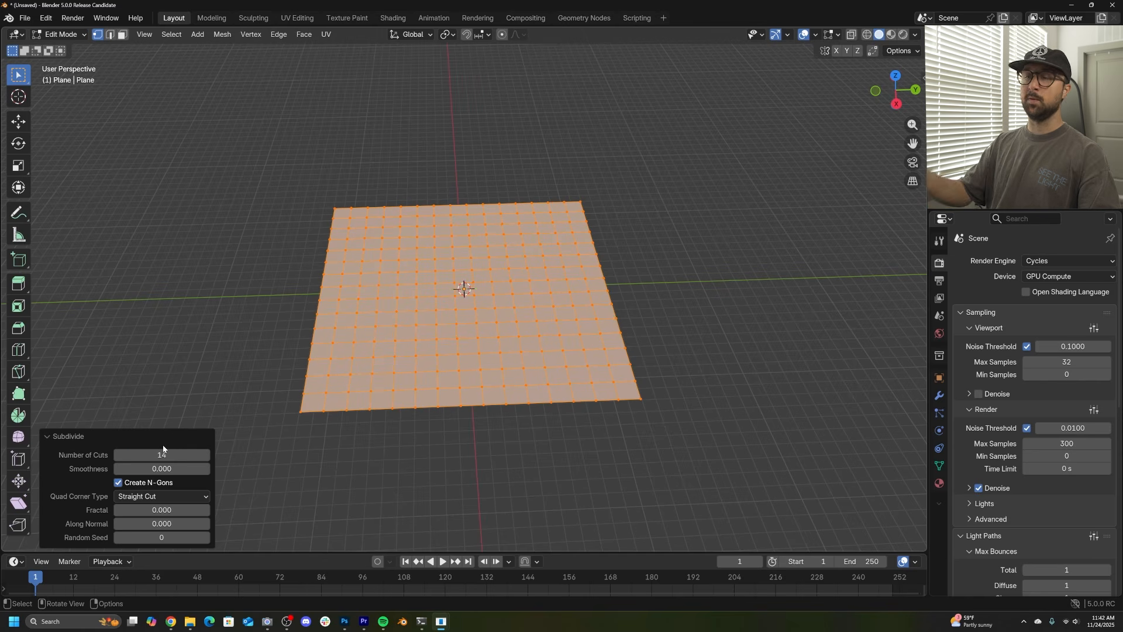
left_click(58, 439)
Select every second lengthwise edge loop across the plane, starting with the boundary edge on the negative Y side.
scroll(223, 421, "up", 3)
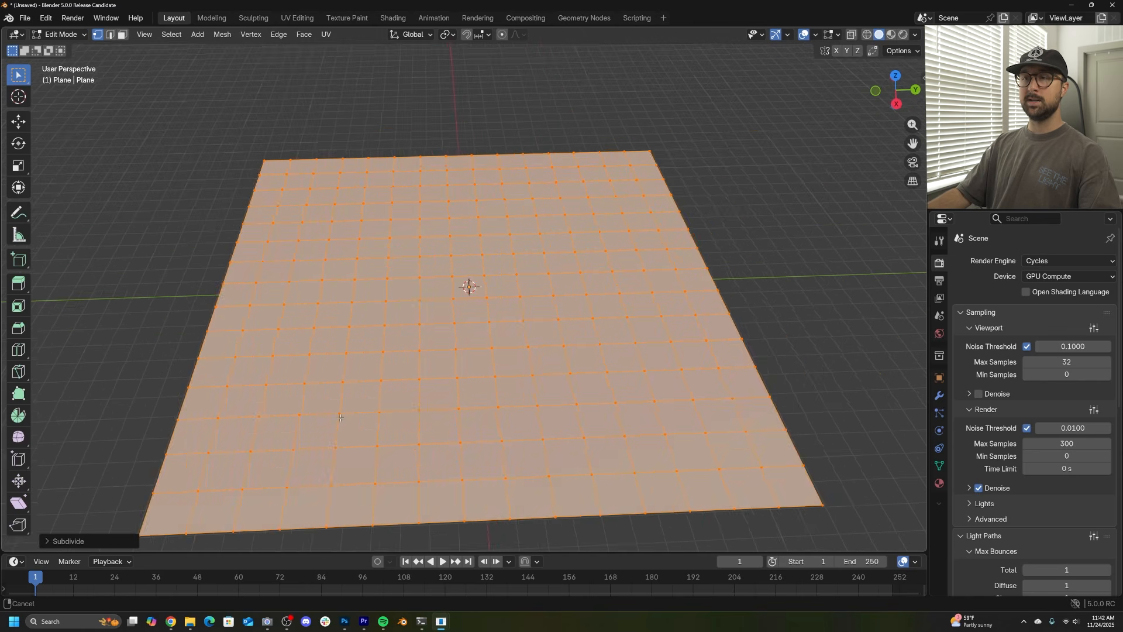
middle_click_drag(336, 419, 465, 348, "shift")
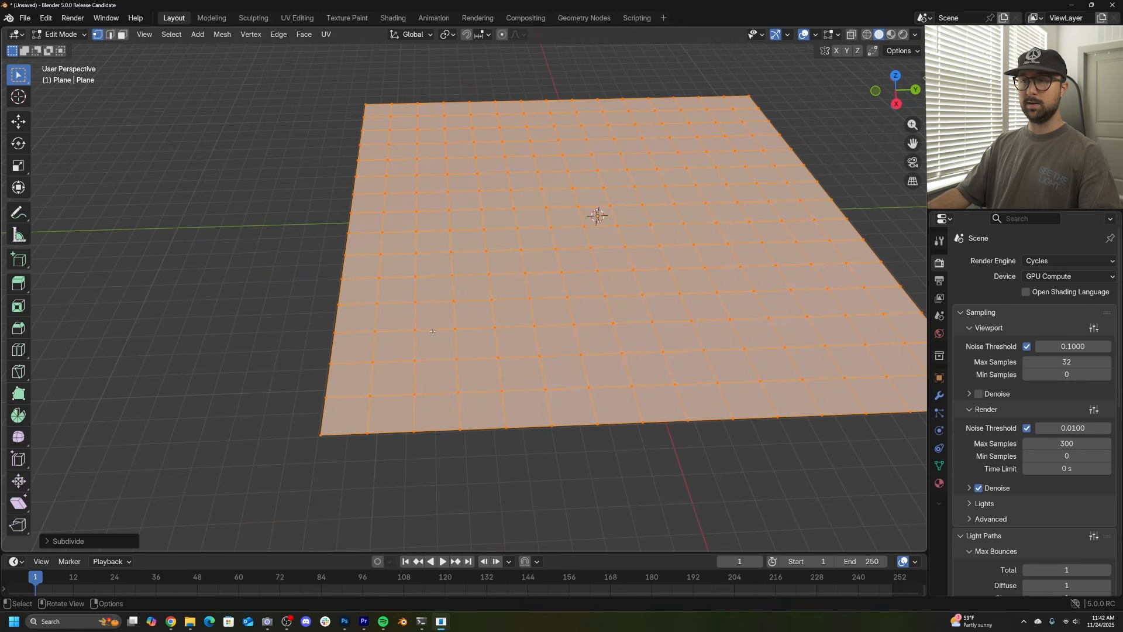
left_click(321, 415, "alt")
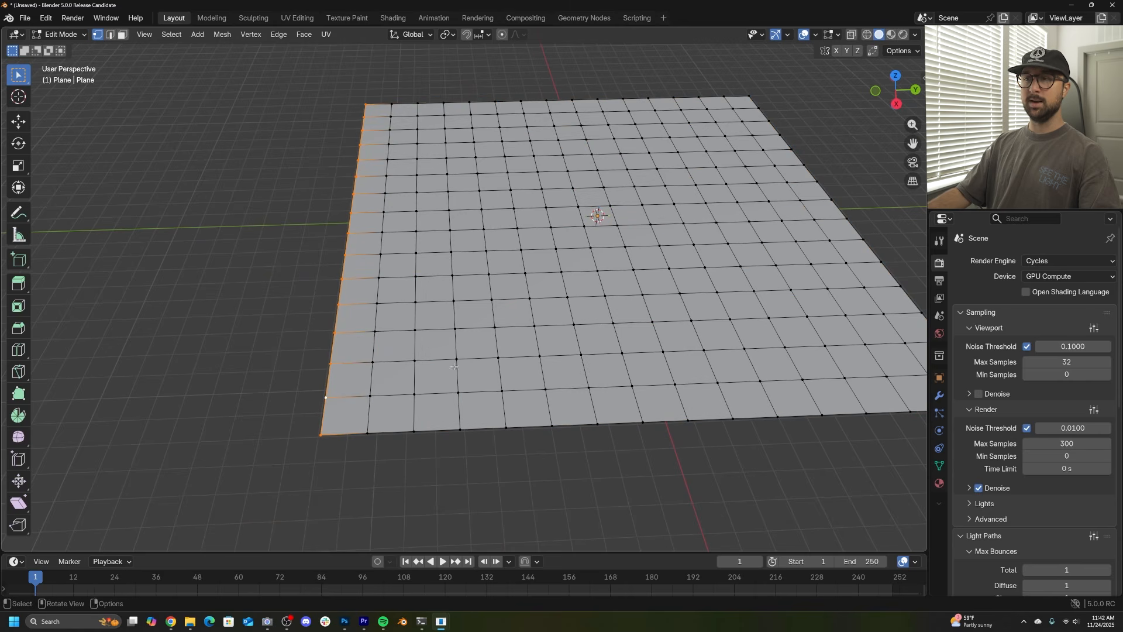
left_click(413, 411, "alt+shift")
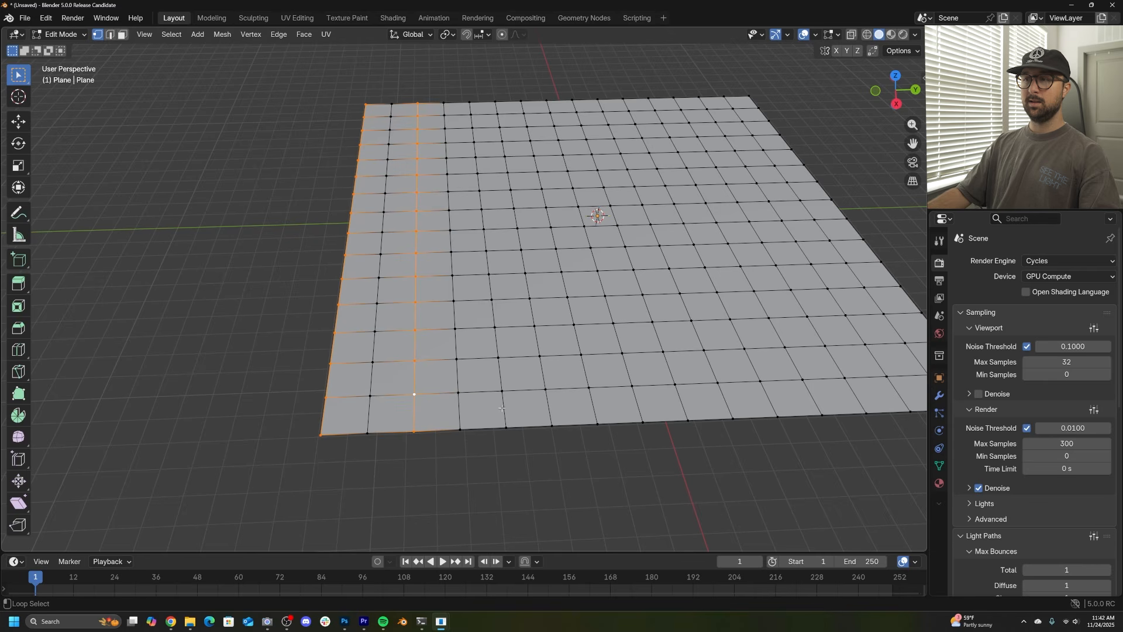
left_click(502, 408, "alt+shift")
left_click(593, 403, "alt+shift")
left_click(682, 400, "alt+shift")
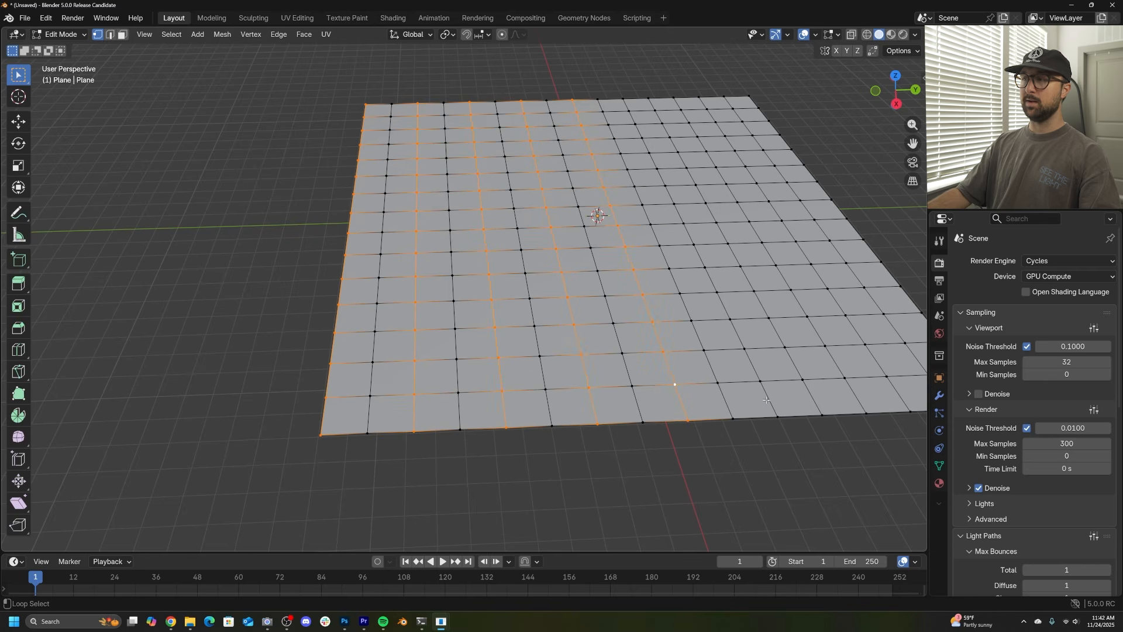
left_click(768, 399, "alt+shift")
left_click(860, 394, "alt+shift")
middle_click_drag(860, 394, 640, 409, "shift")
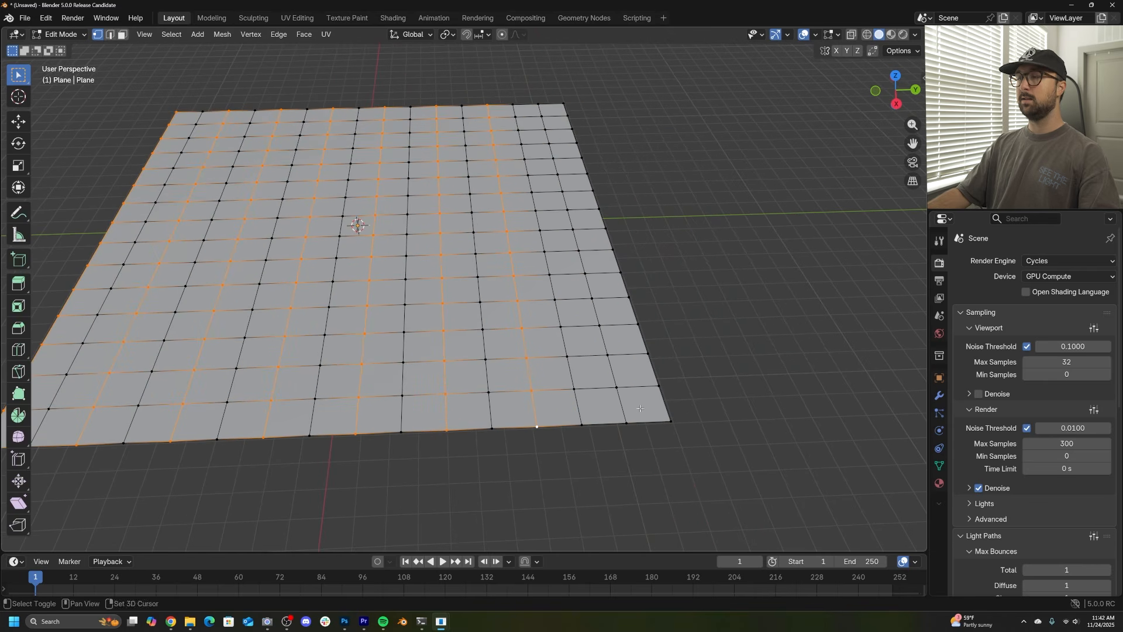
left_click(625, 406, "alt+shift")
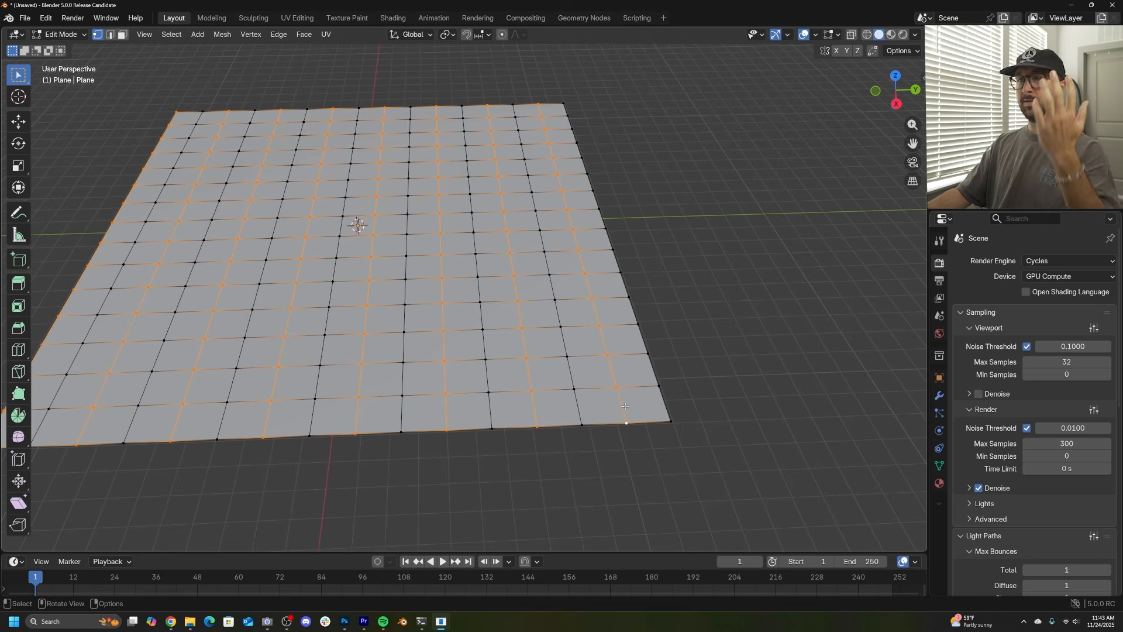
Create a vertex group from the selected edge loops, check its assignment by reselecting it, and return to Object Mode.
left_click(940, 466)
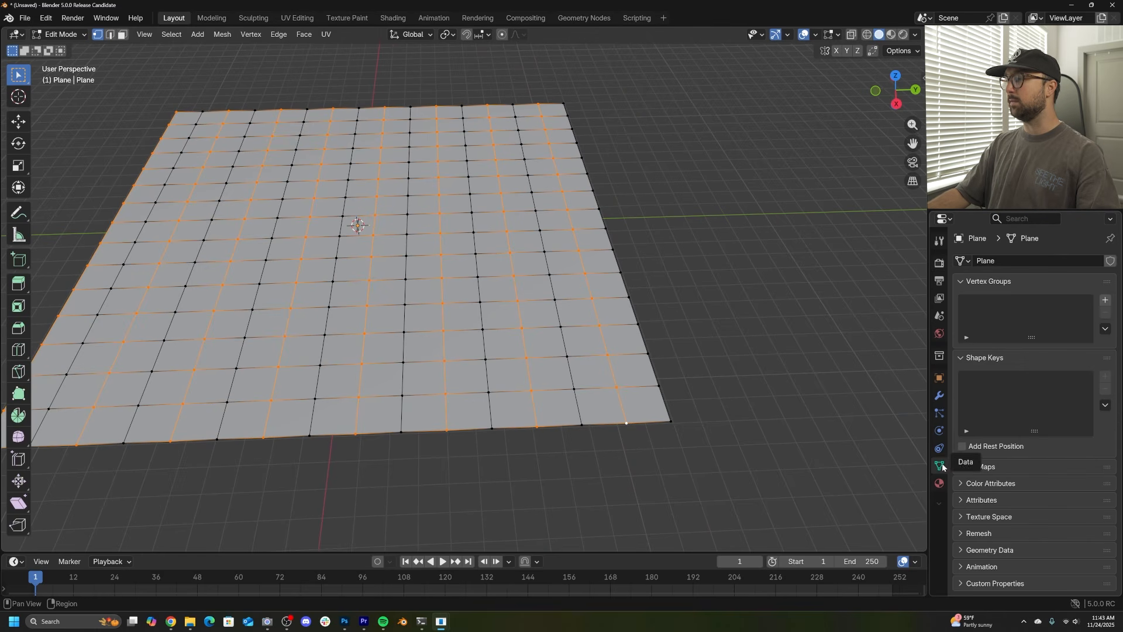
left_click(1105, 300)
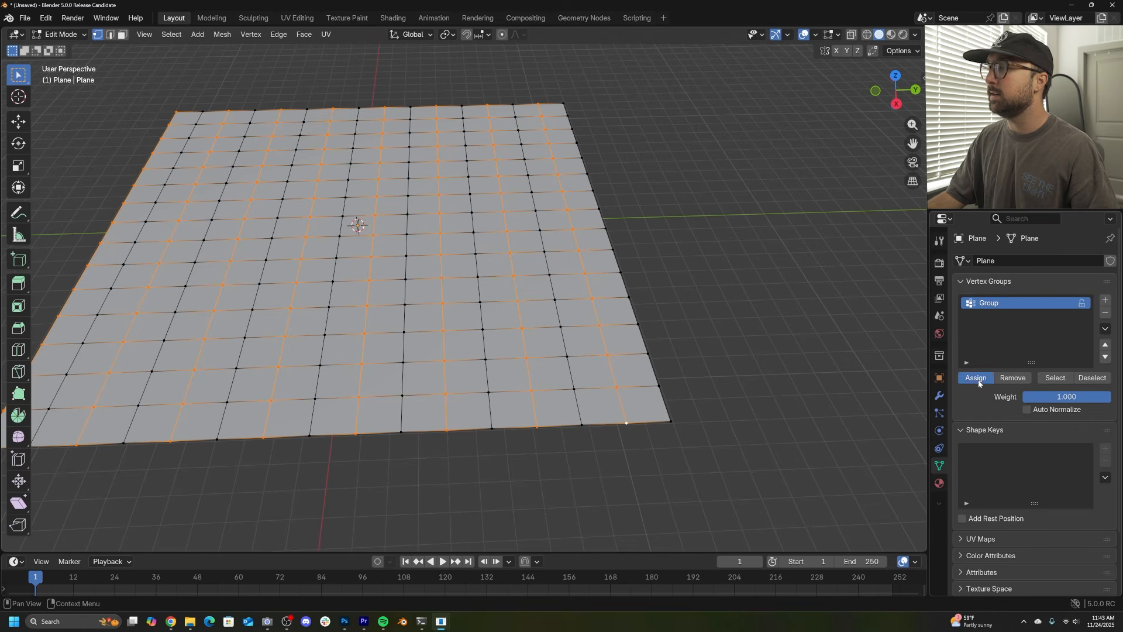
left_click(669, 250)
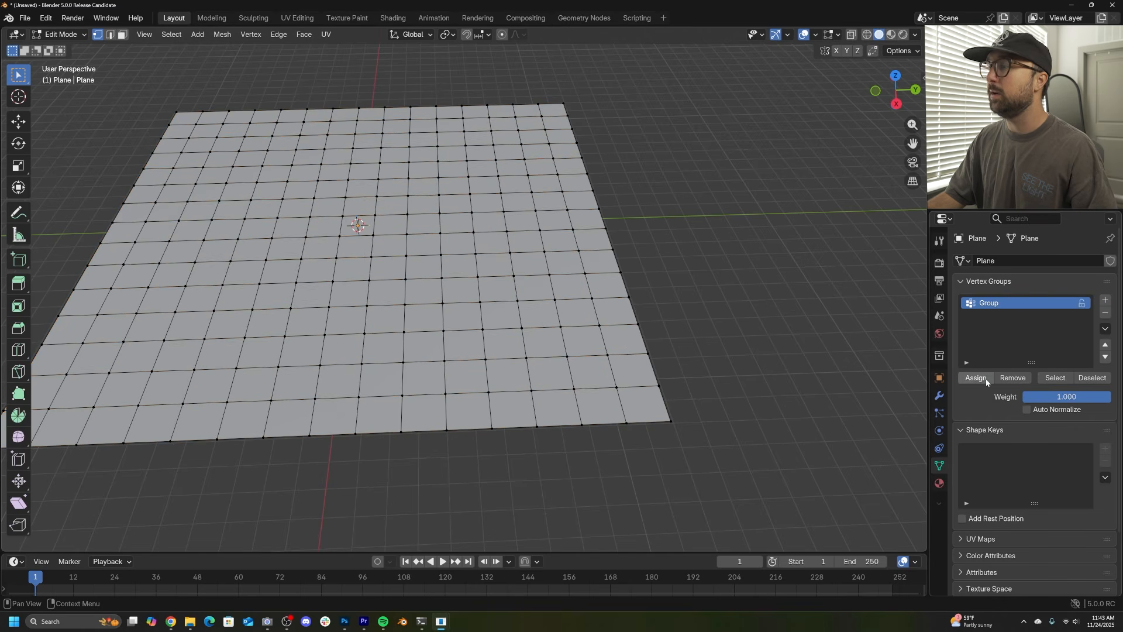
left_click(1056, 378)
key("Tab")
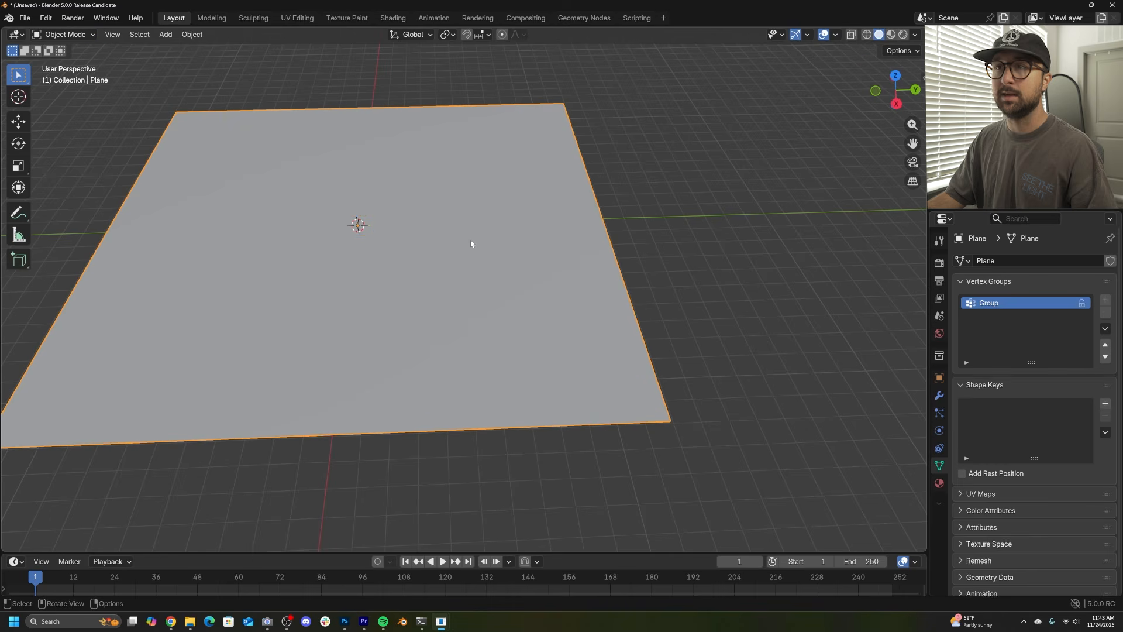
Split the 3D viewport into two side-by-side areas and turn one into a Geometry Node Editor with its sidebar hidden.
middle_click_drag(471, 244, 130, 514)
left_click_drag(5, 547, 463, 527)
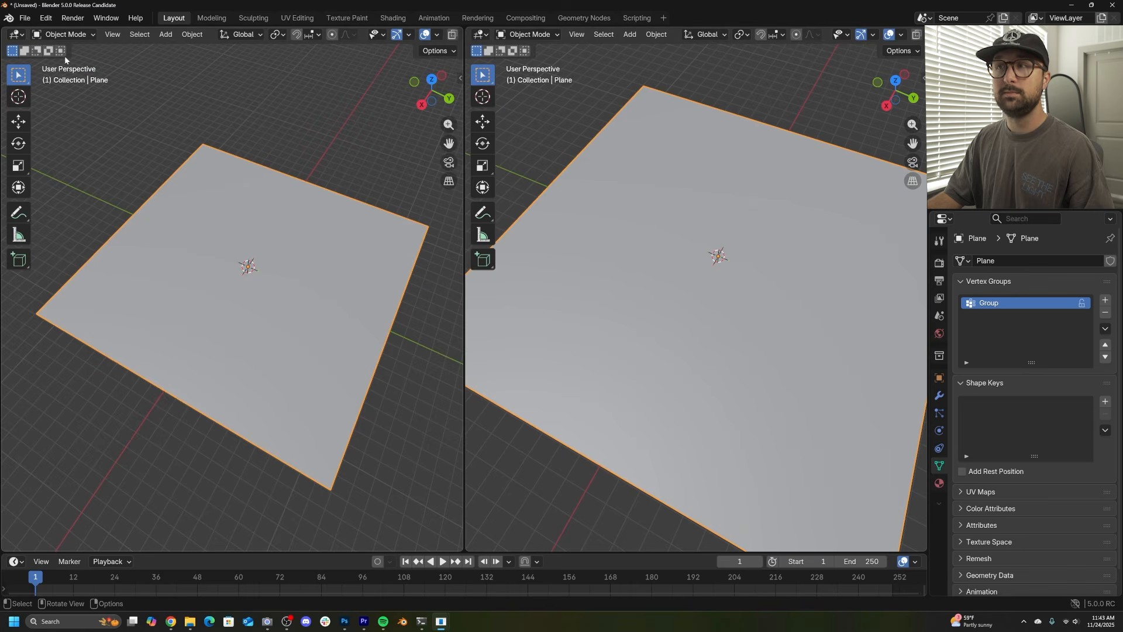
scroll(735, 230, "down", 4)
left_click(14, 34)
left_click(13, 35)
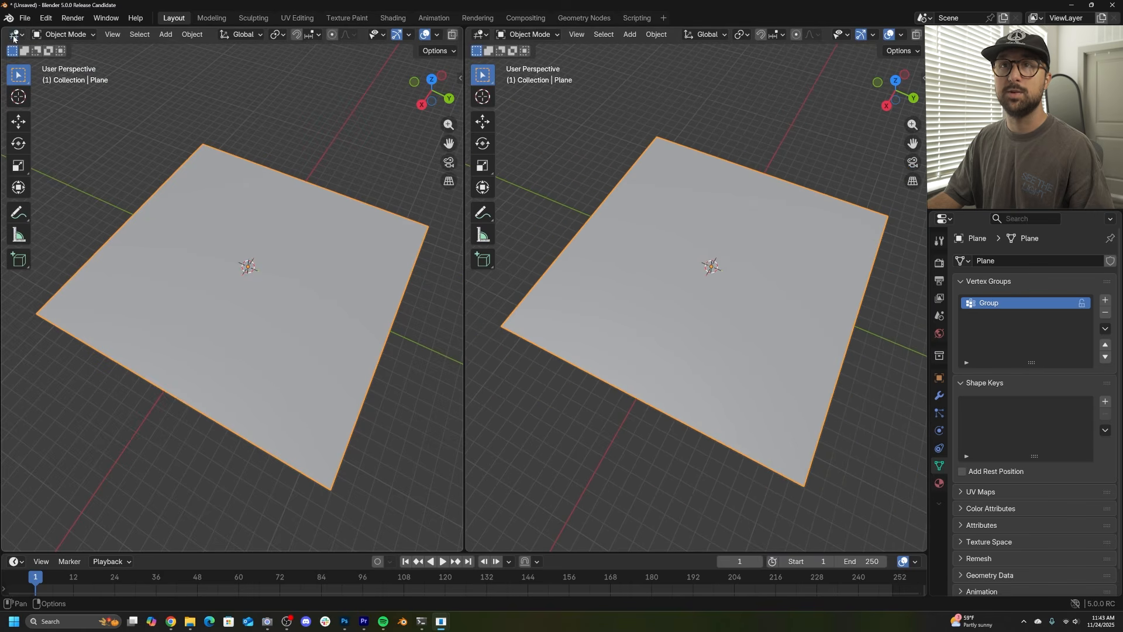
left_click(14, 36)
left_click(74, 110)
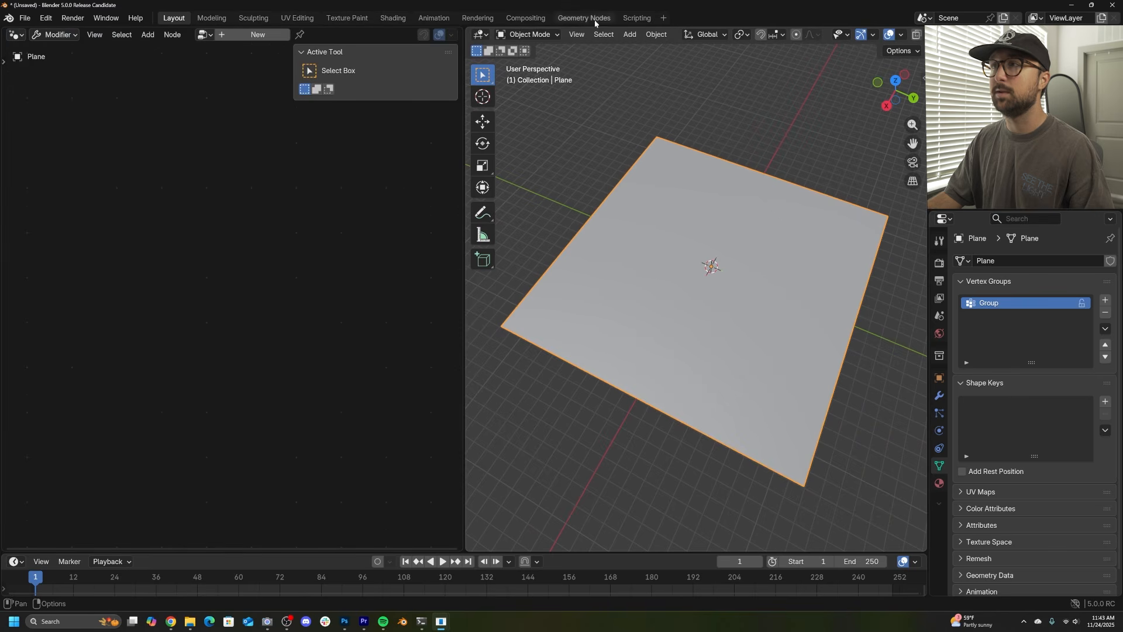
key("n")
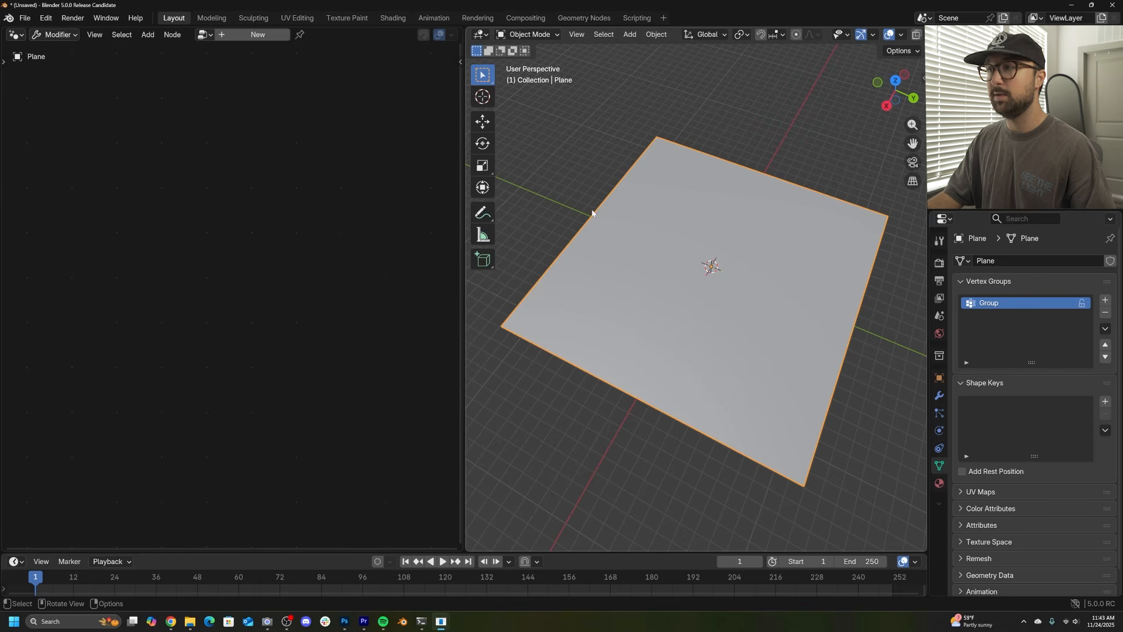
middle_click_drag(639, 236, 651, 238)
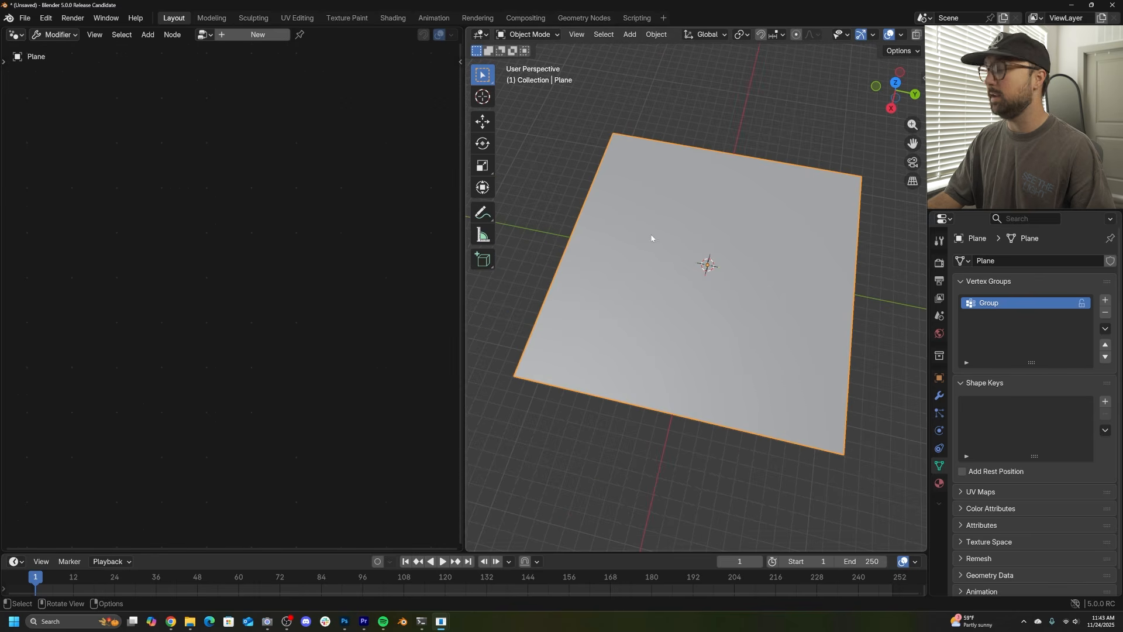
Create a new geometry node tree on the plane and insert an Instance on Points node between Group Input and Group Output.
left_click(247, 40)
key("shift+a")
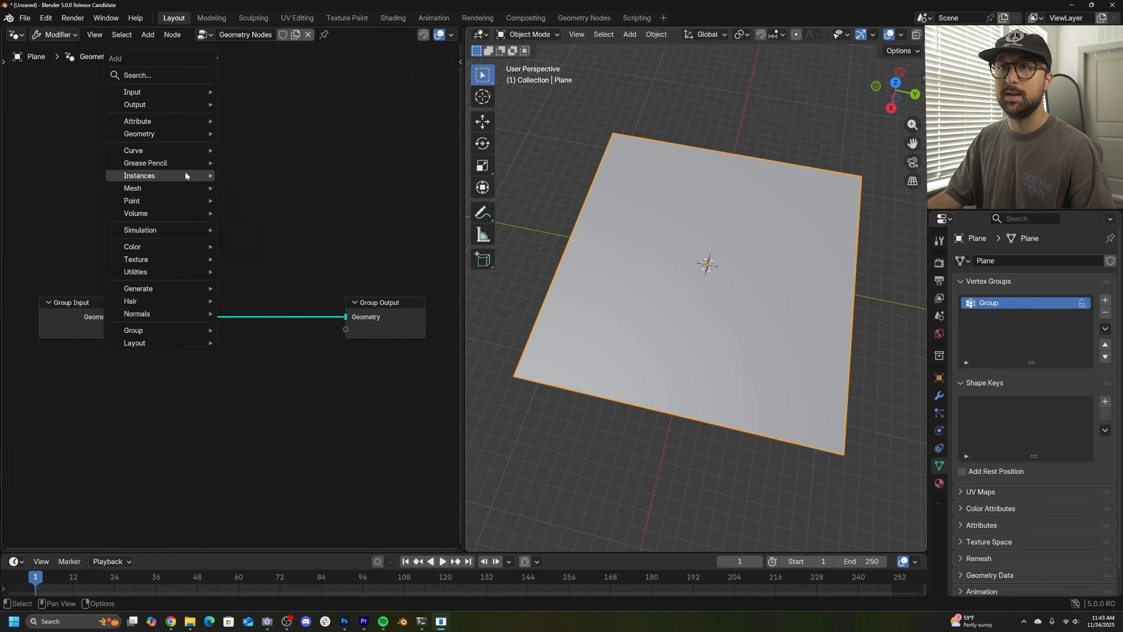
left_click(141, 75)
type("inst")
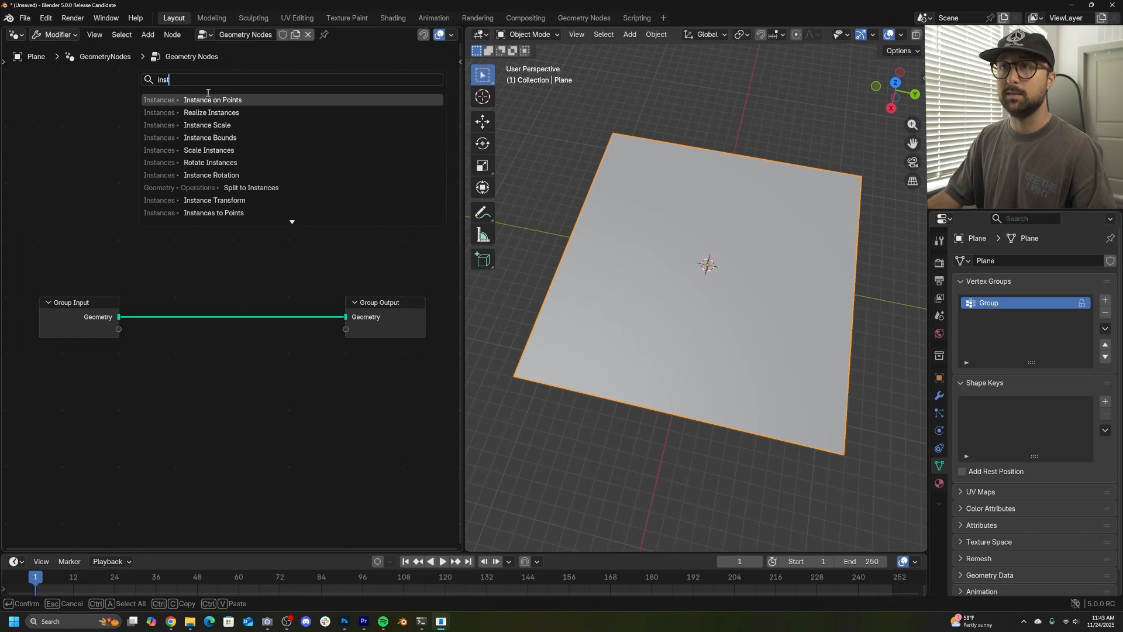
left_click(208, 100)
left_click(212, 259)
Add a Cylinder node and connect its Mesh output to the Instance input of Instance on Points.
key("shift+a")
left_click(144, 160)
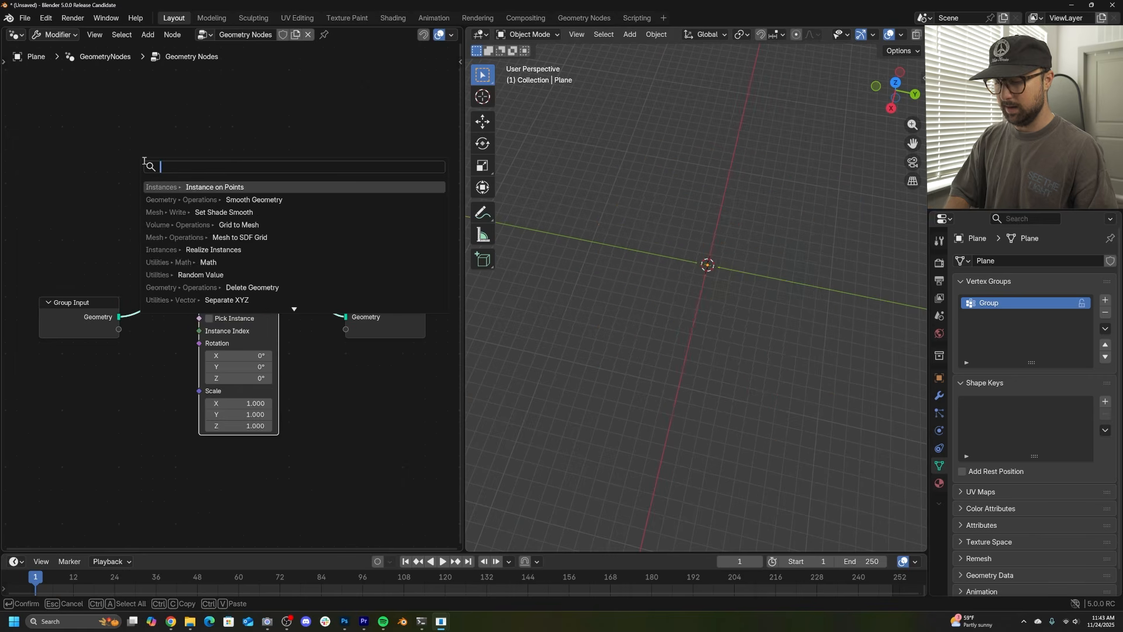
type("cyl")
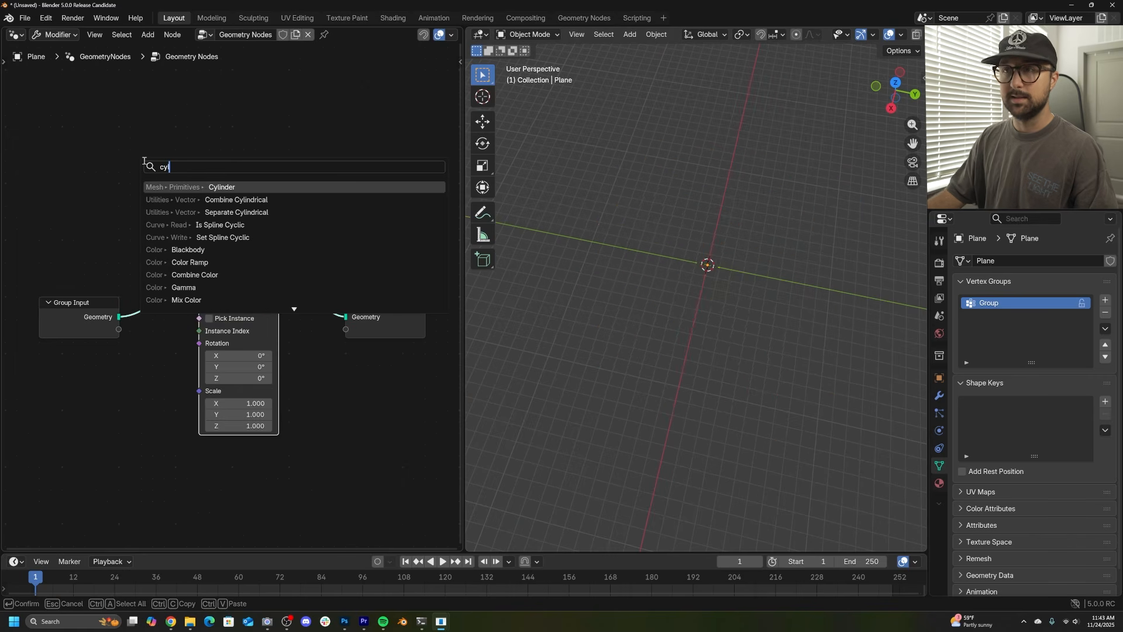
left_click(199, 192)
left_click(124, 374)
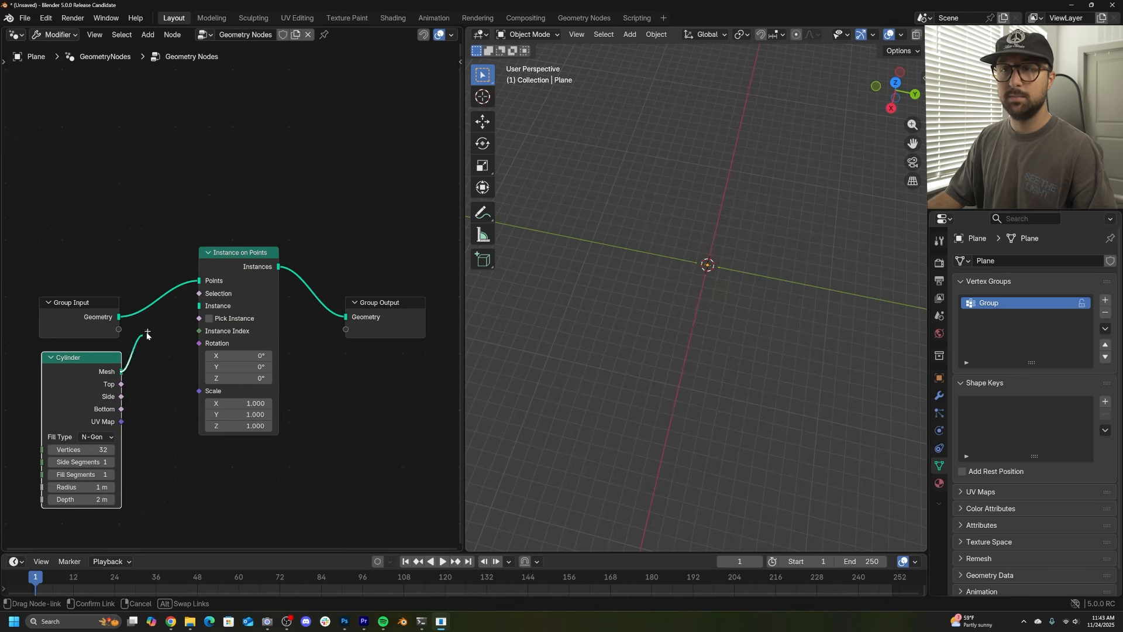
left_click_drag(188, 308, 195, 311)
Set the Cylinder node's vertices to 6 to make the instances hexagonal.
key("Tab")
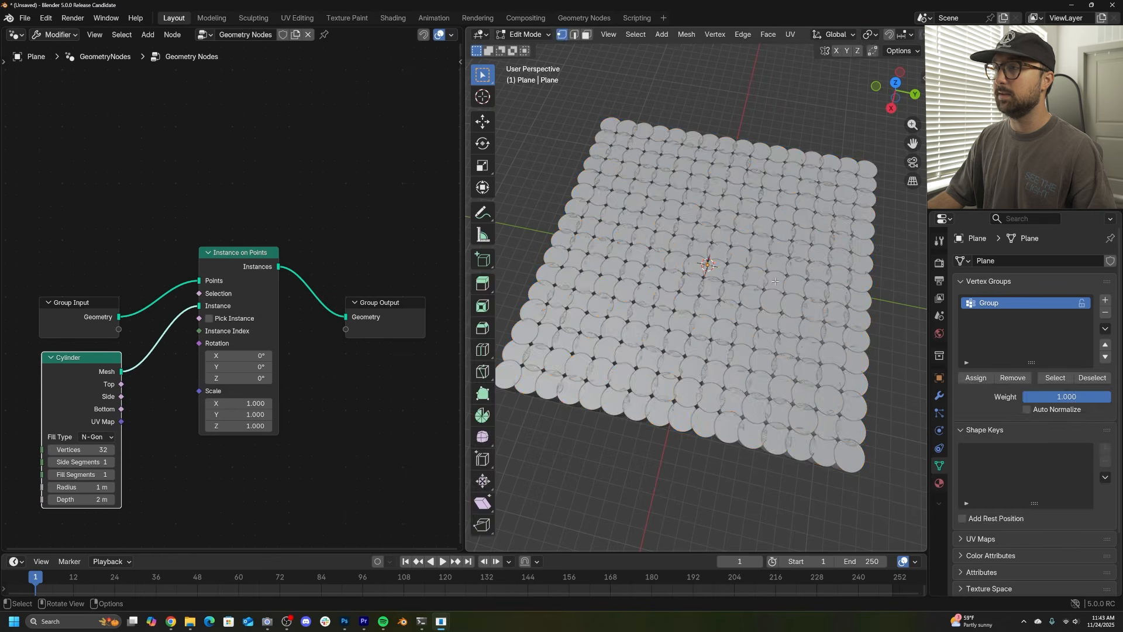
key("Tab")
key("KP_7")
scroll(735, 338, "down", 3)
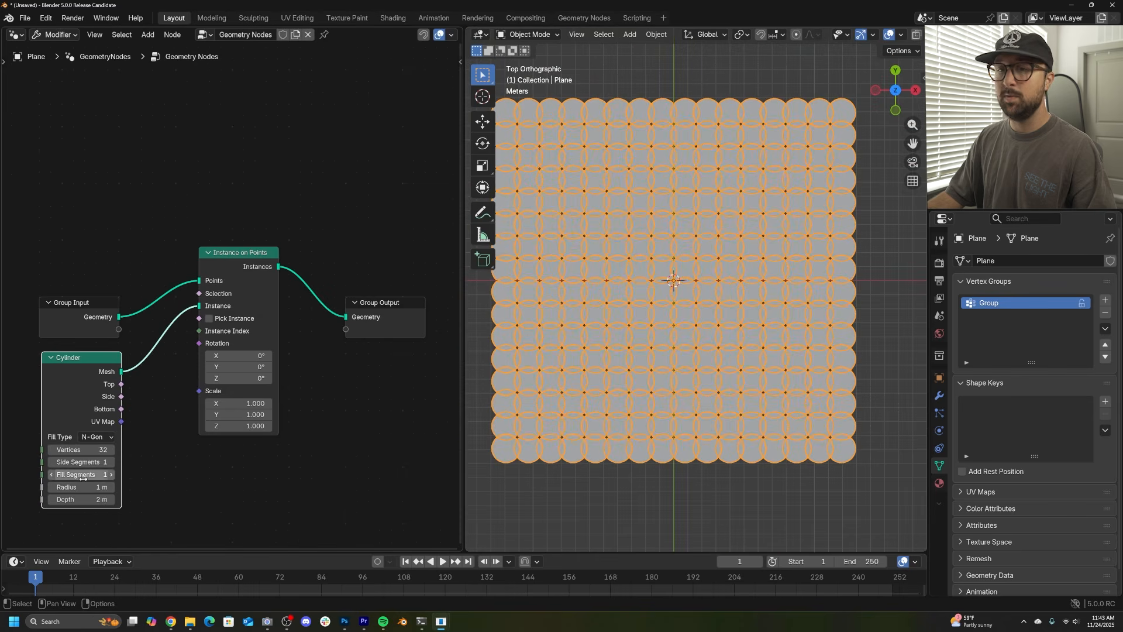
scroll(44, 463, "up", 1)
type("6")
key("Return")
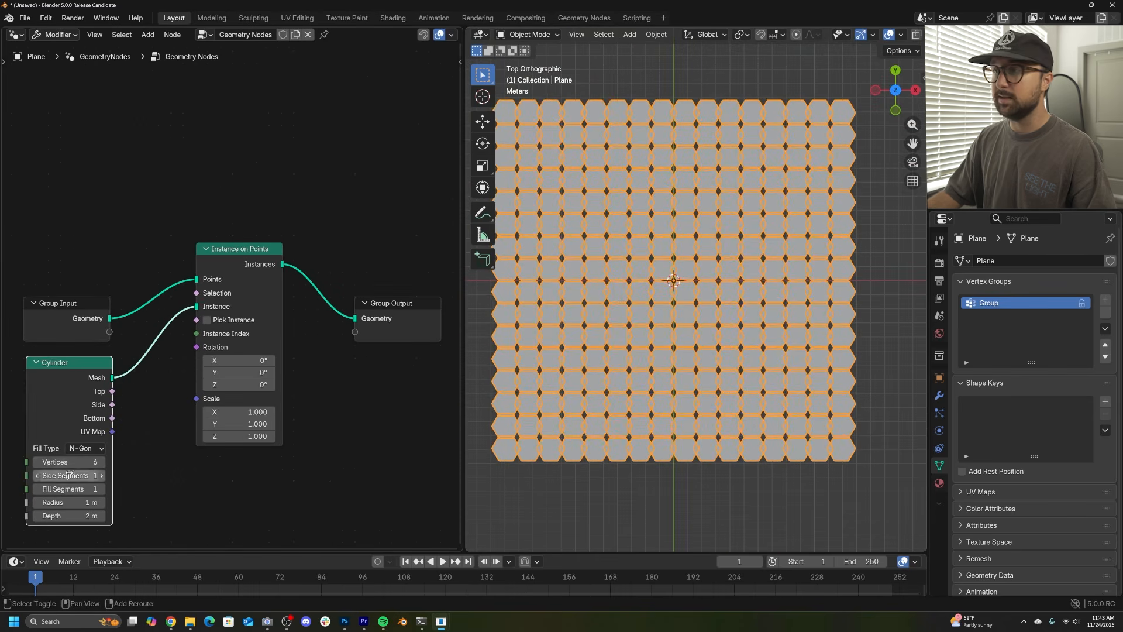
Reduce the Cylinder node's radius to about 0.78 m and its depth to about 0.35 m.
middle_click_drag(97, 476, 208, 380)
scroll(233, 386, "up", 1)
scroll(658, 361, "up", 3)
scroll(658, 361, "up", 2)
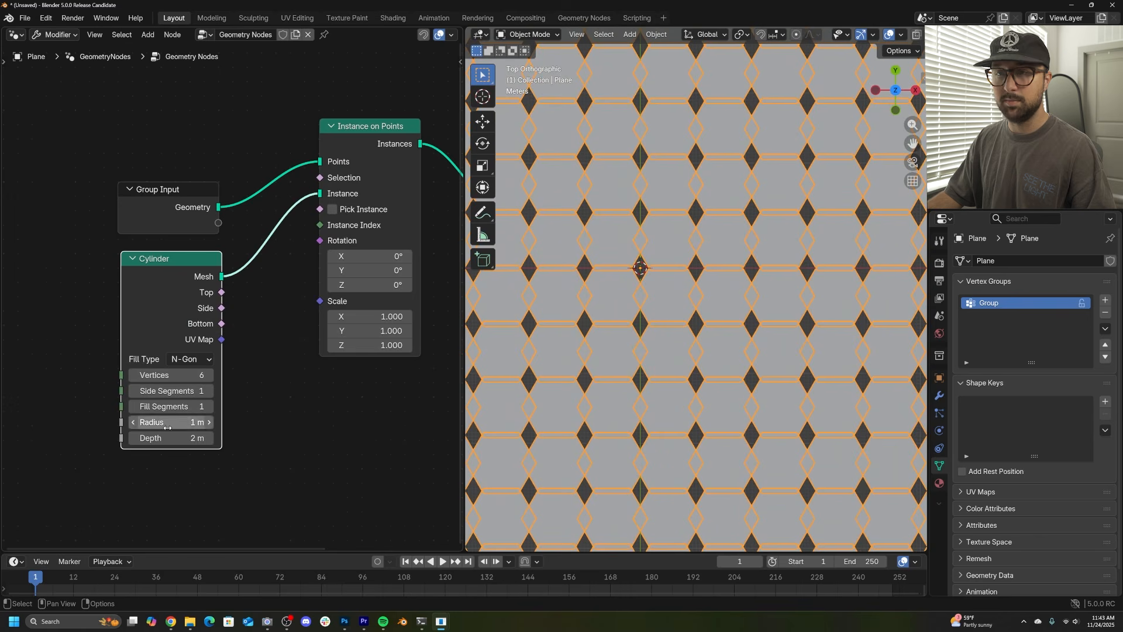
mouse_move(167, 427)
left_mouse_down()
mouse_move(158, 428)
mouse_move(172, 425)
left_mouse_up()
middle_click_drag(626, 245, 628, 345)
left_click_drag(169, 438, 115, 438)
In Edit Mode from the top view, move the selected alternate-row vertices along X so neighbouring rows of tiles are staggered.
key("grave")
left_click(653, 255)
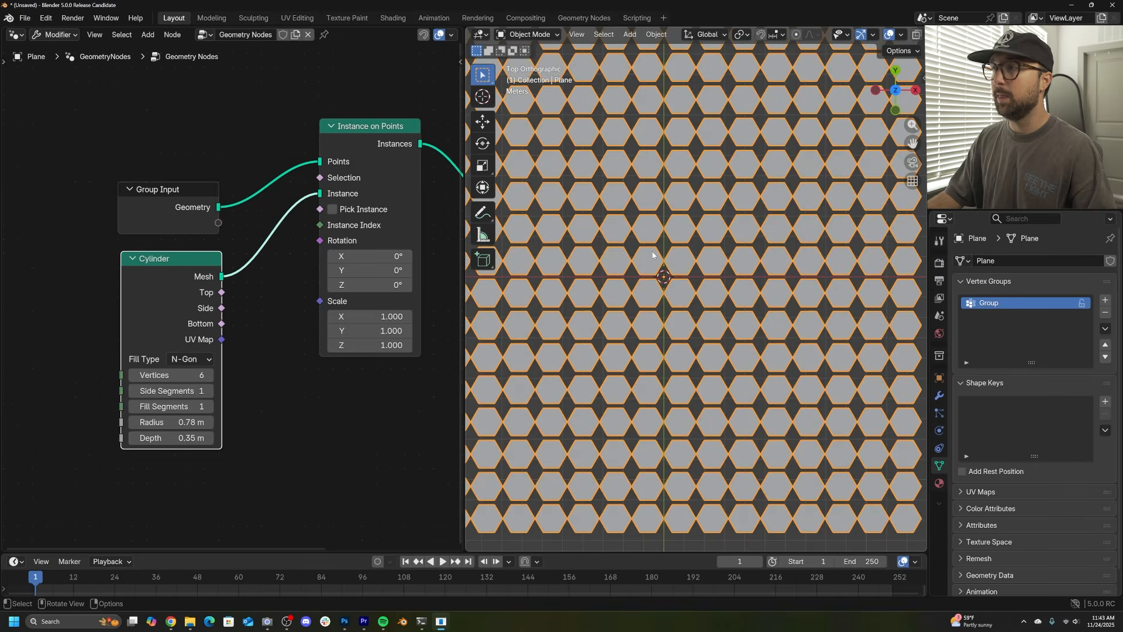
key("Tab")
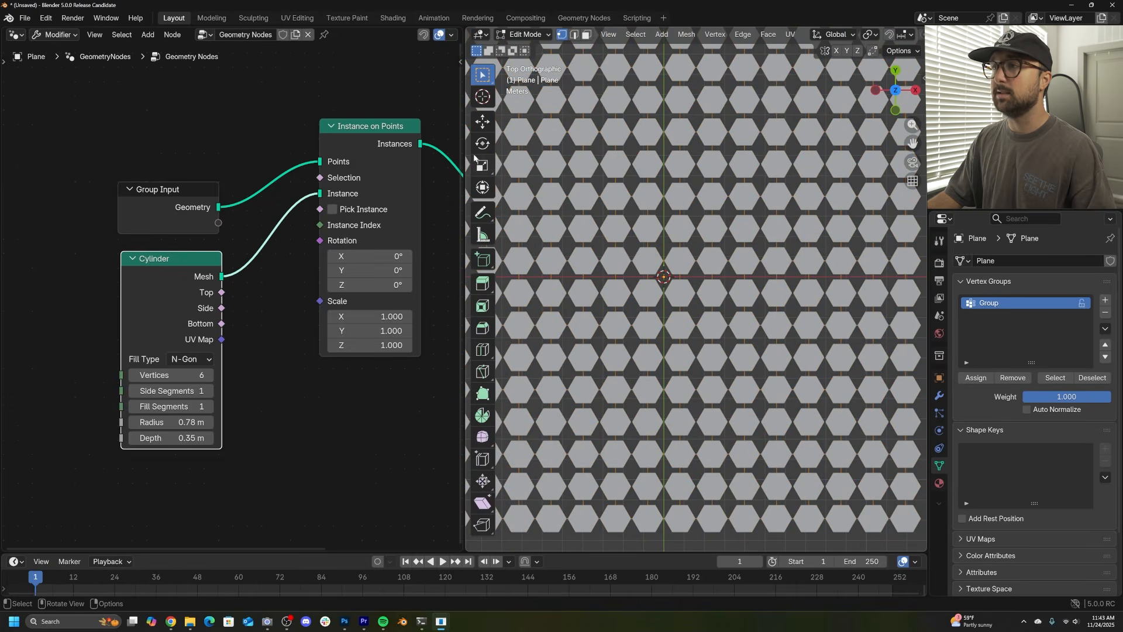
left_click(480, 128)
mouse_move(667, 249)
left_mouse_down()
mouse_move(668, 240)
mouse_move(670, 251)
left_mouse_up()
key("ctrl+z")
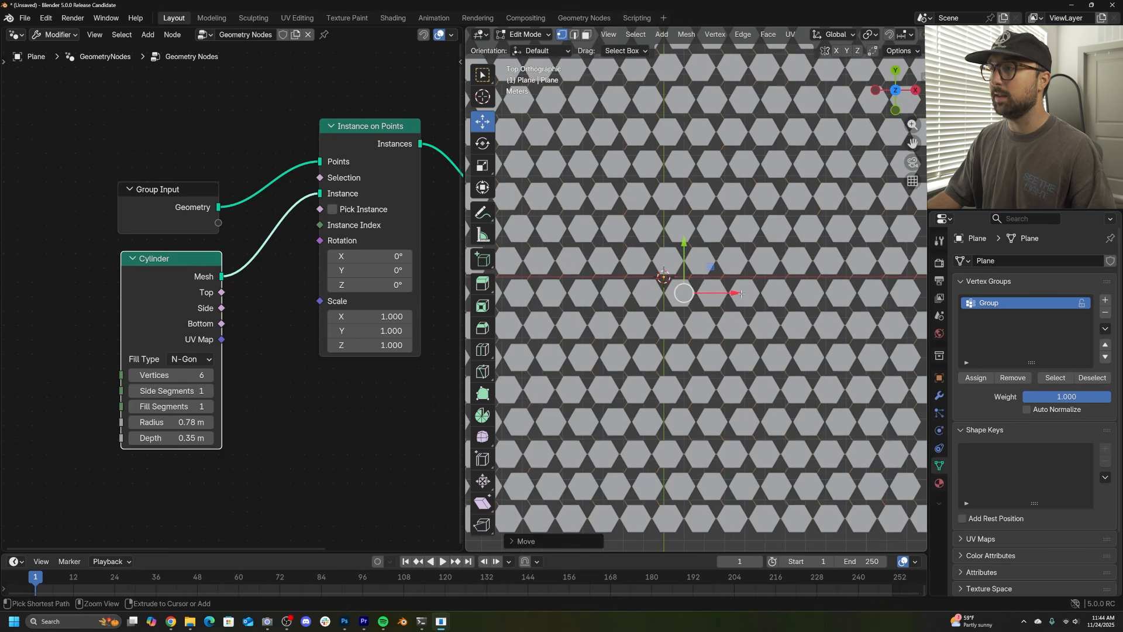
scroll(714, 291, "up", 5)
left_click_drag(660, 294, 707, 294)
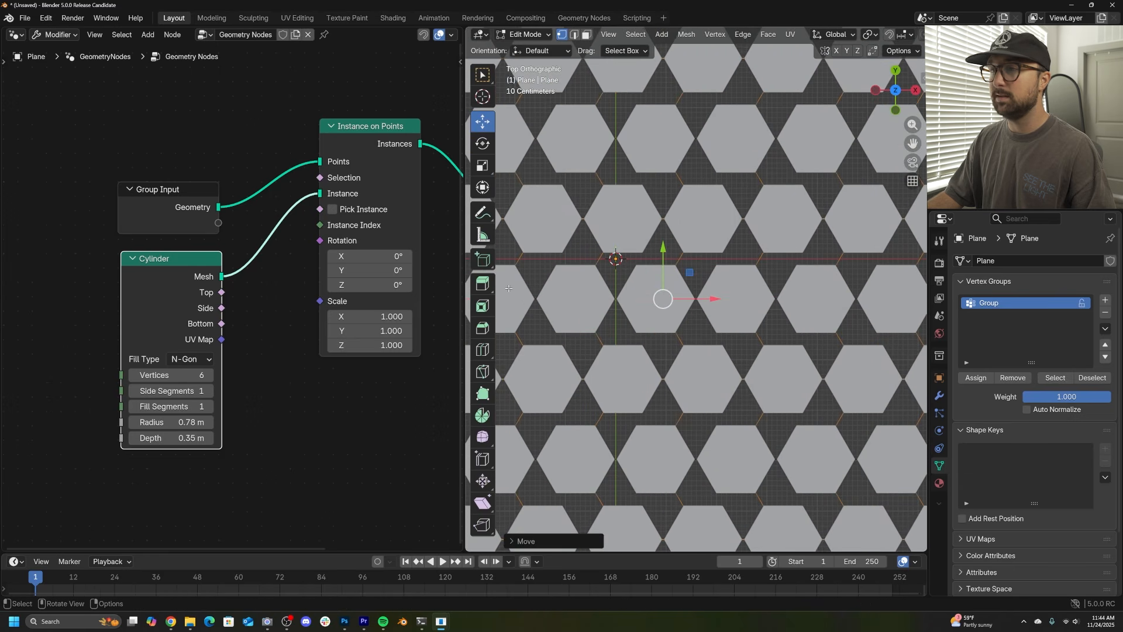
Set the Instance on Points Z rotation to 90° and increase the Cylinder's radius to 0.89 m.
mouse_move(381, 285)
left_mouse_down()
mouse_move(406, 284)
mouse_move(384, 287)
left_mouse_up()
left_click(384, 286)
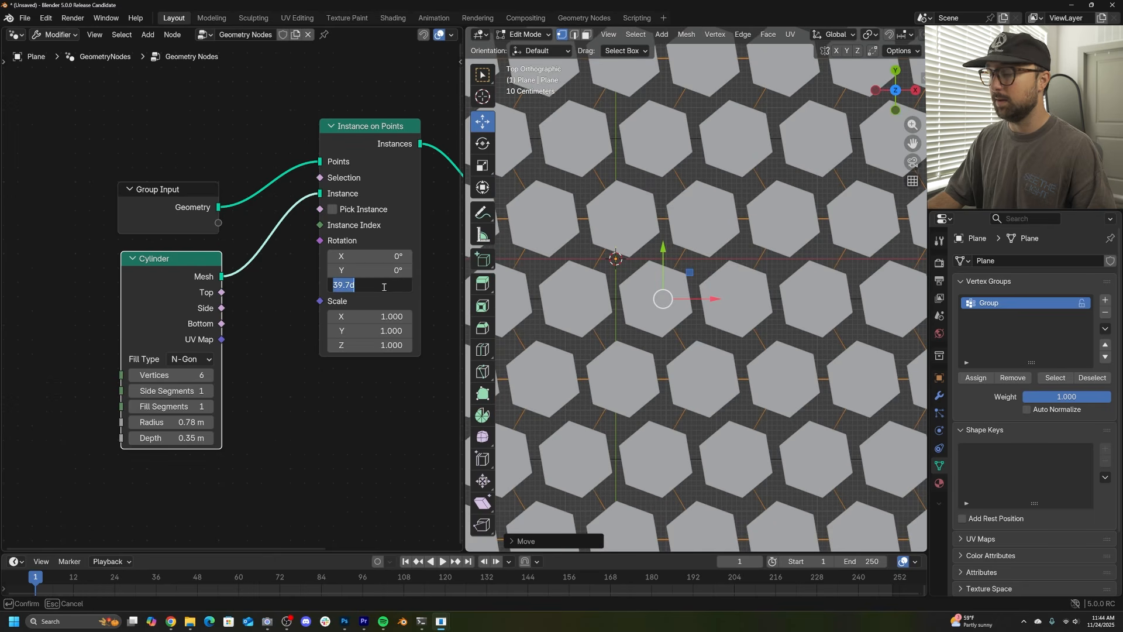
type("90")
key("Return")
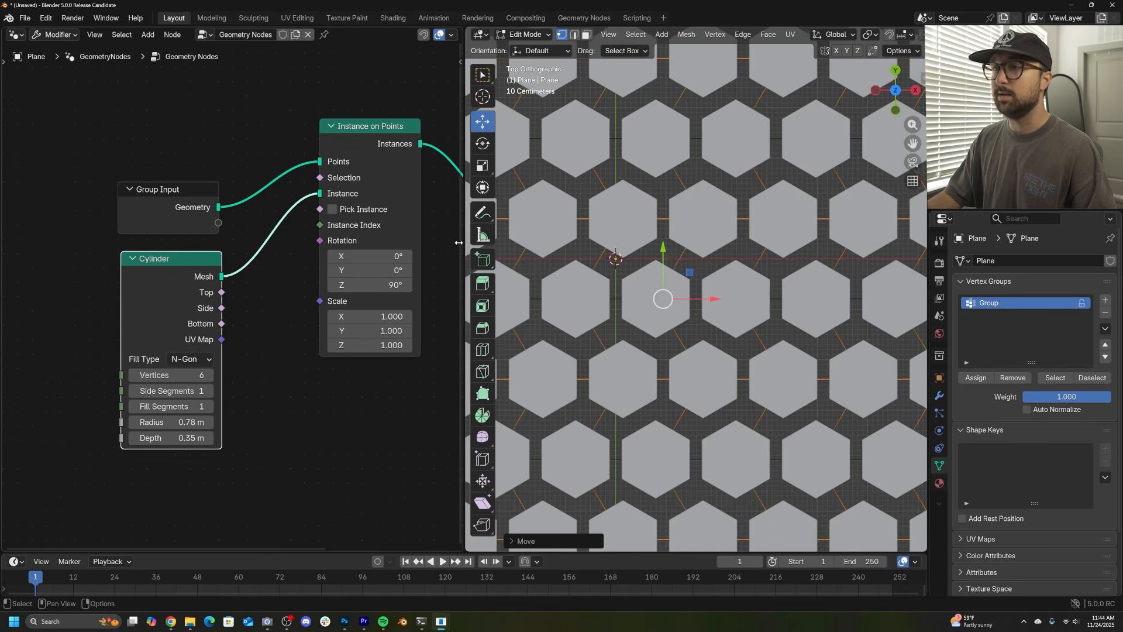
left_click_drag(147, 422, 169, 422)
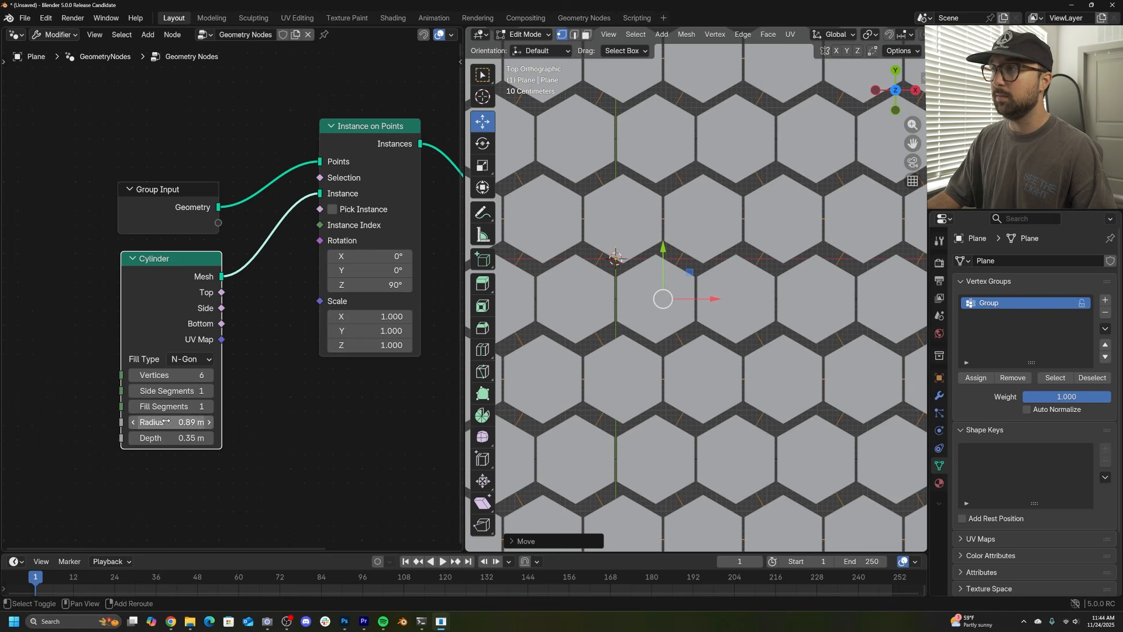
Fine-tune the X offset of the alternate-row vertices so the hexagons interlock evenly.
middle_click_drag(272, 324, 171, 339)
scroll(678, 278, "up", 5)
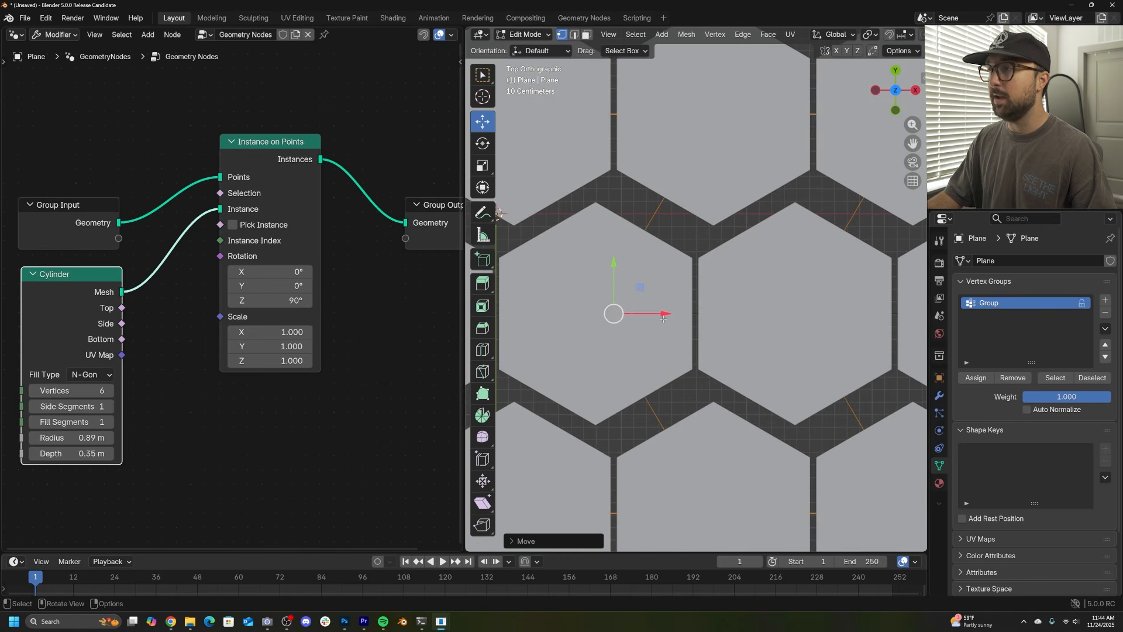
left_click_drag(663, 319, 644, 324)
scroll(740, 231, "down", 6)
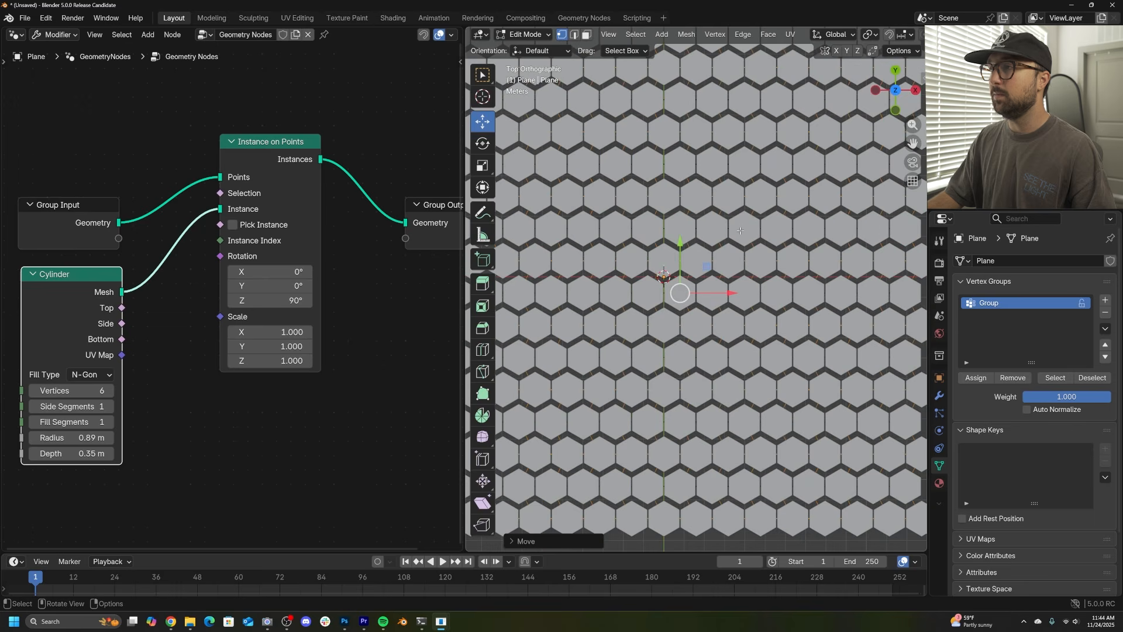
Select all the plane's vertices, scale them along Y until the gaps between hexagons are uniform, and return to Object Mode.
key("a")
scroll(740, 230, "down", 1)
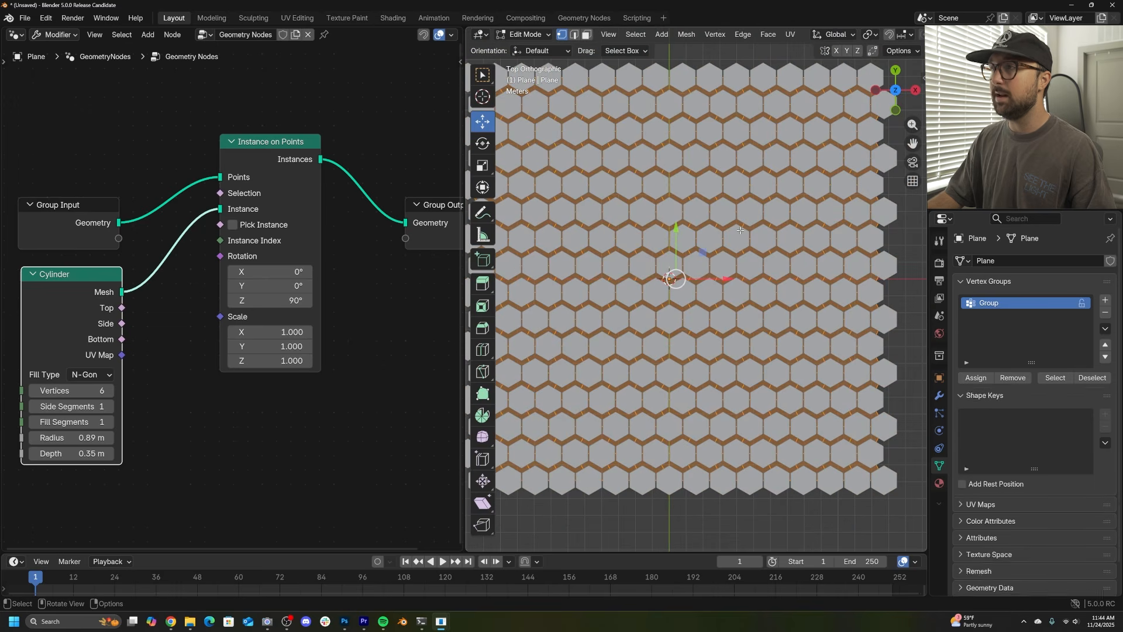
scroll(692, 245, "up", 4)
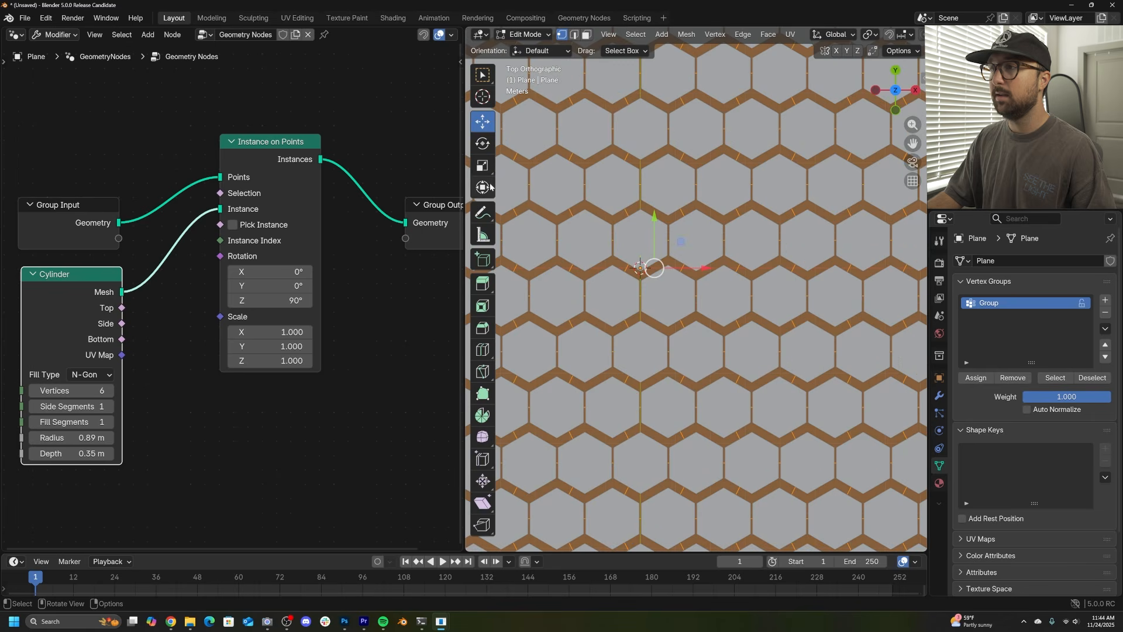
left_click_drag(654, 220, 657, 231)
scroll(721, 266, "up", 4)
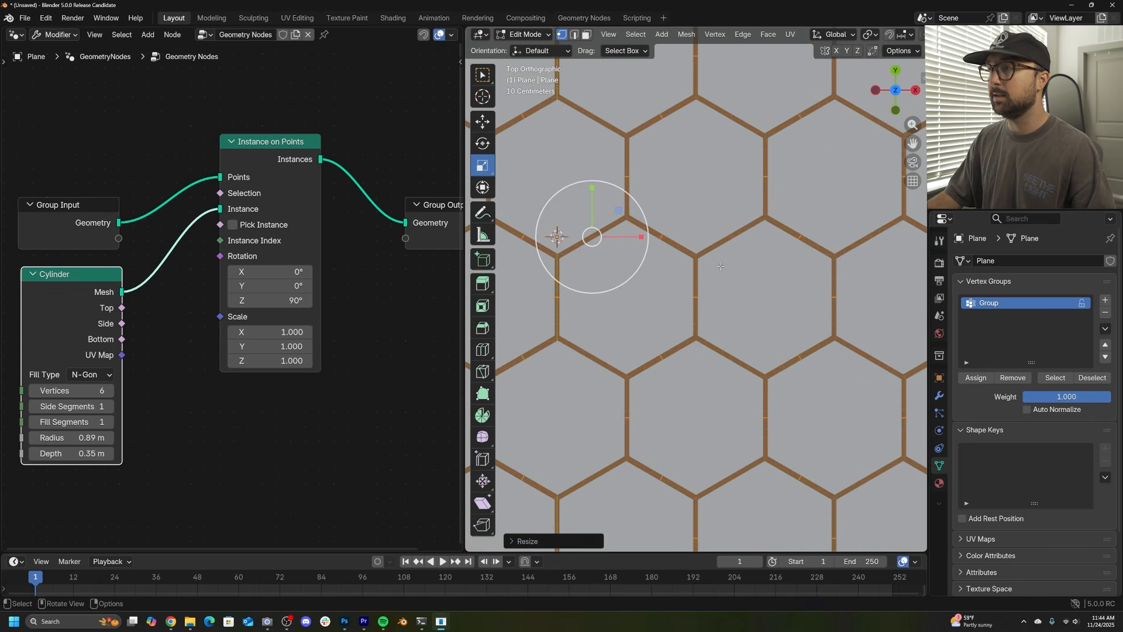
scroll(720, 266, "down", 10)
key("Tab")
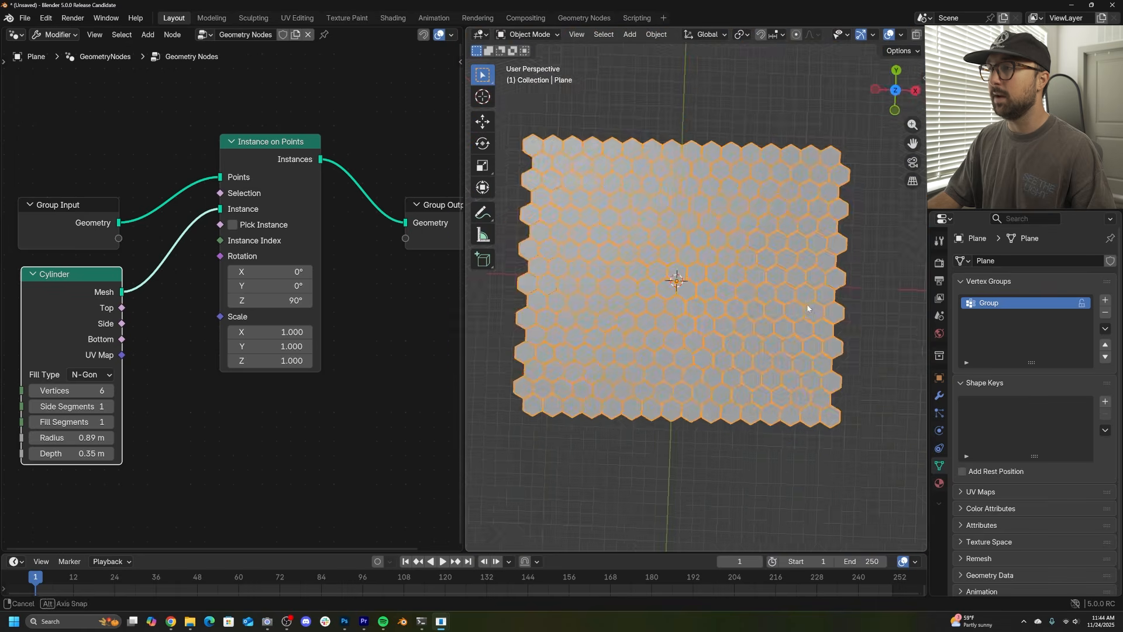
Save the project to the Desktop as tut.blend.
middle_click_drag(720, 266, 764, 150)
left_click(749, 167)
left_click(682, 251)
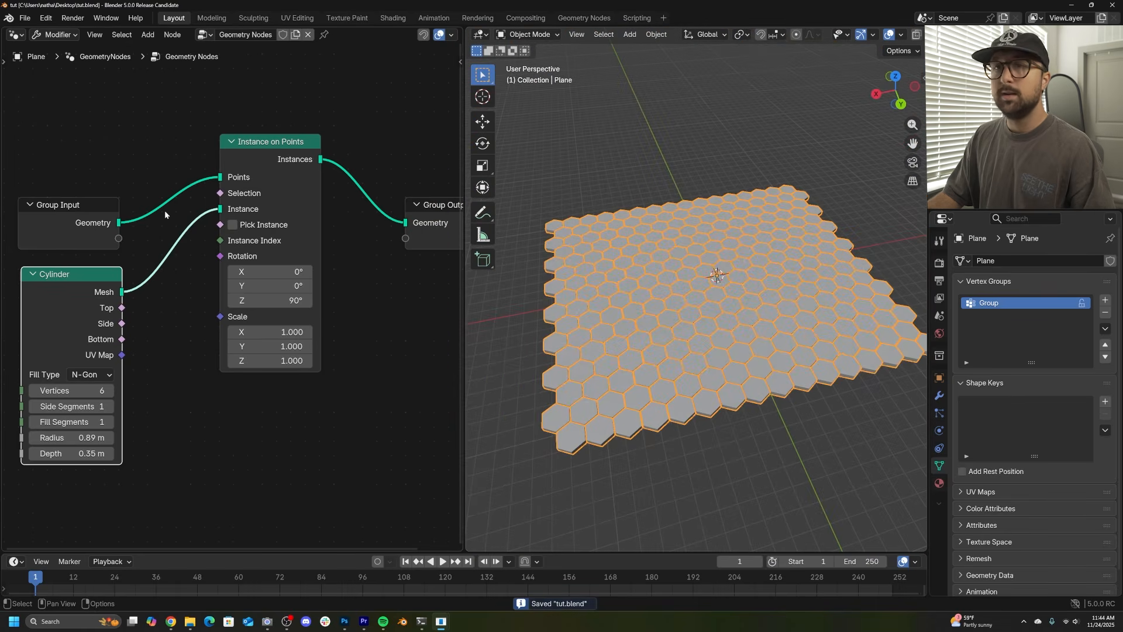
Rearrange the Group Input, Cylinder and Group Output nodes to make room after Instance on Points.
left_click_drag(109, 175, 95, 340)
key("g")
left_click(129, 282)
middle_click_drag(360, 237, 207, 265)
scroll(208, 265, "down", 5)
left_click_drag(281, 244, 398, 231)
scroll(236, 237, "up", 5)
middle_click_drag(236, 237, 257, 201)
Insert a Scale Instances node between Instance on Points and Group Output.
key("shift+a")
left_click(243, 132)
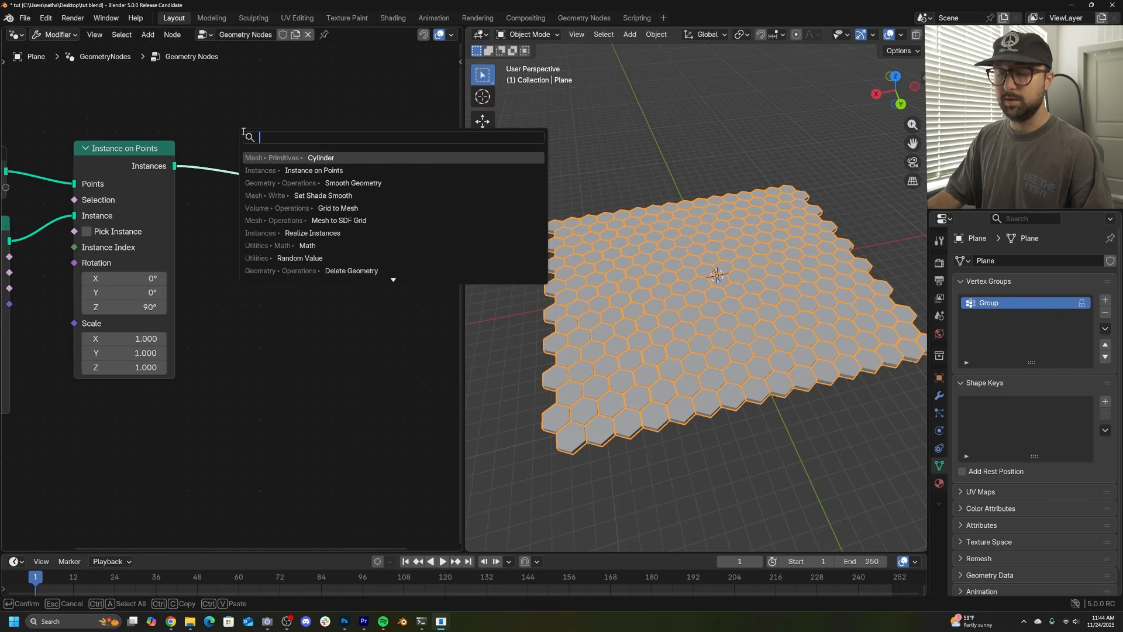
type("scale in")
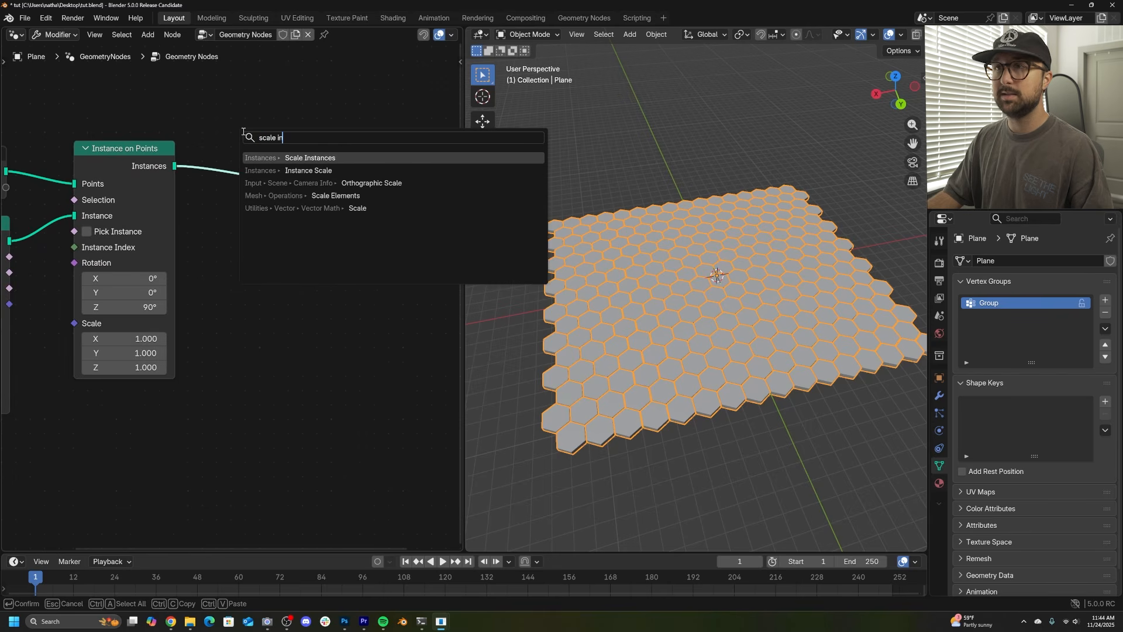
left_click(301, 157)
left_click(291, 163)
left_click_drag(290, 163, 300, 284)
Add a Position node and place it below the Cylinder node.
middle_click_drag(296, 211, 314, 123)
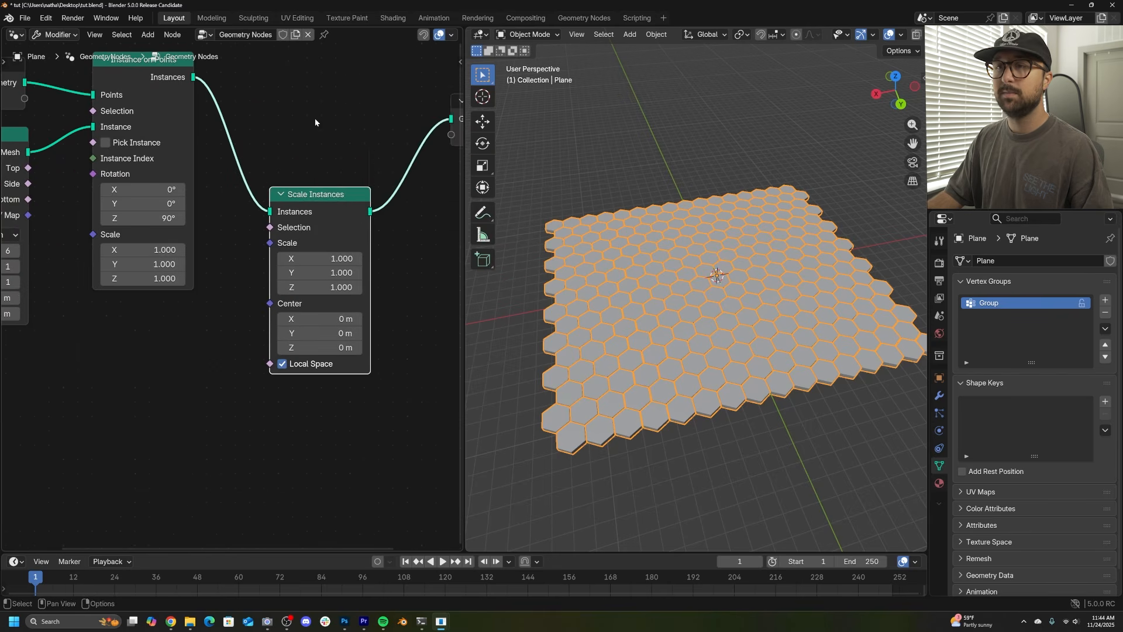
key("shift+a")
left_click(310, 98)
type("pos")
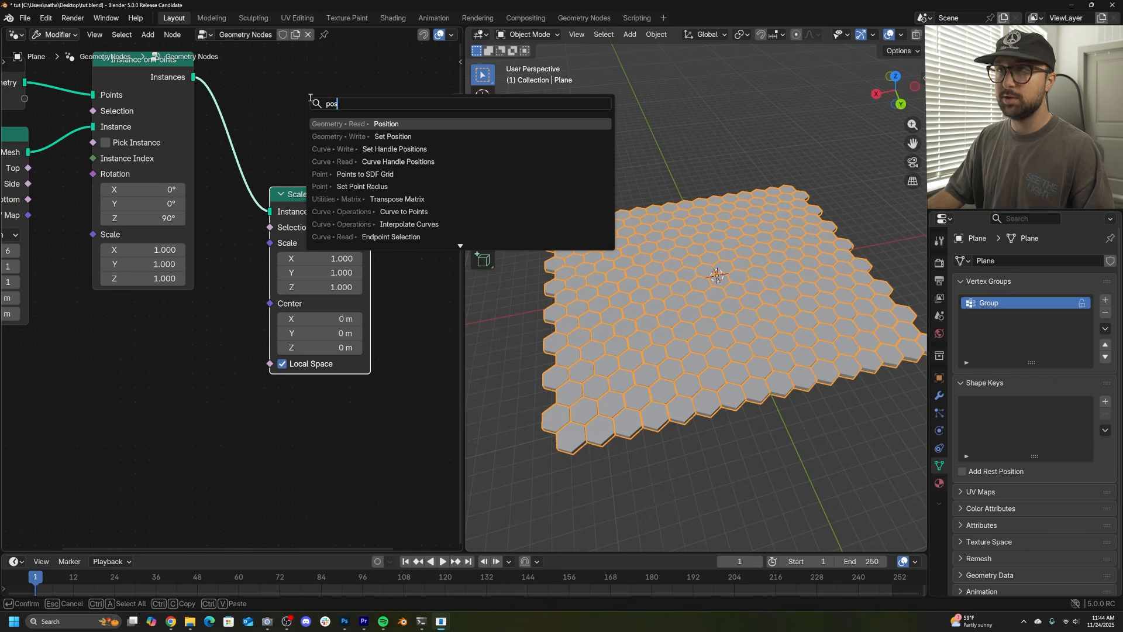
key("Return")
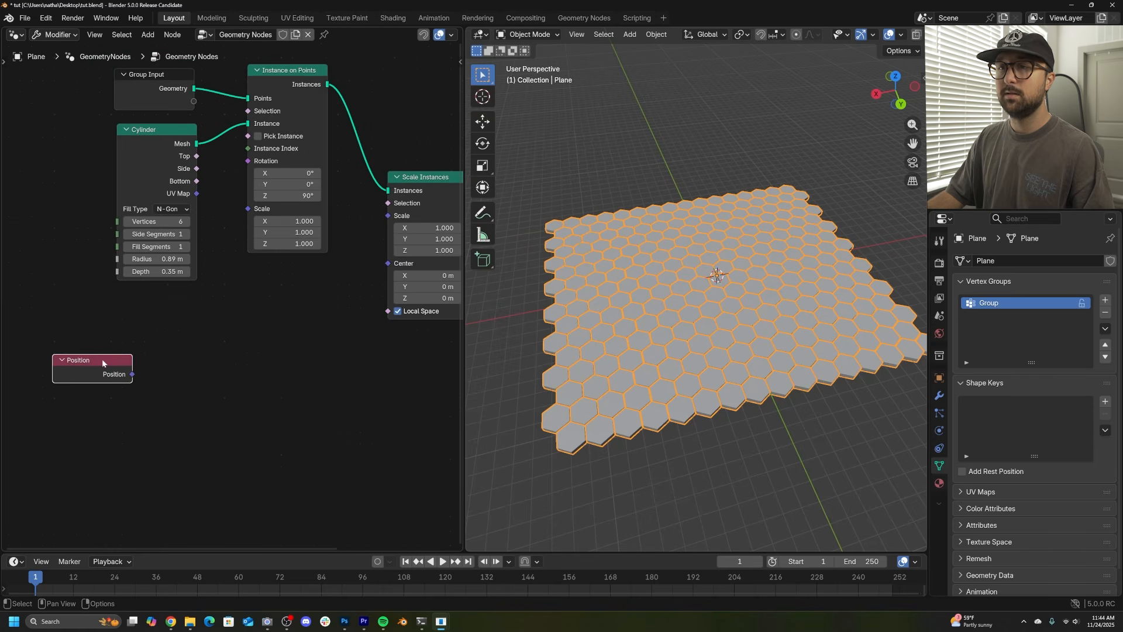
left_click(102, 359)
Add a Math node set to Add beside the Position node.
key("shift+a")
left_click(247, 288)
type("mat")
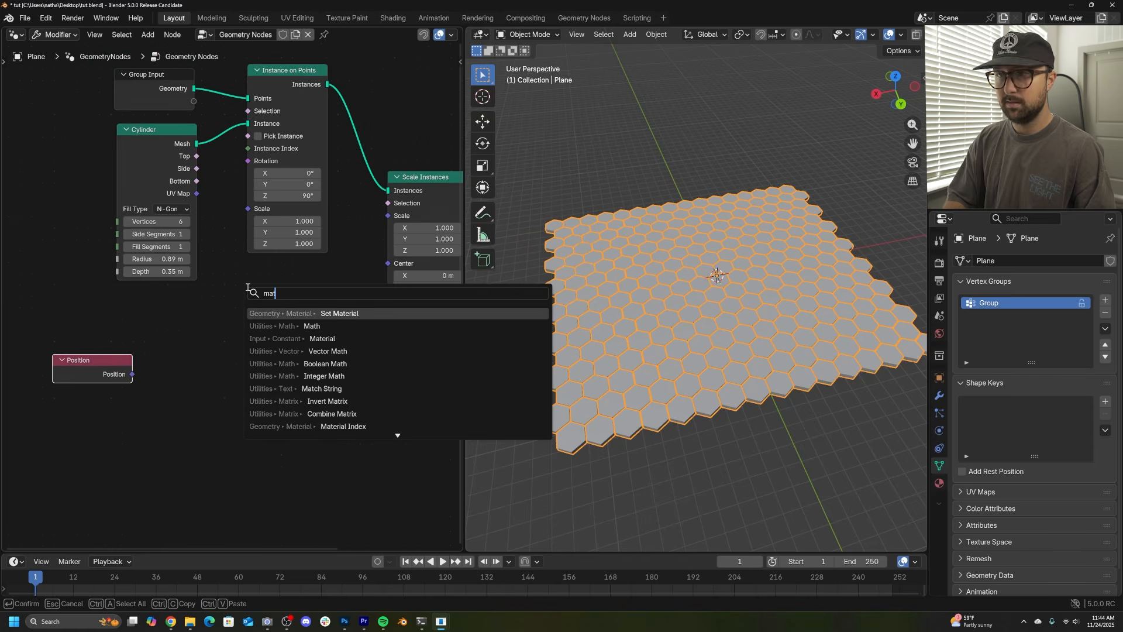
key("Down")
key("Return")
left_click(205, 346)
Add a Float Map Range node beside the Add node.
key("shift+a")
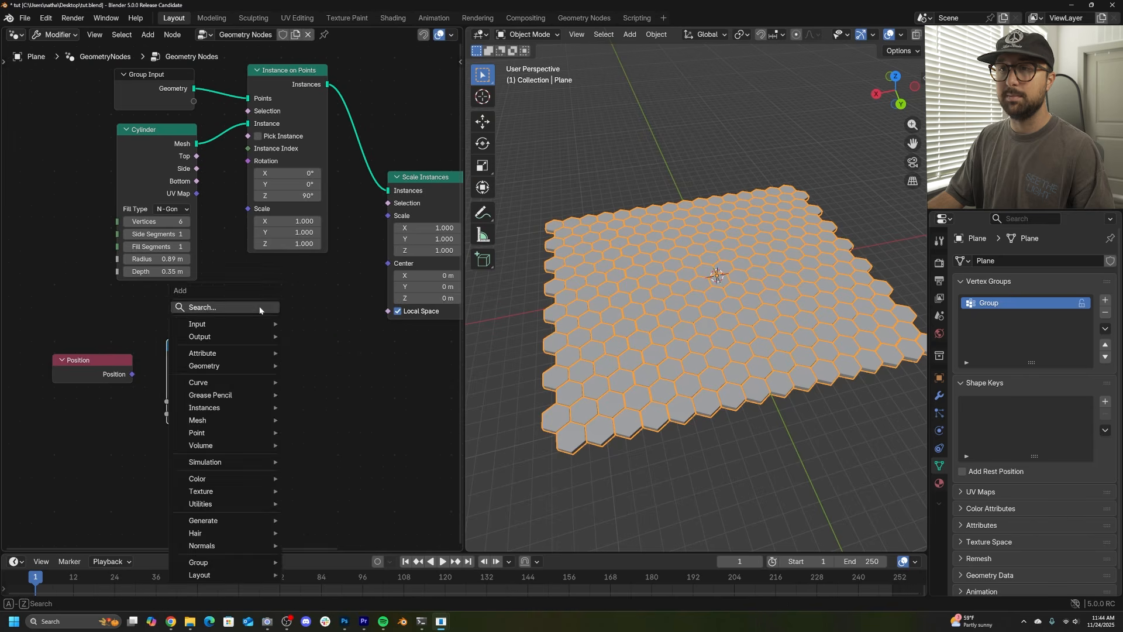
left_click(262, 303)
type("map")
key("Return")
left_click(271, 329)
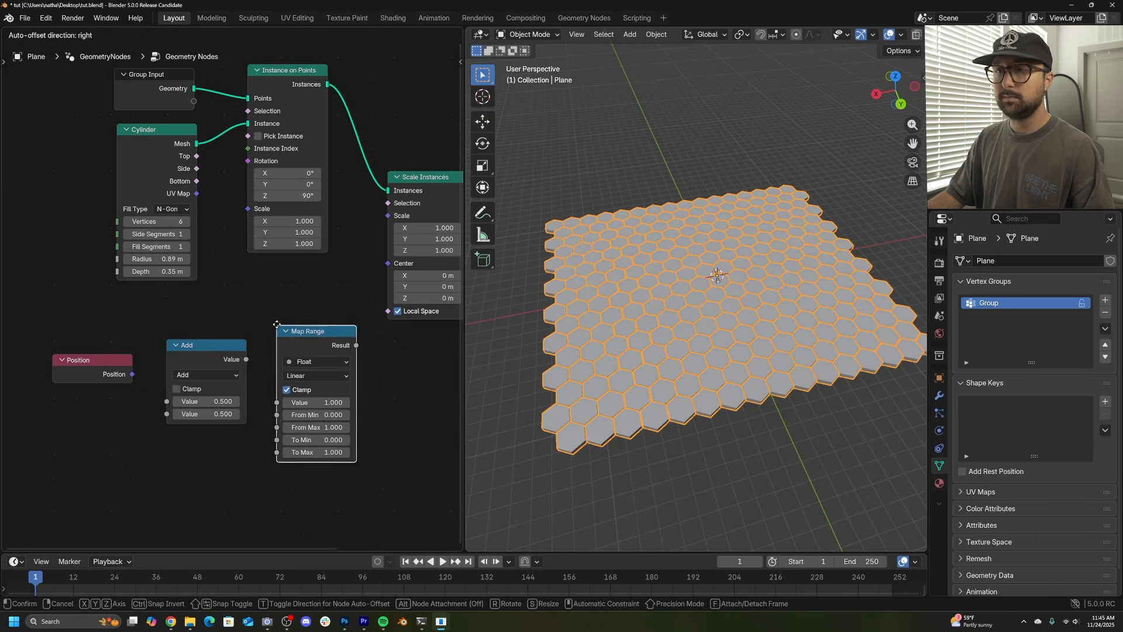
Connect Position through the Add node into Map Range's Value, and link its Result to the Scale of Scale Instances.
scroll(97, 397, "up", 2)
left_click_drag(121, 398, 150, 428)
left_click_drag(250, 376, 288, 429)
middle_click_drag(330, 385, 236, 384)
left_click_drag(294, 355, 298, 342)
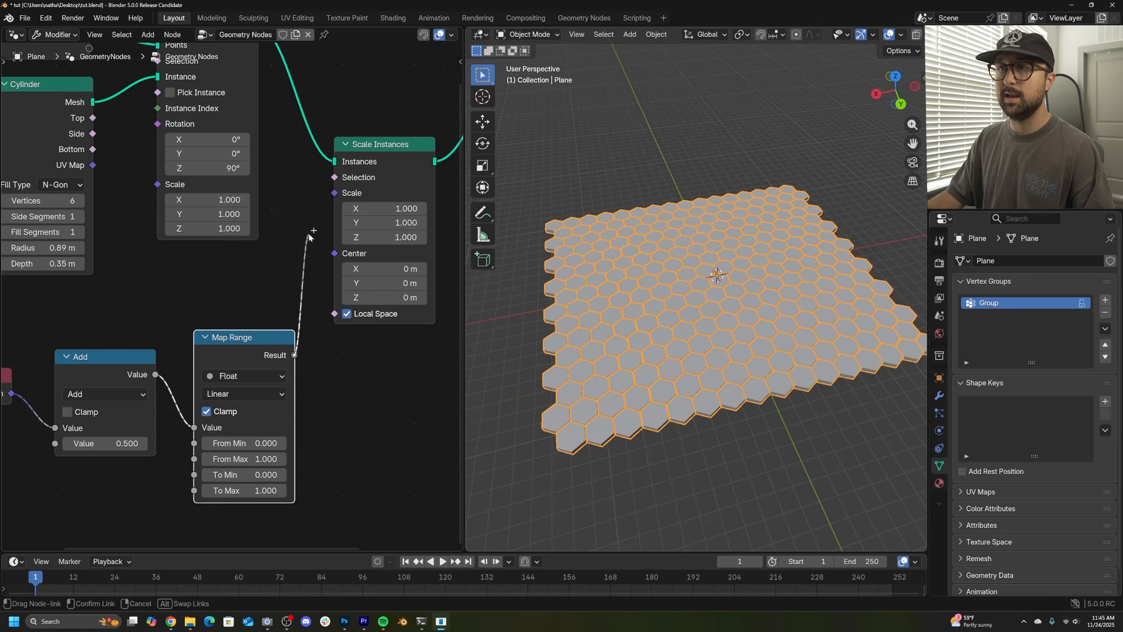
left_click_drag(327, 196, 334, 193)
Vary the Add node's value to test the scaling sweep across the tiles, ending at 2.200.
middle_click_drag(699, 336, 649, 374)
scroll(649, 375, "down", 3)
middle_click_drag(121, 442, 193, 421)
scroll(193, 422, "up", 1)
mouse_move(193, 421)
left_mouse_down()
mouse_move(234, 422)
mouse_move(155, 422)
mouse_move(237, 421)
mouse_move(162, 421)
mouse_move(204, 421)
left_mouse_up()
middle_click_drag(562, 374, 585, 391)
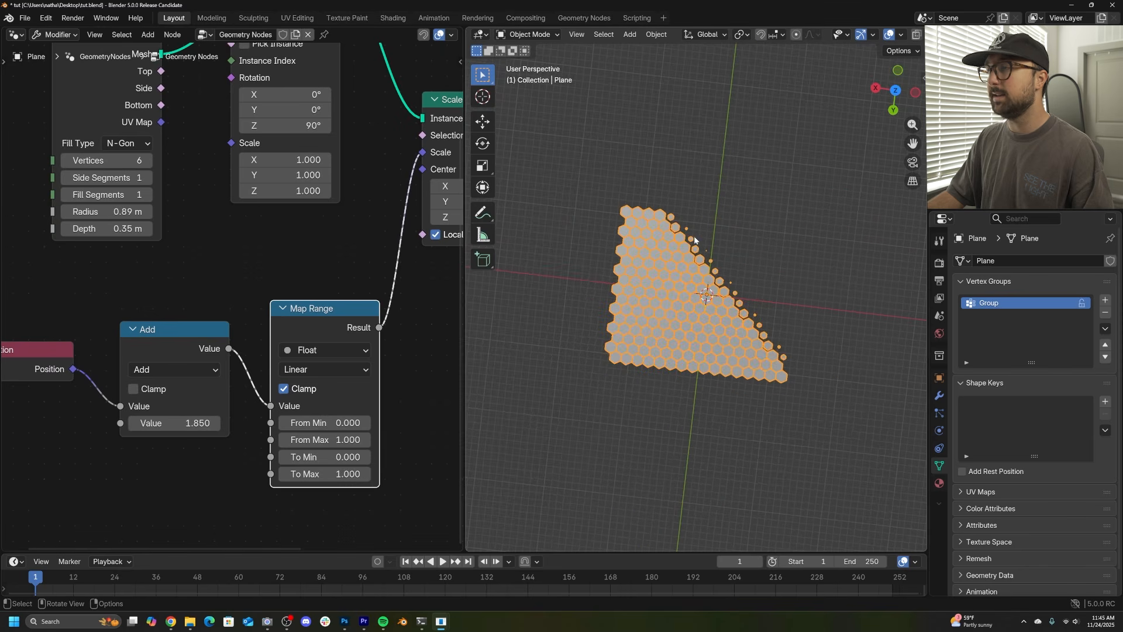
left_click_drag(199, 423, 163, 423)
scroll(747, 335, "up", 2)
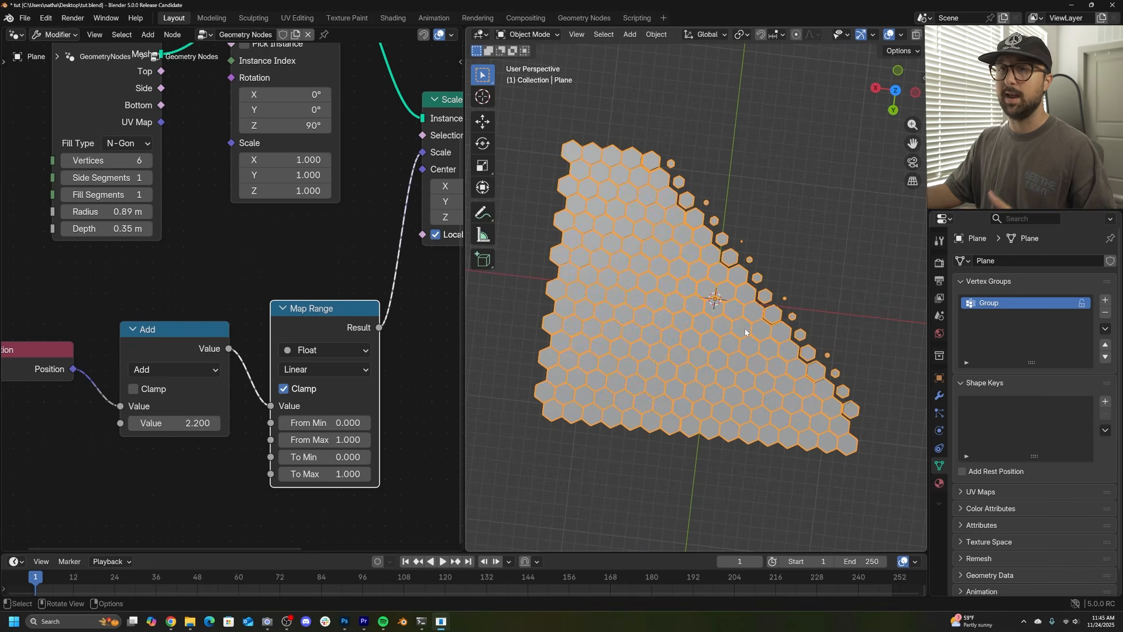
Insert a Separate XYZ node between Position and Add, feeding its X output into the Add node.
middle_click_drag(204, 327, 351, 296)
left_click_drag(126, 329, 70, 341)
key("shift+a")
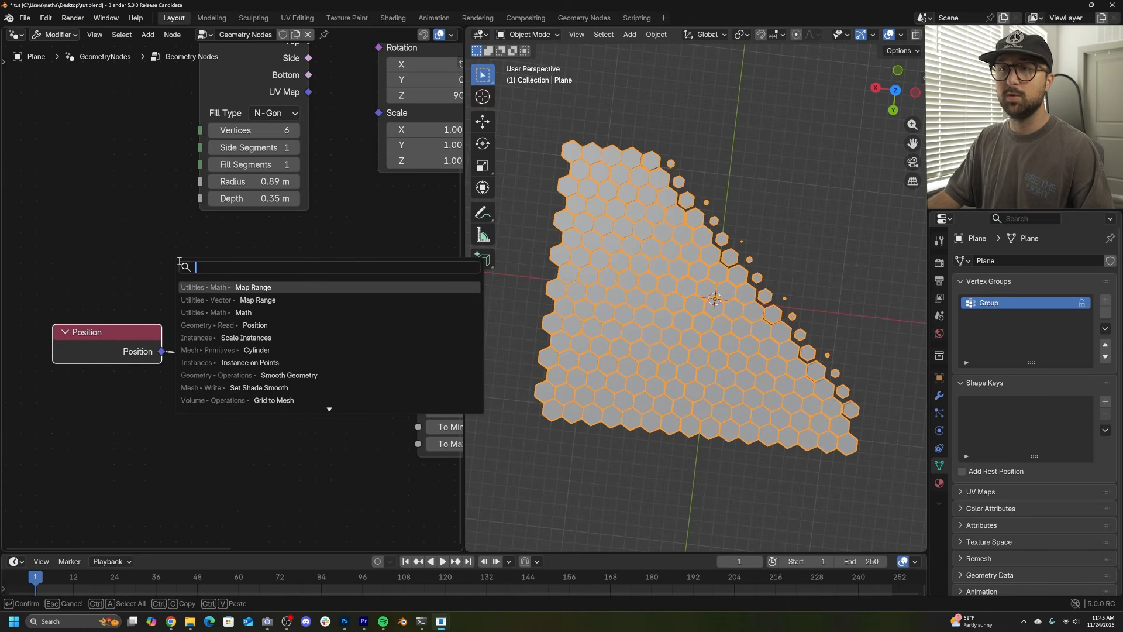
type("sep")
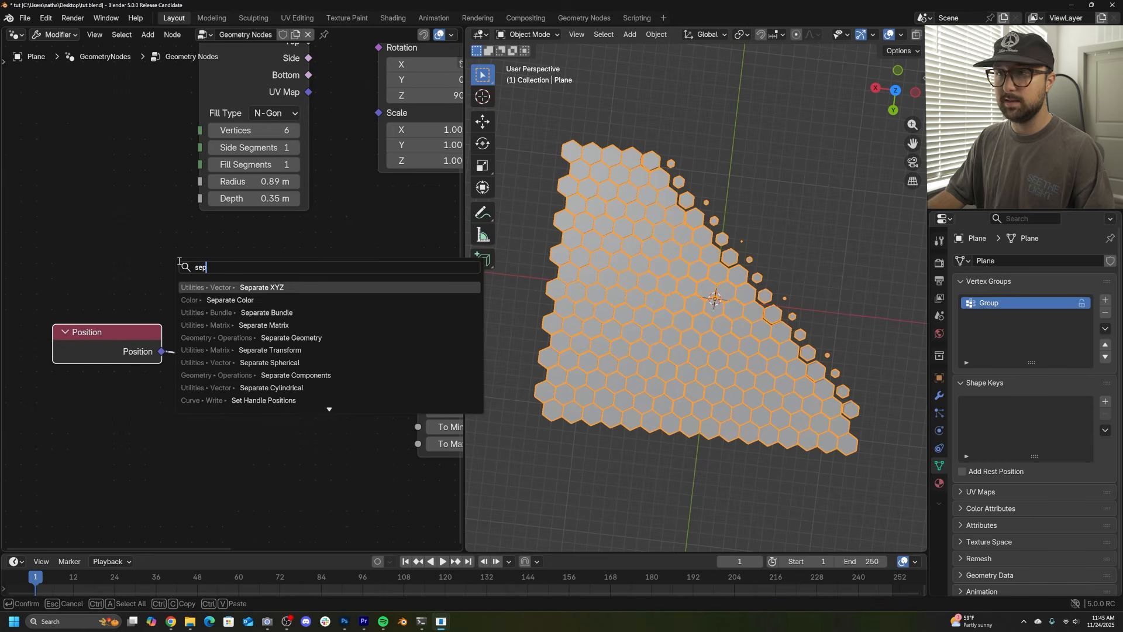
left_click(271, 297)
left_click(182, 310)
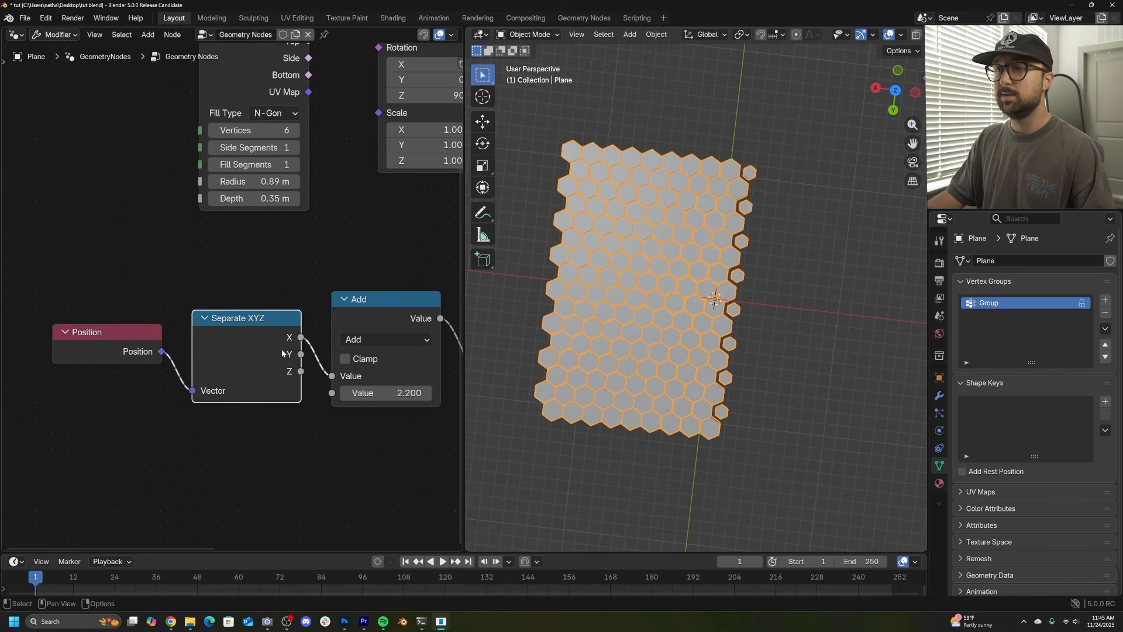
Vary the Add node's value to sweep the tile scaling along X, and leave it at 2.540.
left_click_drag(390, 387, 363, 392)
middle_click_drag(711, 354, 679, 363, "shift")
middle_click_drag(680, 363, 677, 344)
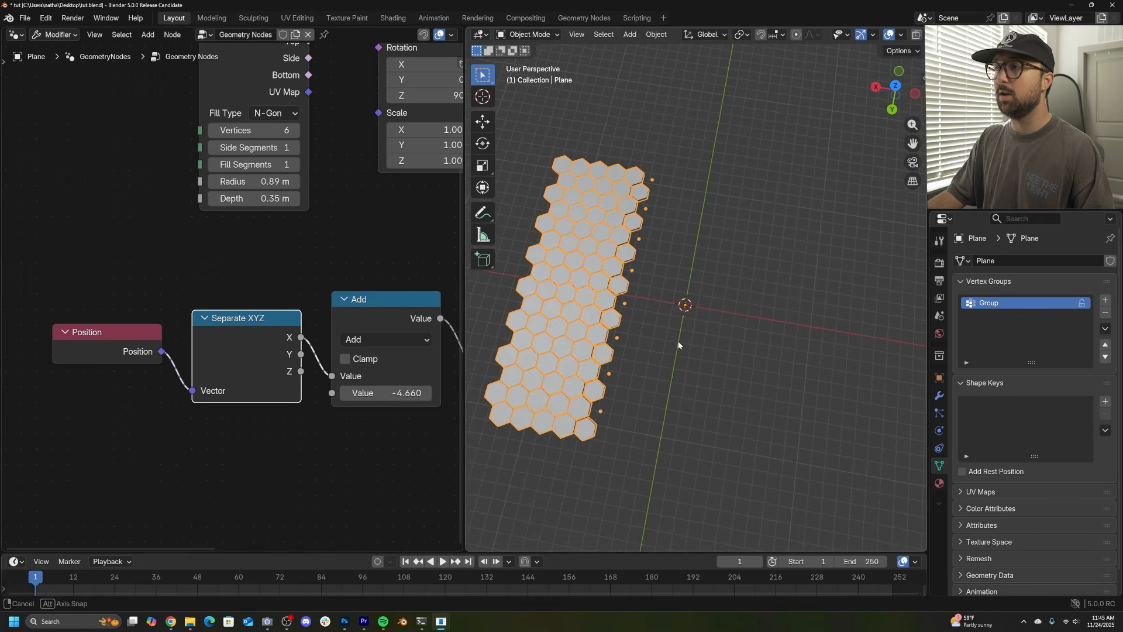
left_click_drag(384, 393, 420, 392)
Try inverting the sweep with Map Range's To Min at 1 and To Max at 0, and the Add value at -0.100.
middle_click_drag(419, 365, 213, 357)
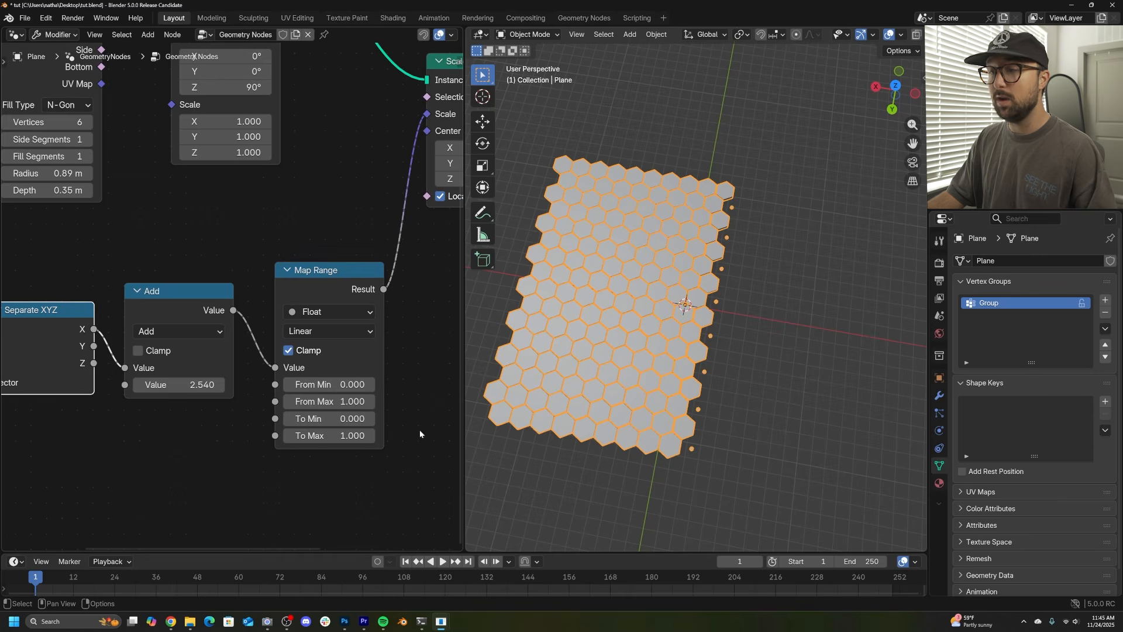
scroll(334, 436, "up", 2)
middle_click_drag(360, 483, 281, 380)
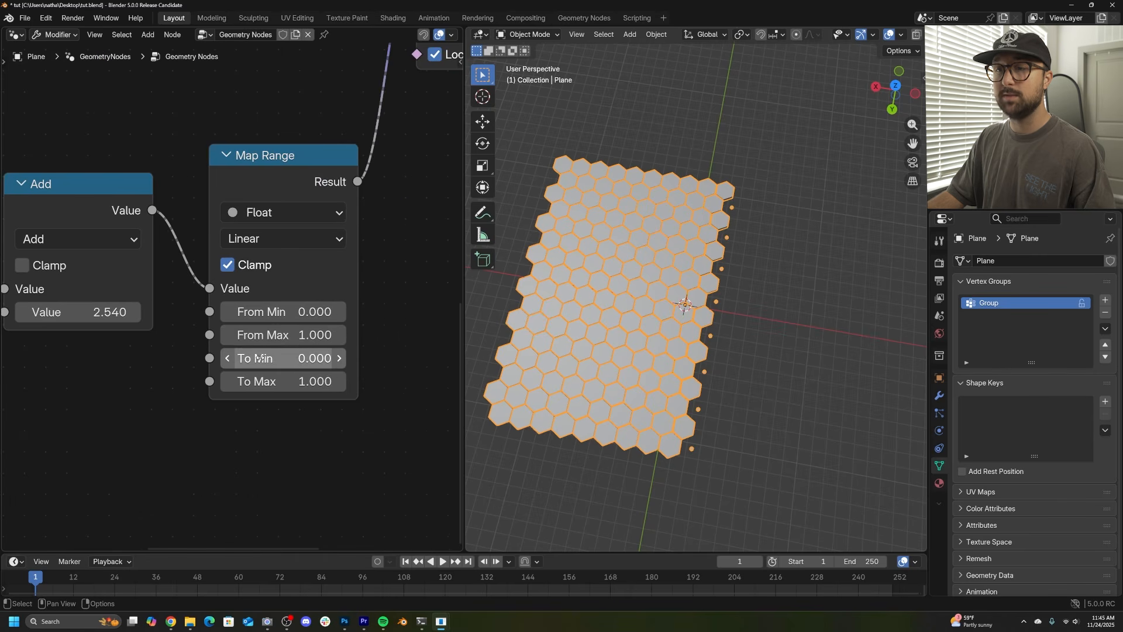
left_click(292, 386)
key("Return")
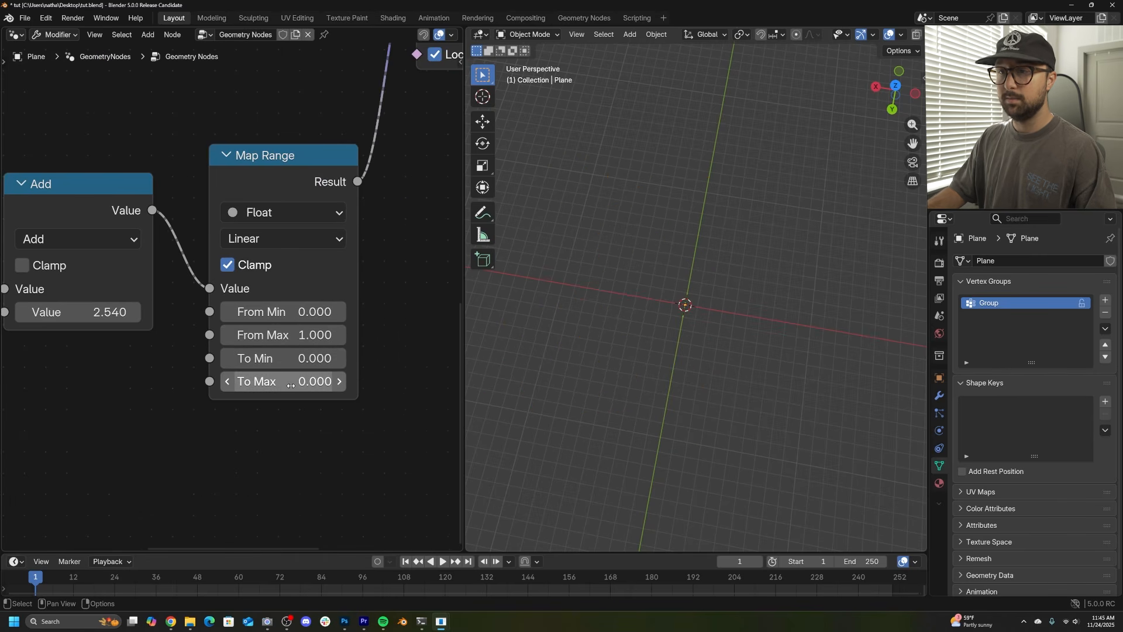
left_click(291, 367)
type("1")
key("Return")
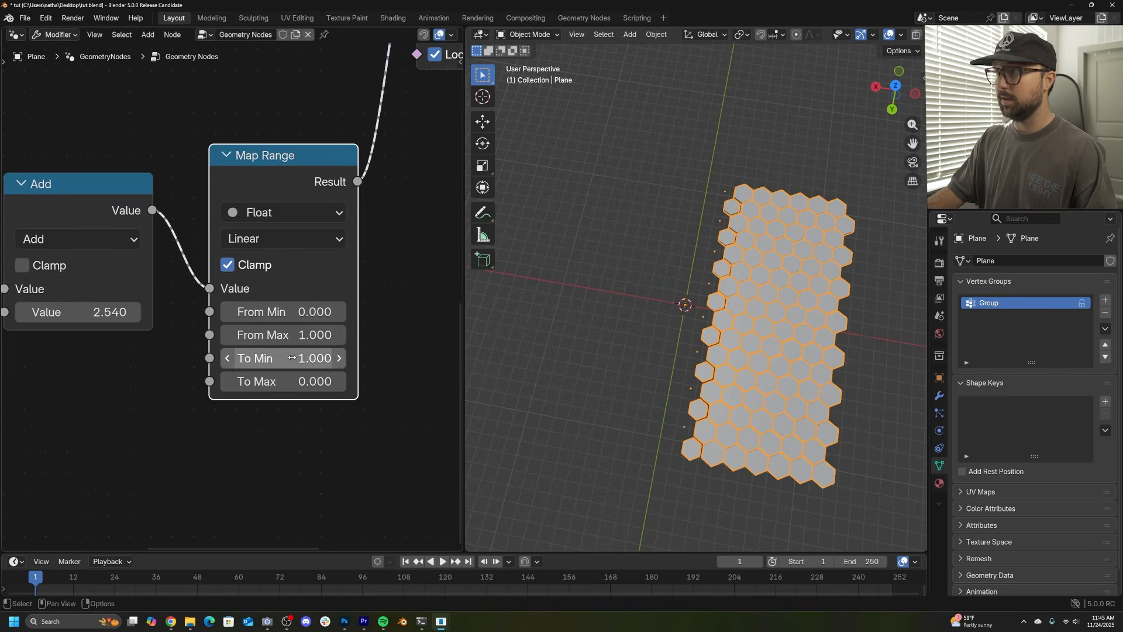
left_click_drag(97, 312, 6, 312)
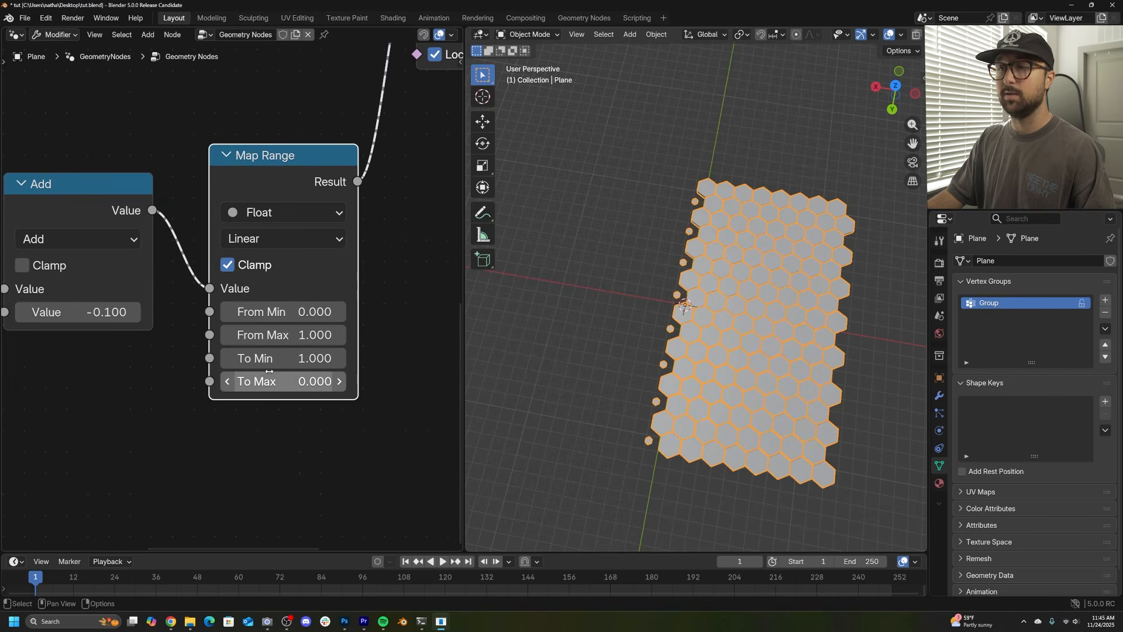
Undo the inverted Map Range output values and the last Add value change.
key("ctrl+z")
key("ctrl+z")
key("ctrl+z")
key("ctrl+z")
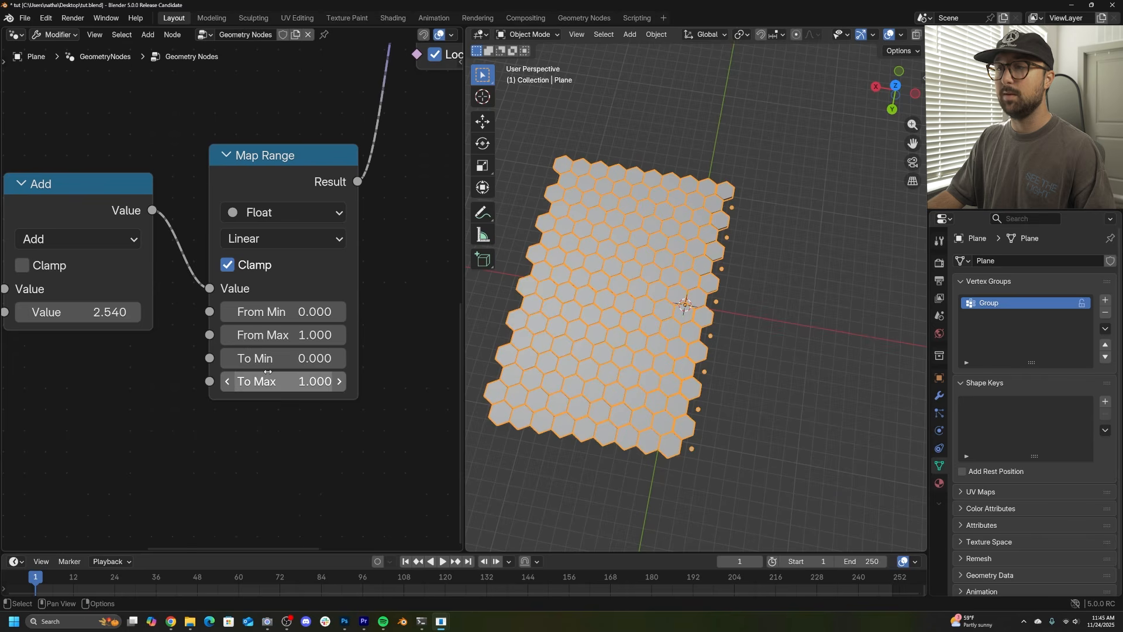
Vary the Add node's value and Map Range's From Max to widen the tile scaling falloff, leaving them at 2.890 and 3.660.
left_click_drag(100, 312, 6, 312)
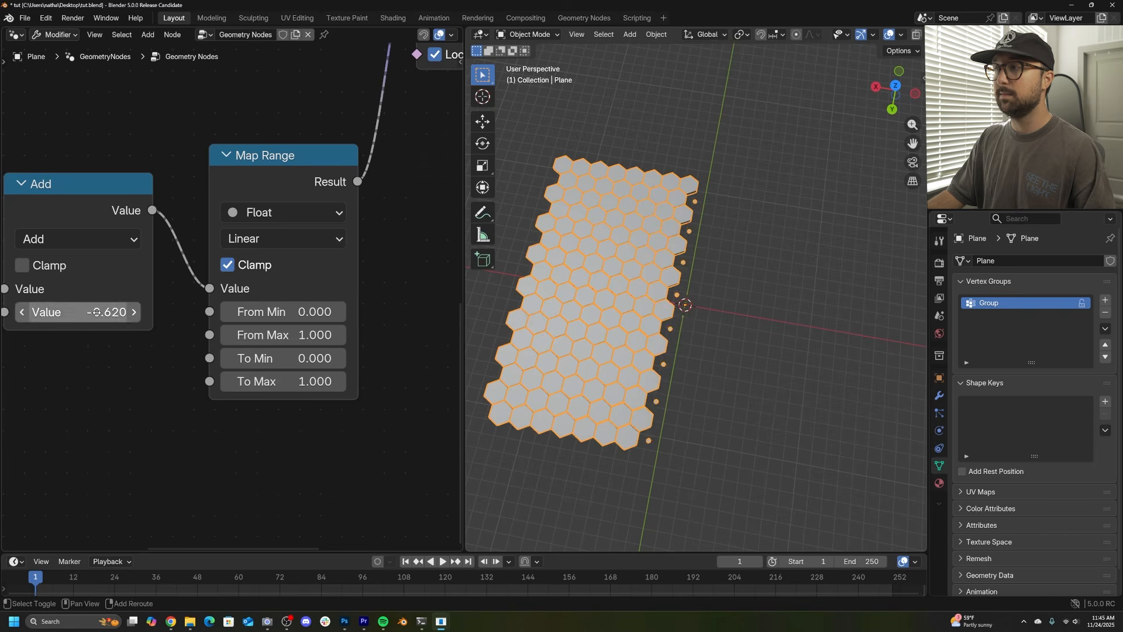
scroll(589, 324, "up", 3)
mouse_move(111, 312)
left_mouse_down()
mouse_move(278, 311)
mouse_move(107, 311)
left_mouse_up()
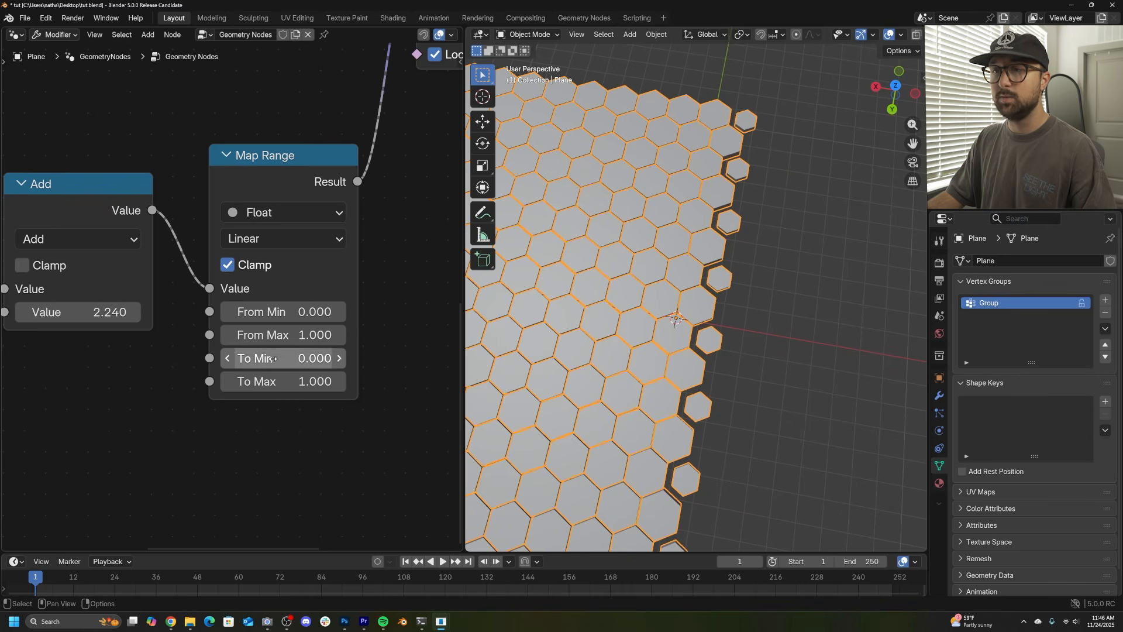
left_click_drag(294, 338, 407, 338)
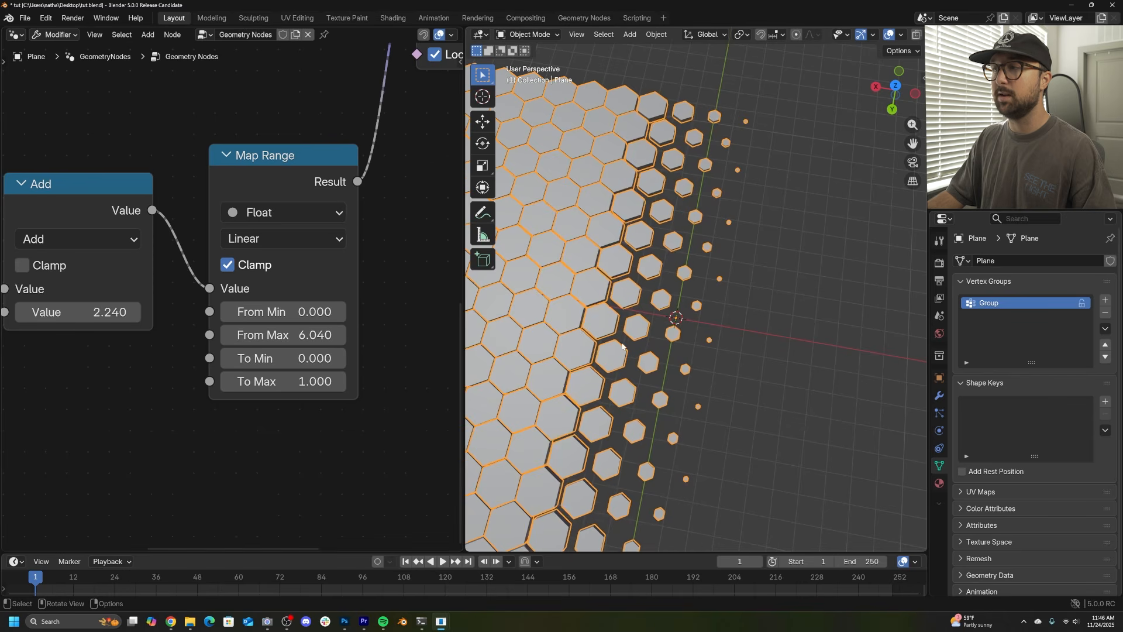
mouse_move(100, 321)
left_mouse_down()
mouse_move(152, 321)
mouse_move(82, 322)
left_mouse_up()
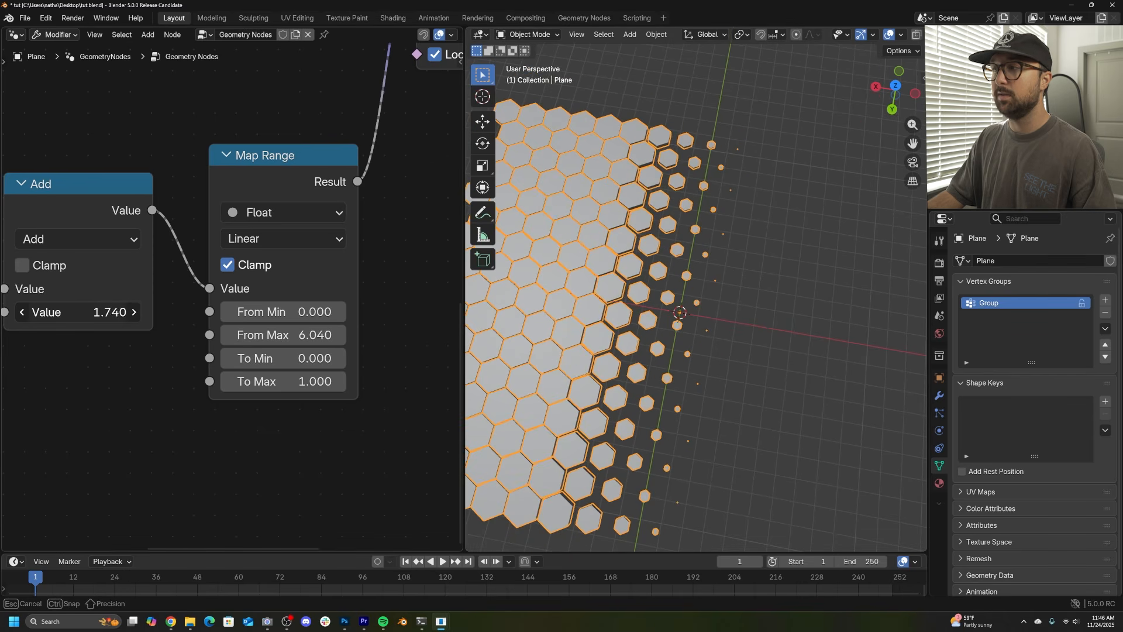
left_click_drag(275, 335, 218, 334)
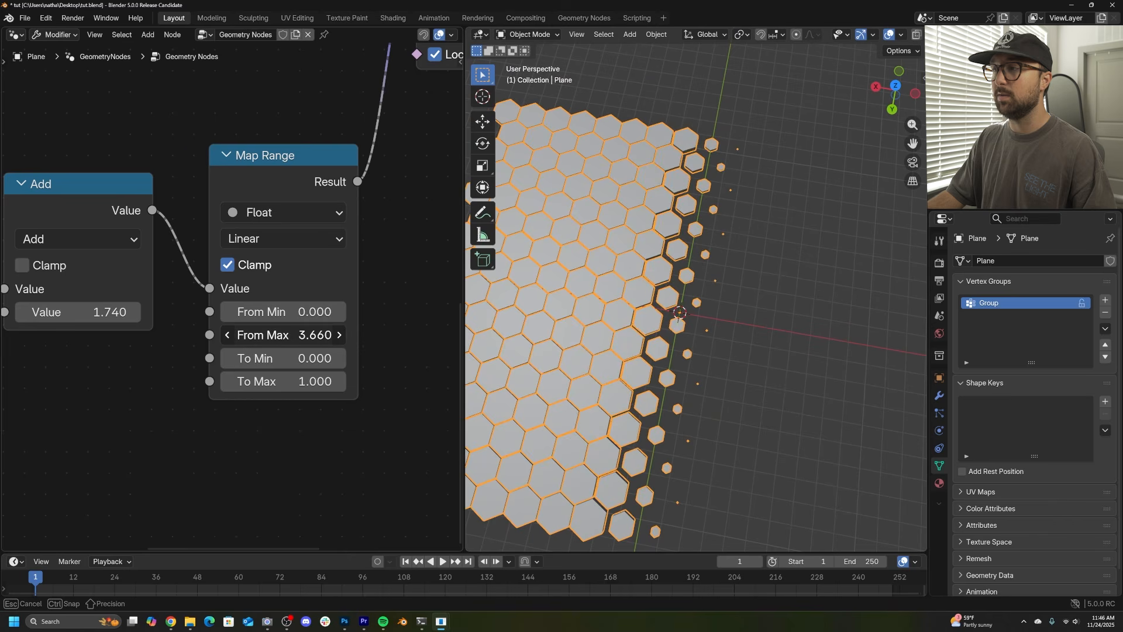
left_click_drag(117, 311, 156, 312)
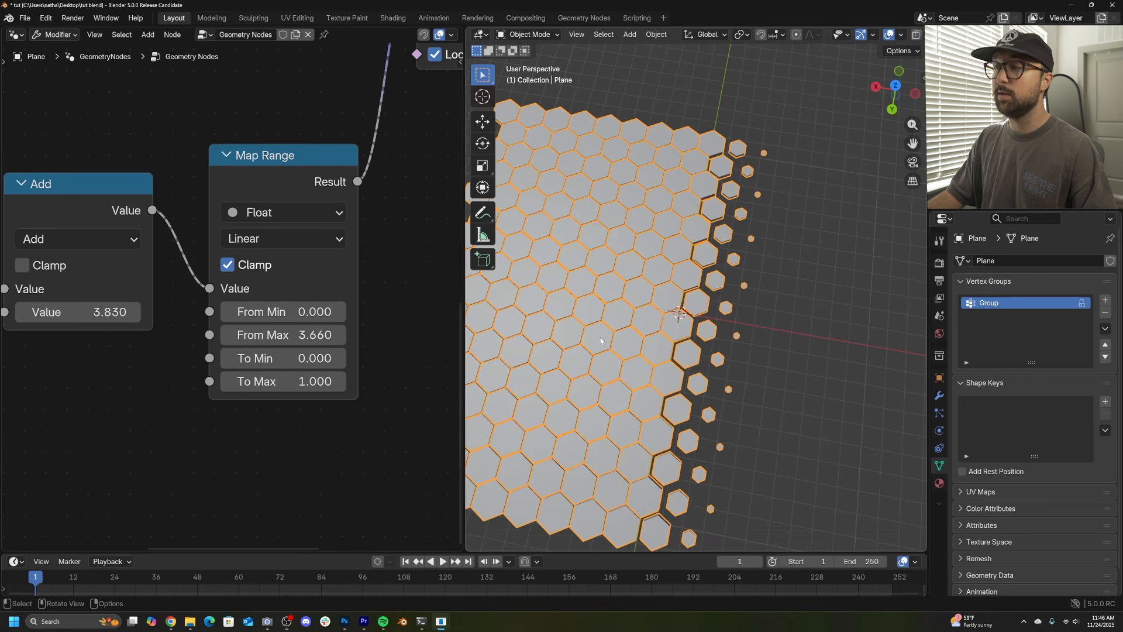
middle_click_drag(591, 328, 669, 329)
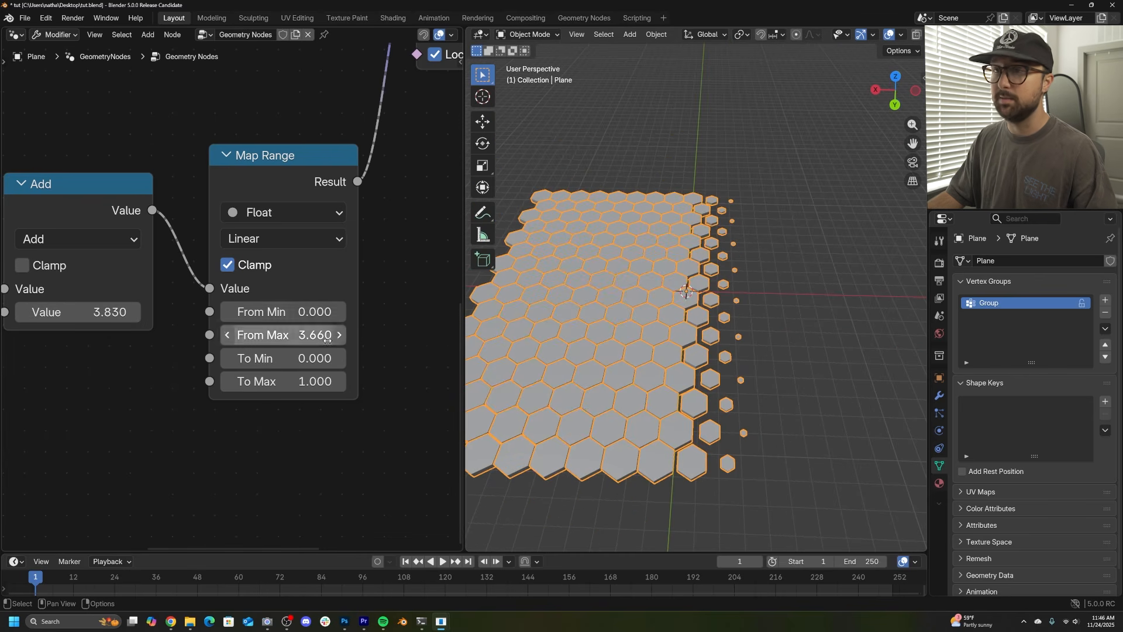
mouse_move(76, 312)
left_mouse_down()
mouse_move(3, 311)
mouse_move(65, 311)
left_mouse_up()
Insert a Math node between Add and Map Range and set its operation to Ping-Pong.
scroll(234, 297, "down", 2)
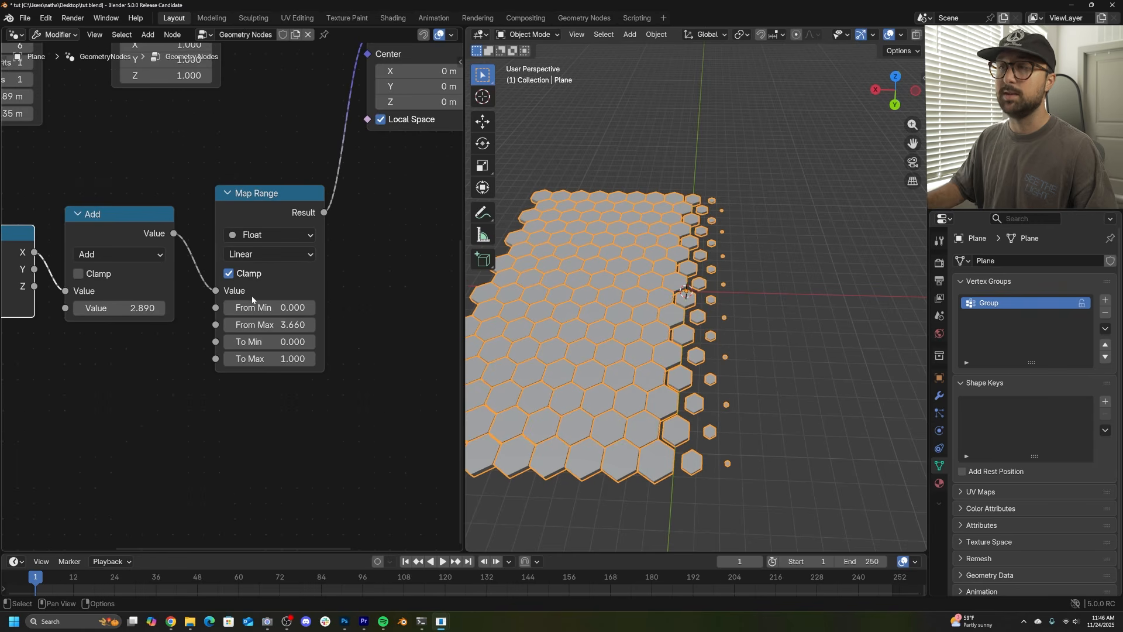
scroll(260, 257, "down", 3)
middle_click_drag(148, 223, 220, 231)
key("shift+a")
left_click(220, 210)
type("add")
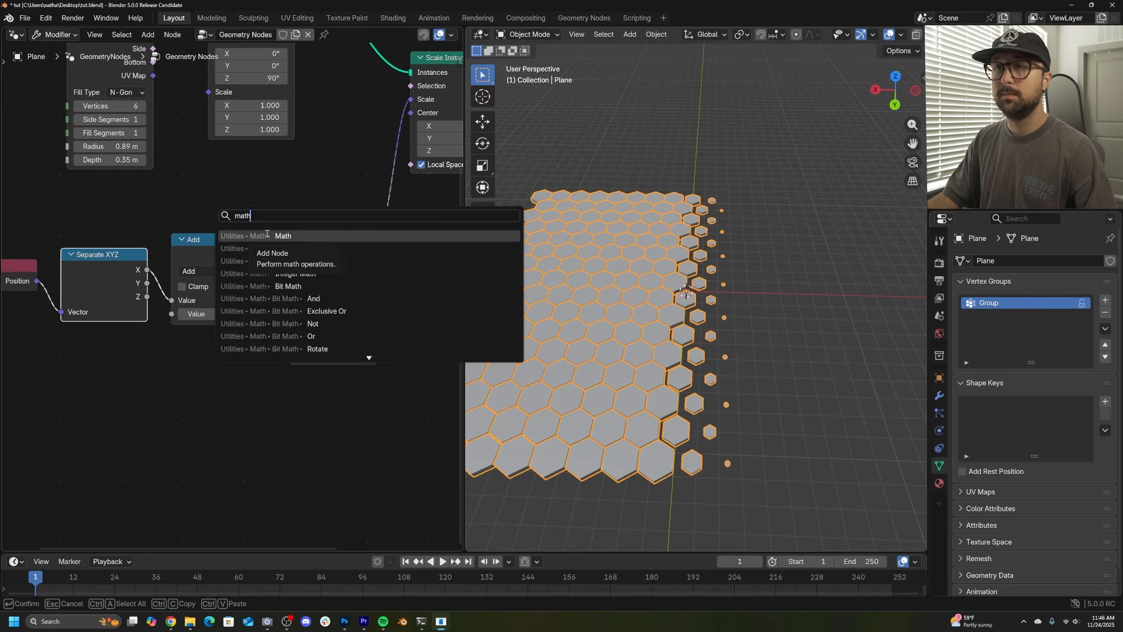
key("Return")
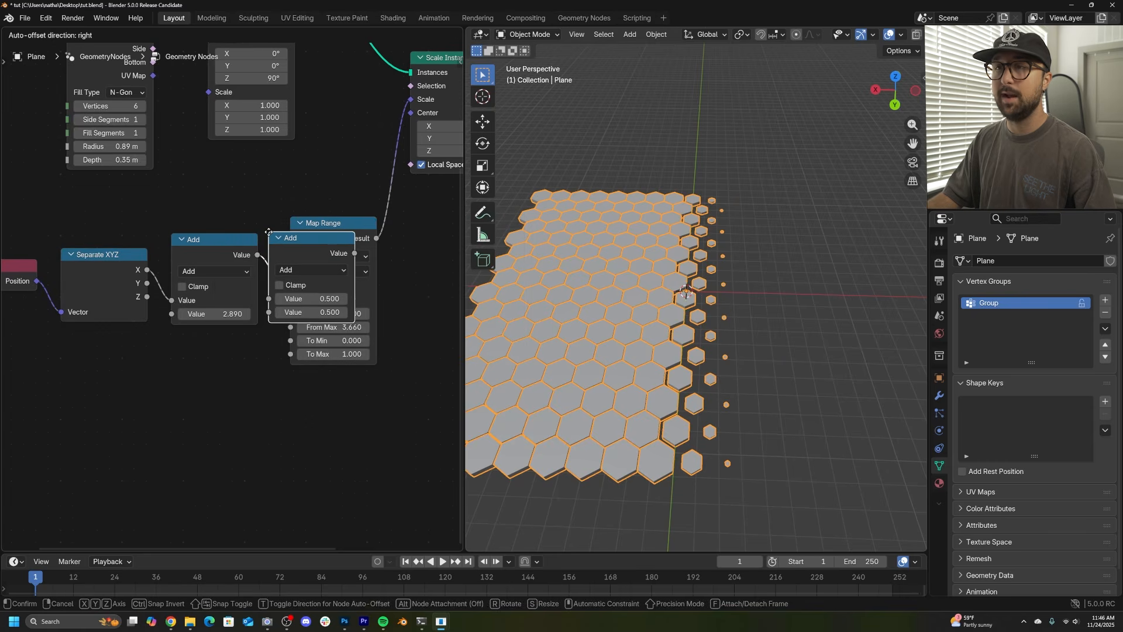
left_click(282, 231)
left_click(331, 265)
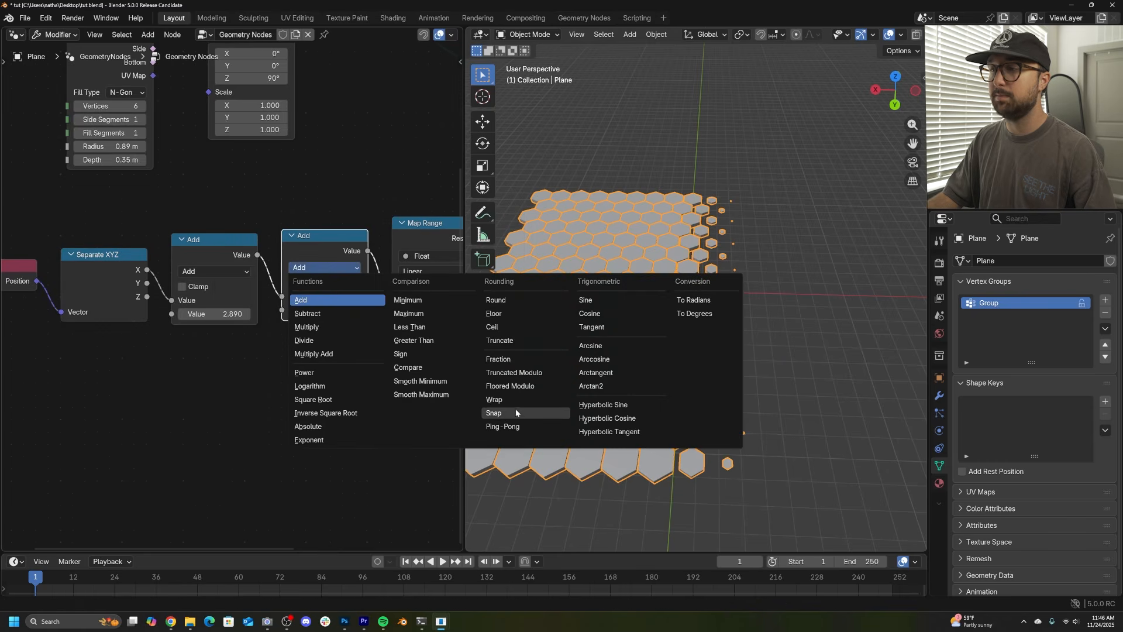
left_click(502, 425)
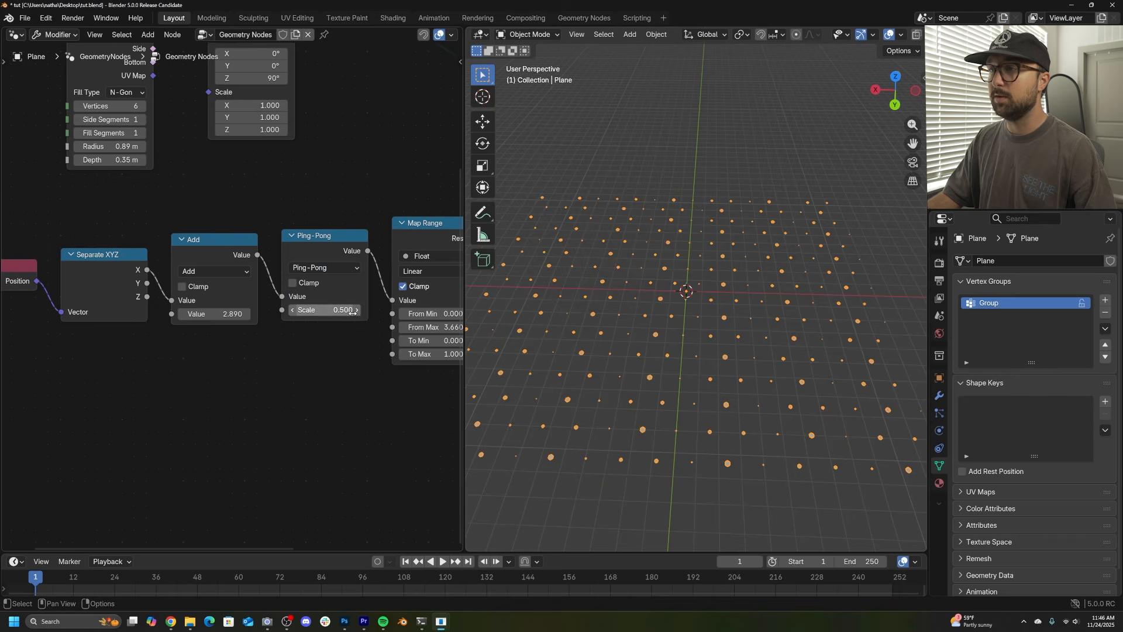
Set the Ping-Pong node's Scale to -6.090 and the Add node's value to 6.390 to repeat the tile bands.
mouse_move(353, 312)
left_mouse_down()
mouse_move(307, 312)
mouse_move(347, 314)
left_mouse_up()
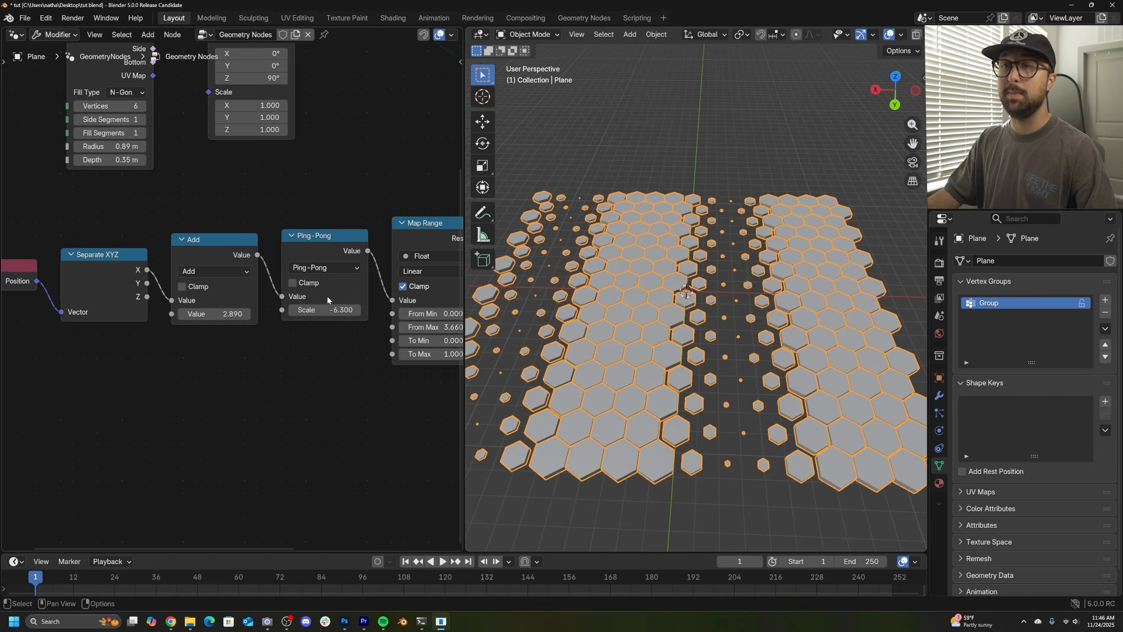
left_click_drag(217, 314, 252, 307)
mouse_move(327, 310)
left_mouse_down()
mouse_move(349, 310)
mouse_move(331, 310)
left_mouse_up()
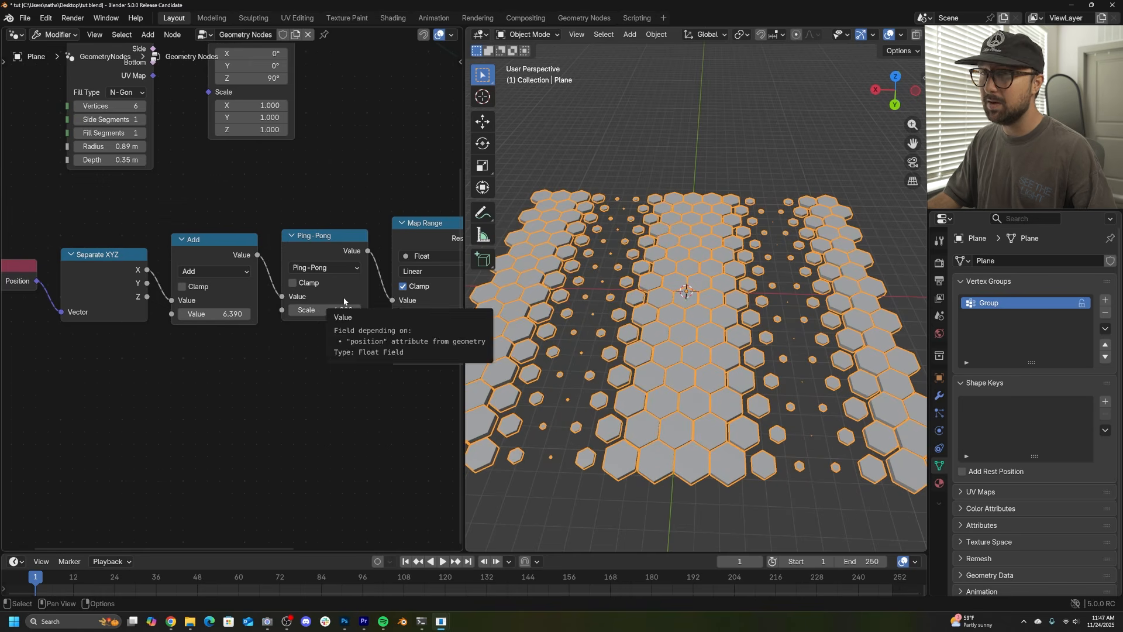
Insert a second Math node set to Add between Ping-Pong and Map Range.
key("shift+a")
type("math")
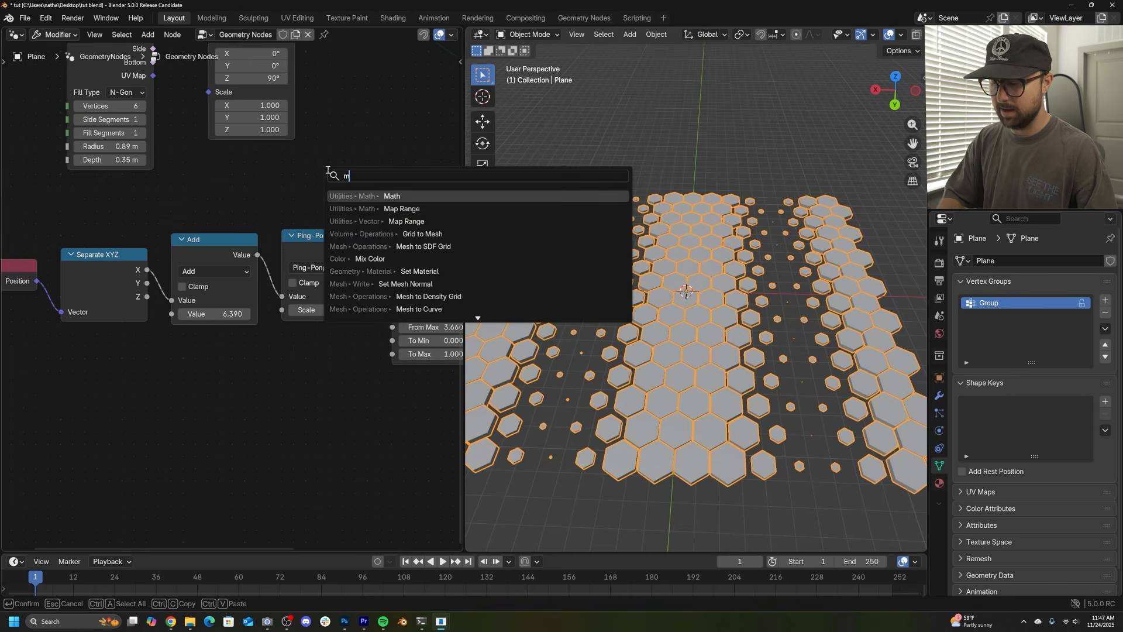
left_click(391, 196)
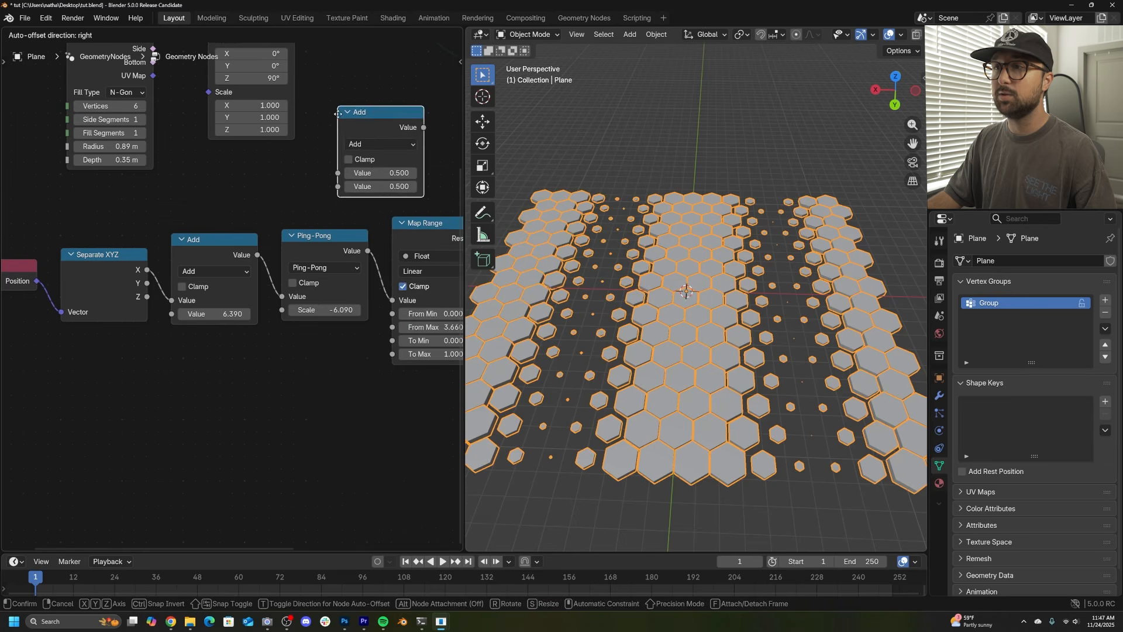
left_click(377, 226)
middle_click_drag(376, 226, 270, 241)
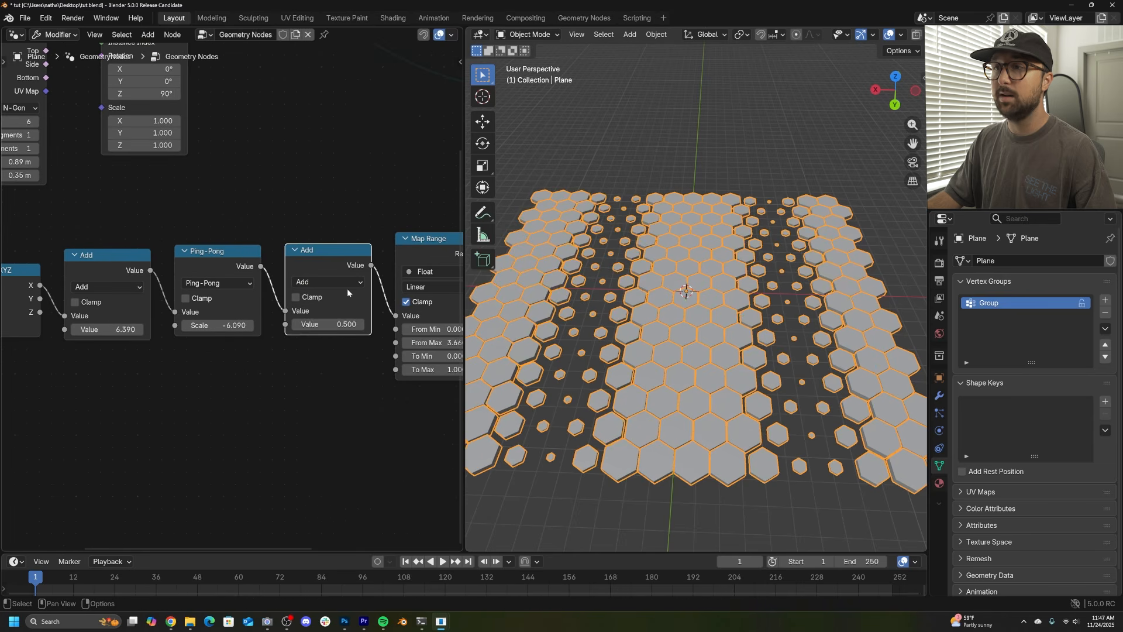
Vary both Add values and the Ping-Pong Scale to adjust the bands, leaving Scale at -6.590 and the first Add value at 26.750.
left_click_drag(346, 325, 121, 336)
key("ctrl+z")
left_click_drag(337, 327, 383, 327)
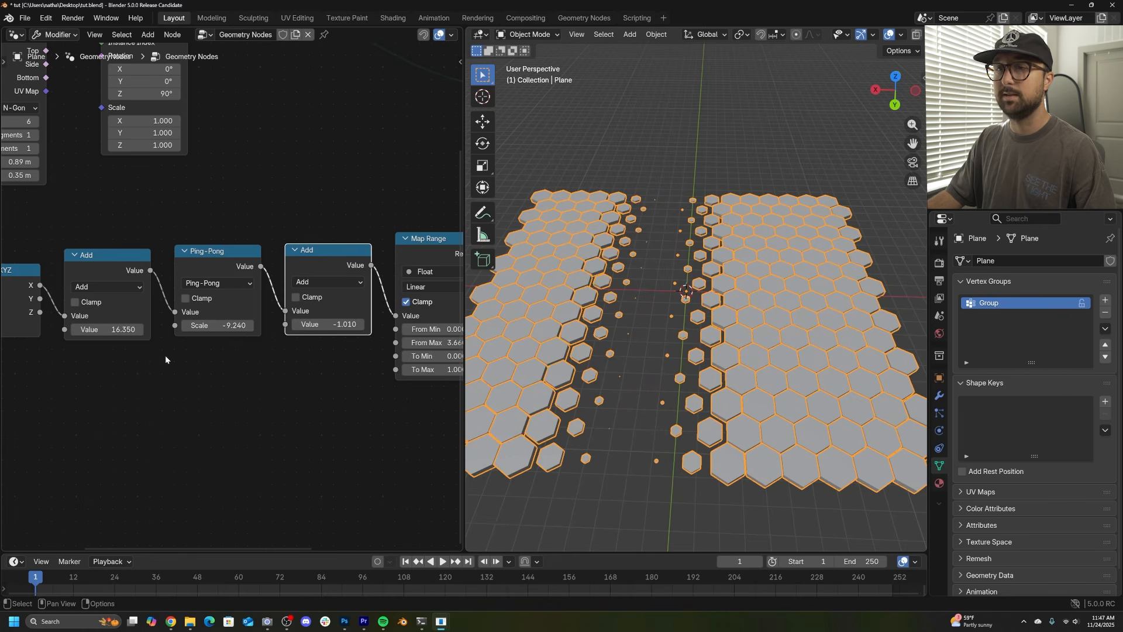
left_click_drag(114, 329, 149, 330)
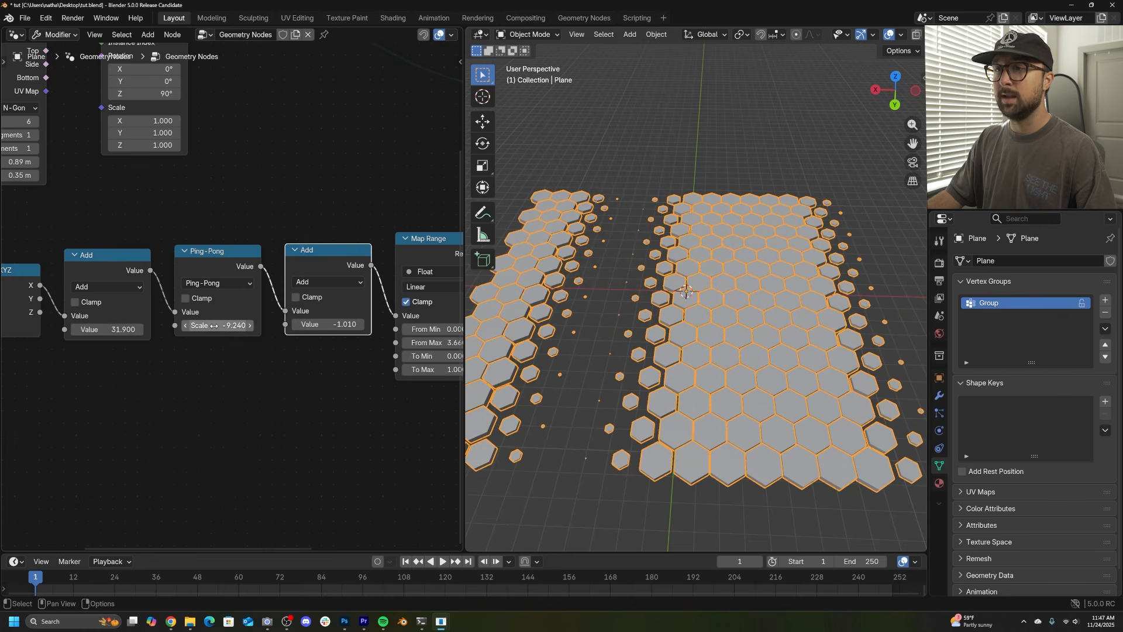
mouse_move(237, 325)
left_mouse_down()
mouse_move(260, 326)
mouse_move(244, 325)
left_mouse_up()
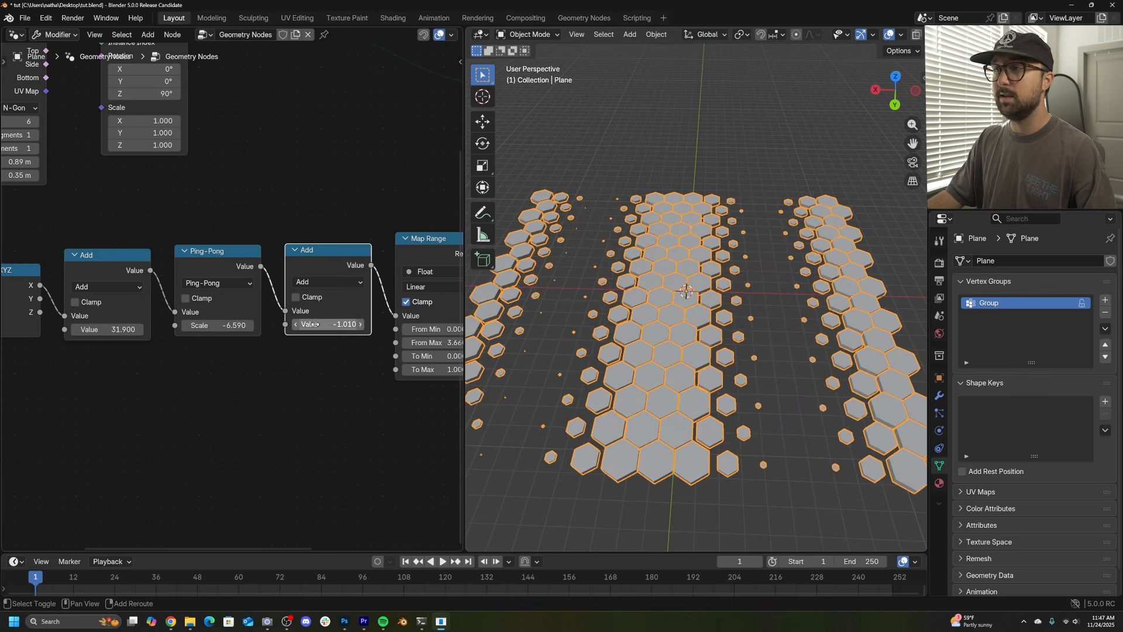
left_click_drag(315, 324, 325, 324)
left_click_drag(104, 330, 87, 329)
Move the Group Output node away from Scale Instances and inspect the tiles' thickness from a low angle.
scroll(287, 302, "down", 5)
middle_click_drag(287, 302, 109, 353)
scroll(109, 352, "down", 4)
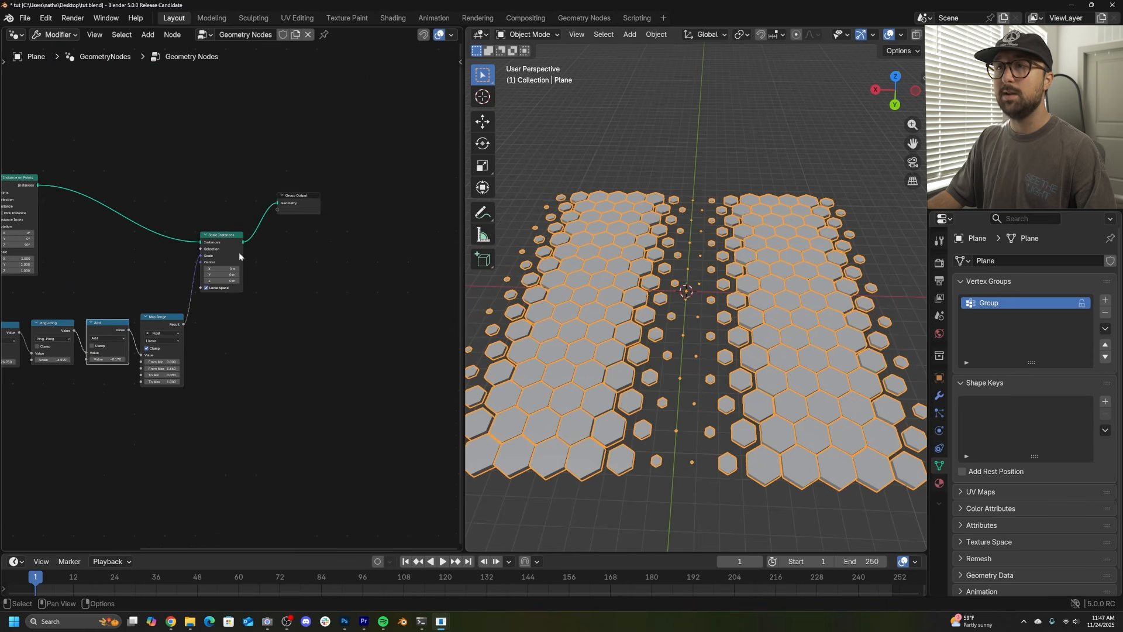
left_click_drag(297, 211, 361, 284)
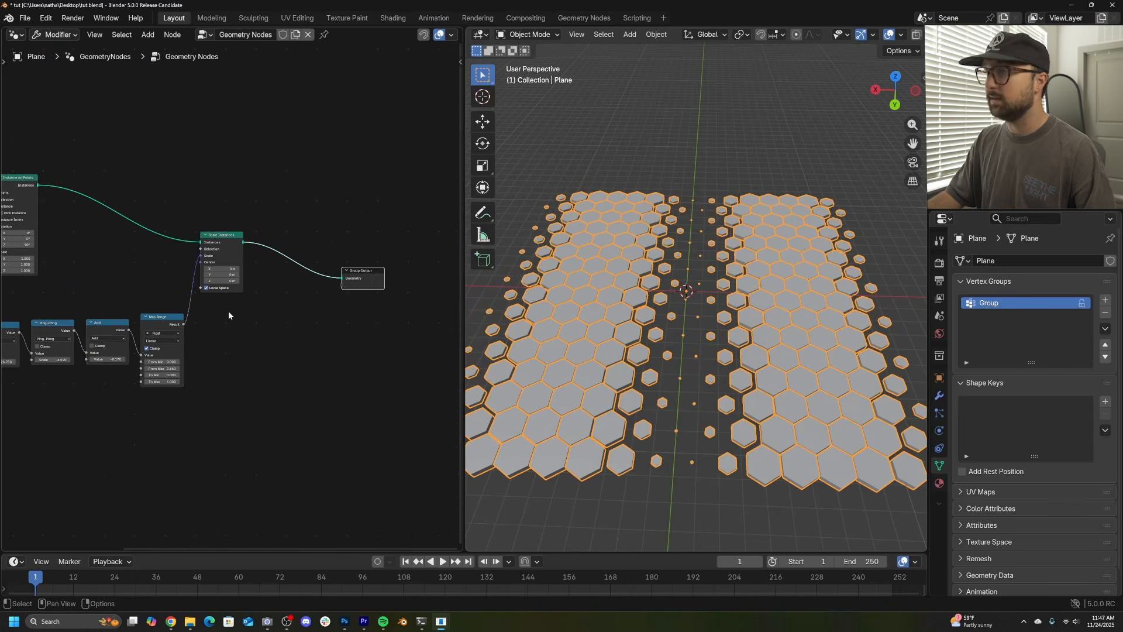
scroll(609, 325, "up", 4)
middle_click_drag(625, 319, 627, 269)
scroll(628, 268, "down", 4)
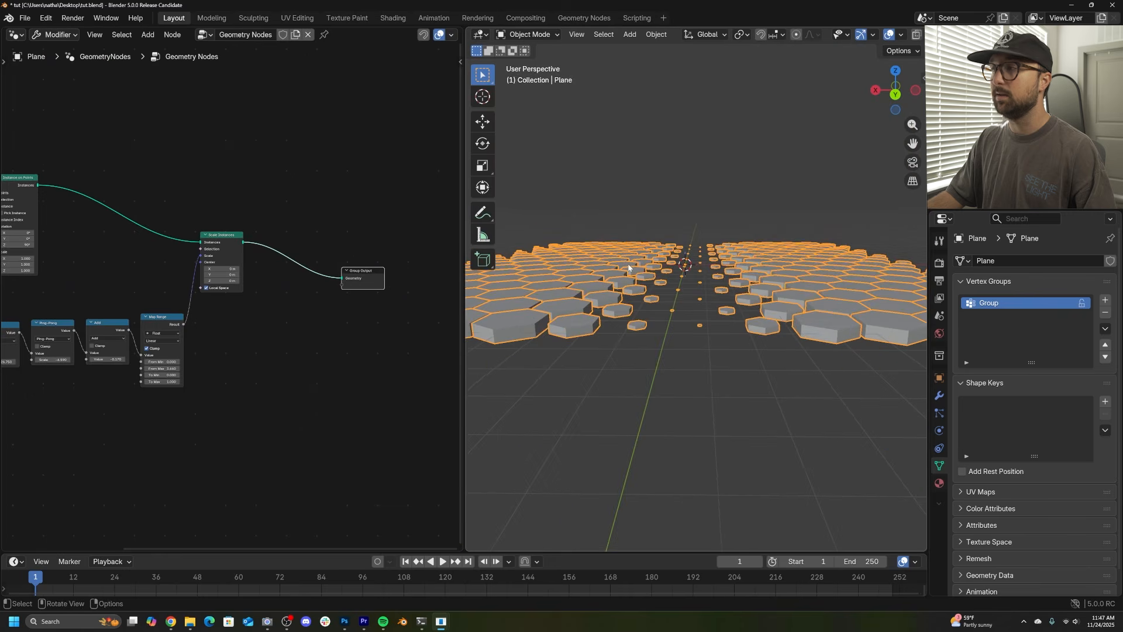
Increase the Cylinder node's Depth to make the hexagonal tiles thicker.
middle_click_drag(189, 354, 492, 336)
scroll(79, 313, "up", 8)
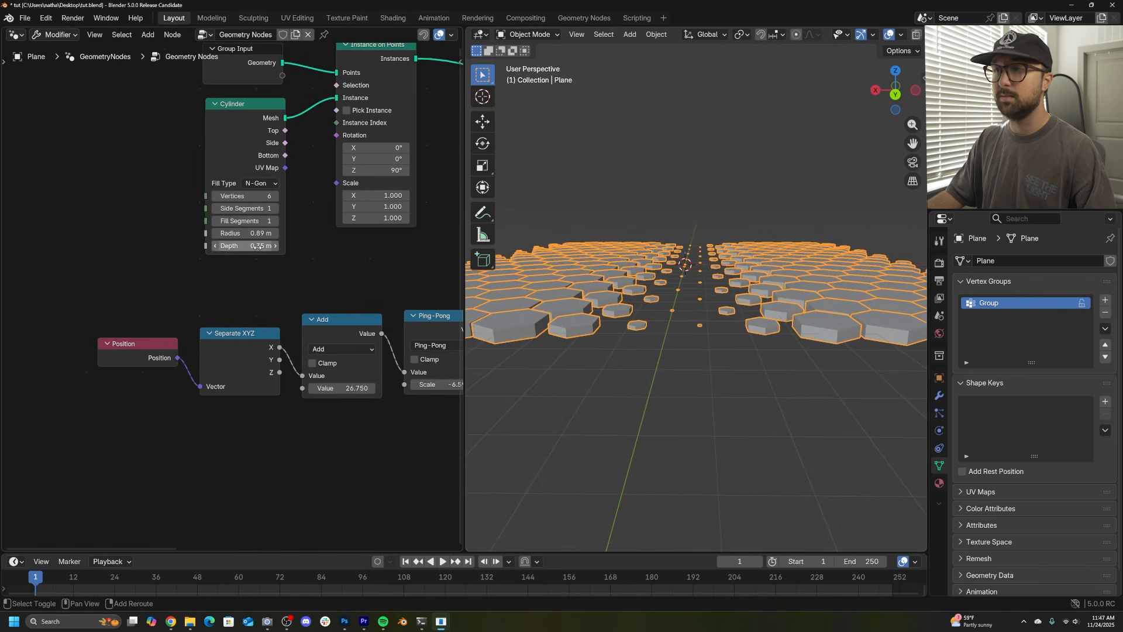
left_click_drag(258, 246, 268, 247)
middle_click_drag(526, 275, 523, 298)
Move the Group Output node farther out to leave room for more nodes after Scale Instances.
middle_click_drag(324, 205, 88, 238)
scroll(304, 299, "down", 5)
middle_click_drag(304, 298, 116, 288)
left_click_drag(291, 326, 330, 272)
scroll(234, 283, "up", 5)
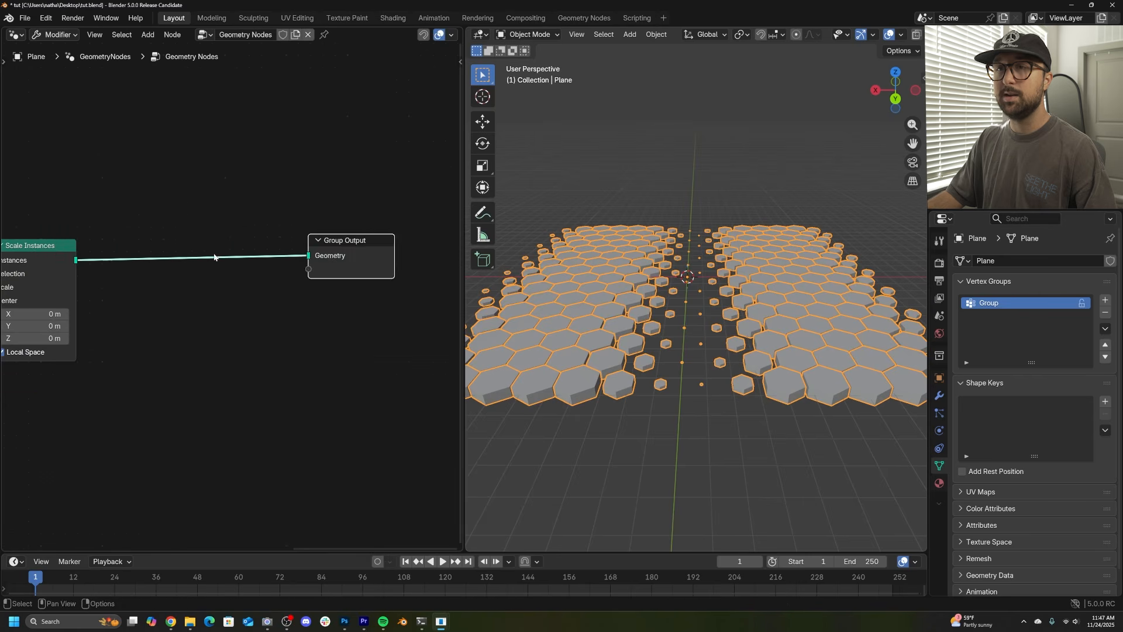
key("shift+a")
type("real")
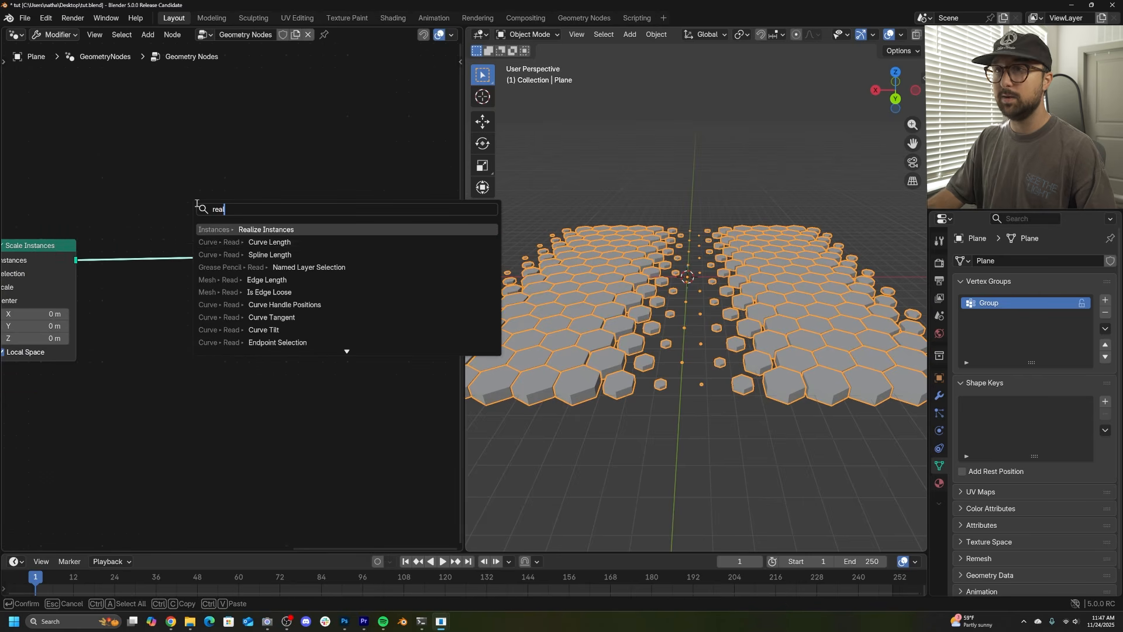
left_click(312, 240)
right_click(311, 240)
Insert a Realize Instances node between Scale Instances and Group Output.
key("shift+a")
type("real")
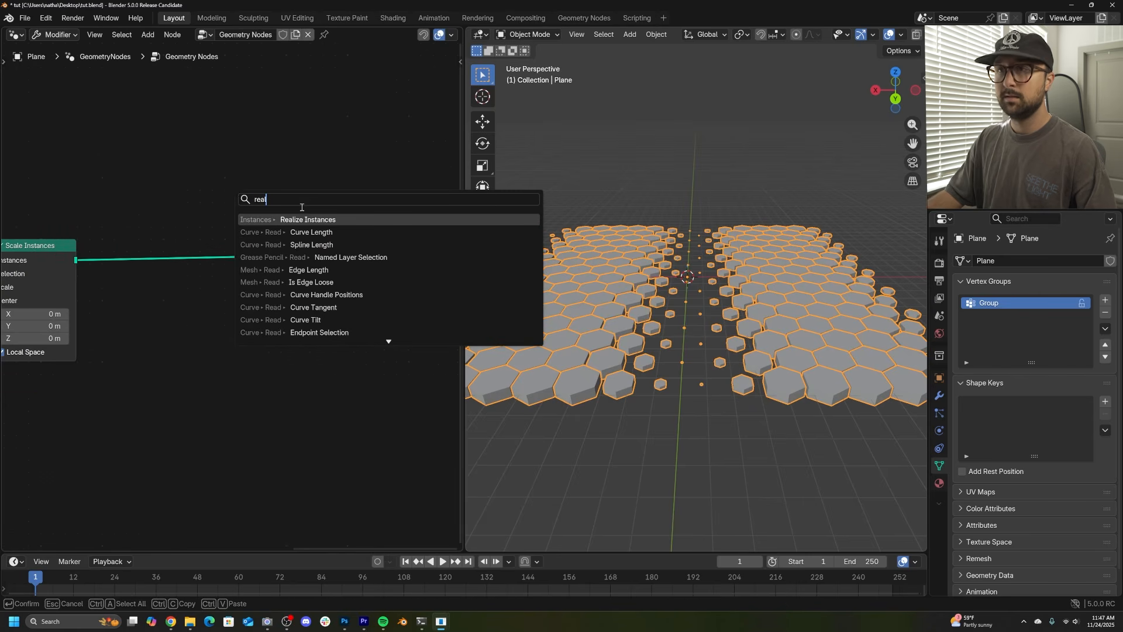
key("Return")
left_click(144, 260)
Insert a Mesh to SDF Grid node after Realize Instances and move the Group Output node farther from it.
key("shift+a")
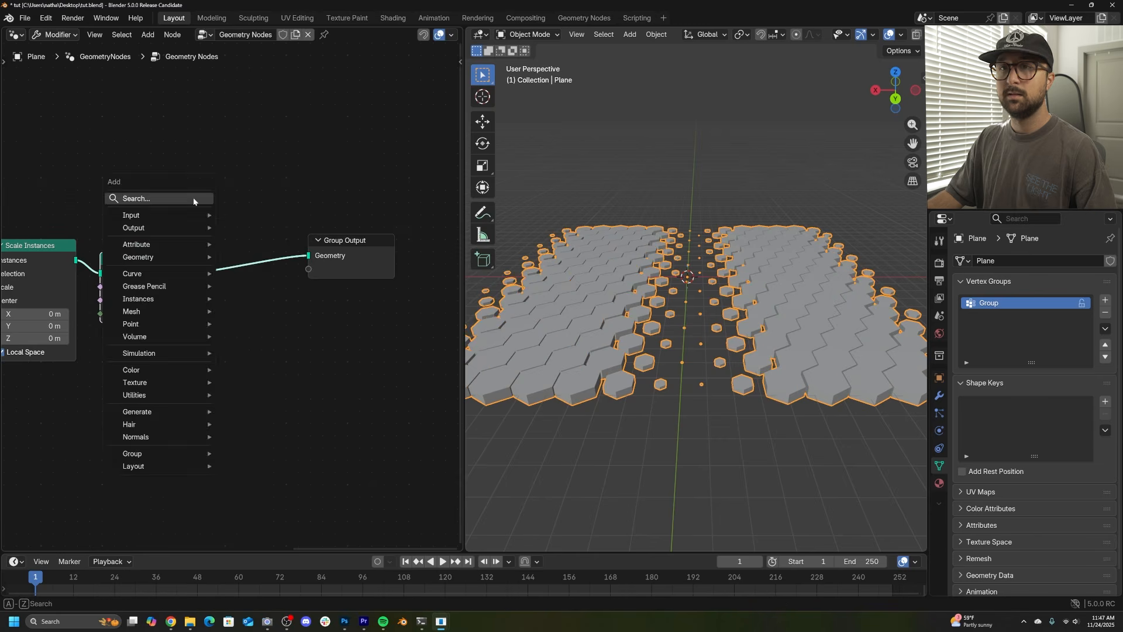
type("mesh to s")
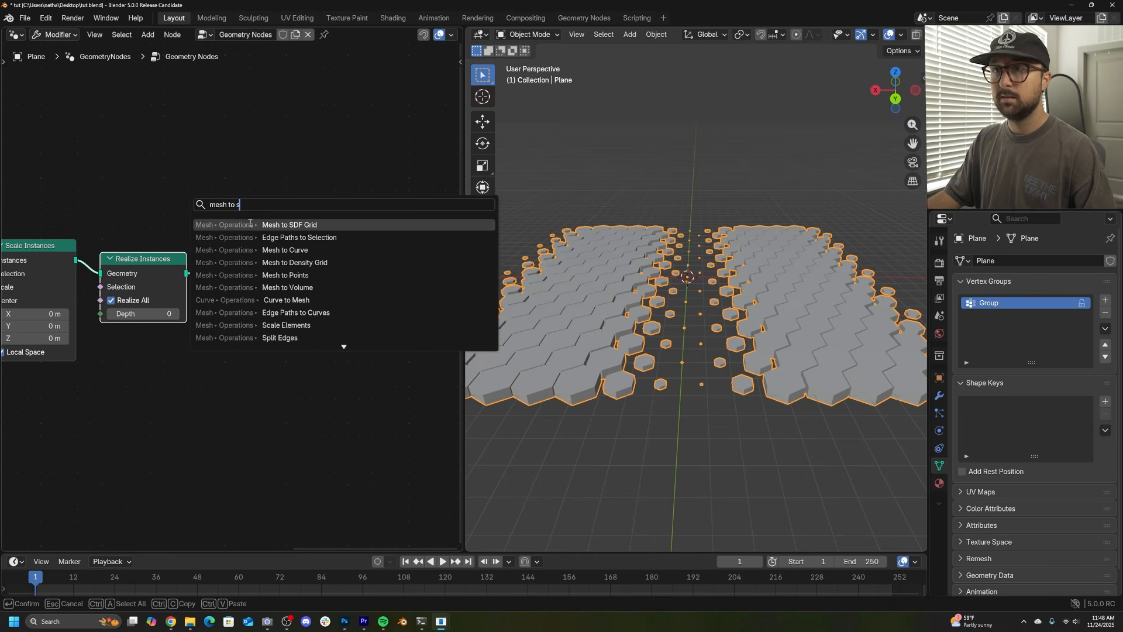
key("Return")
left_click(199, 257)
middle_click_drag(343, 261, 234, 276)
left_click_drag(234, 276, 351, 288)
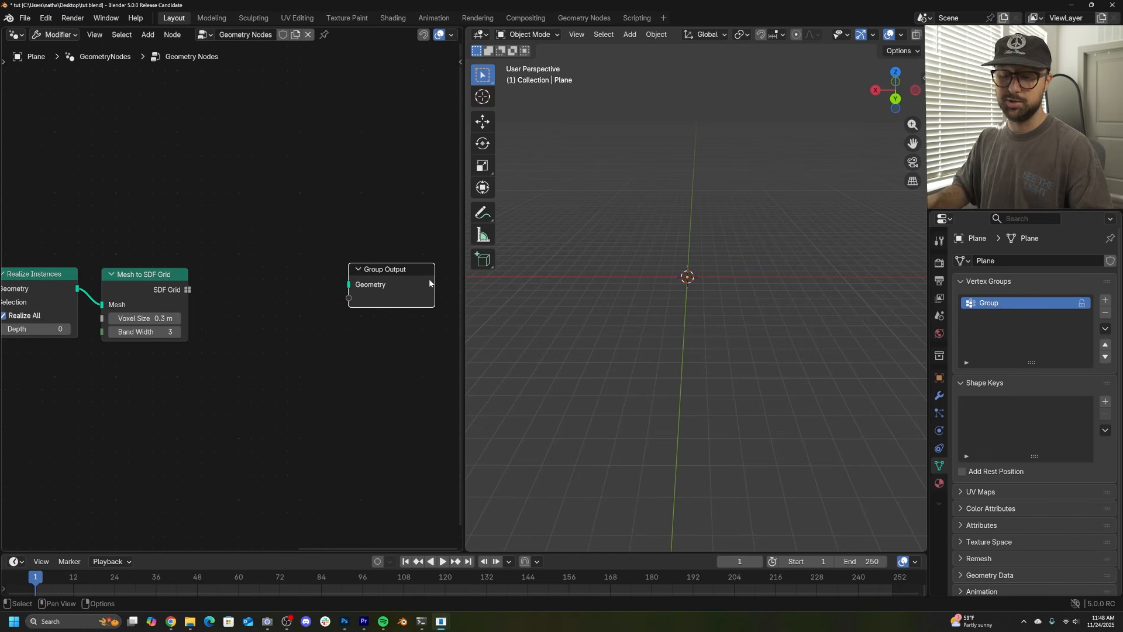
Add a Grid to Mesh node, feeding SDF Grid into its Grid input and its Mesh output into Group Output's Geometry.
key("shift+a")
type("grid to m")
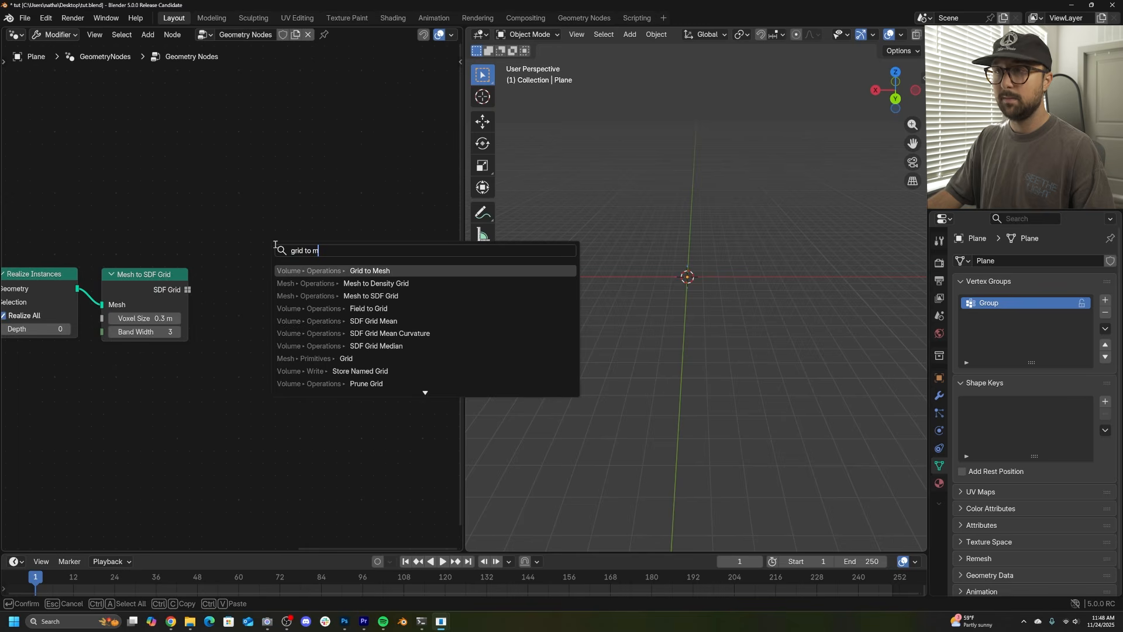
key("Return")
left_click(237, 272)
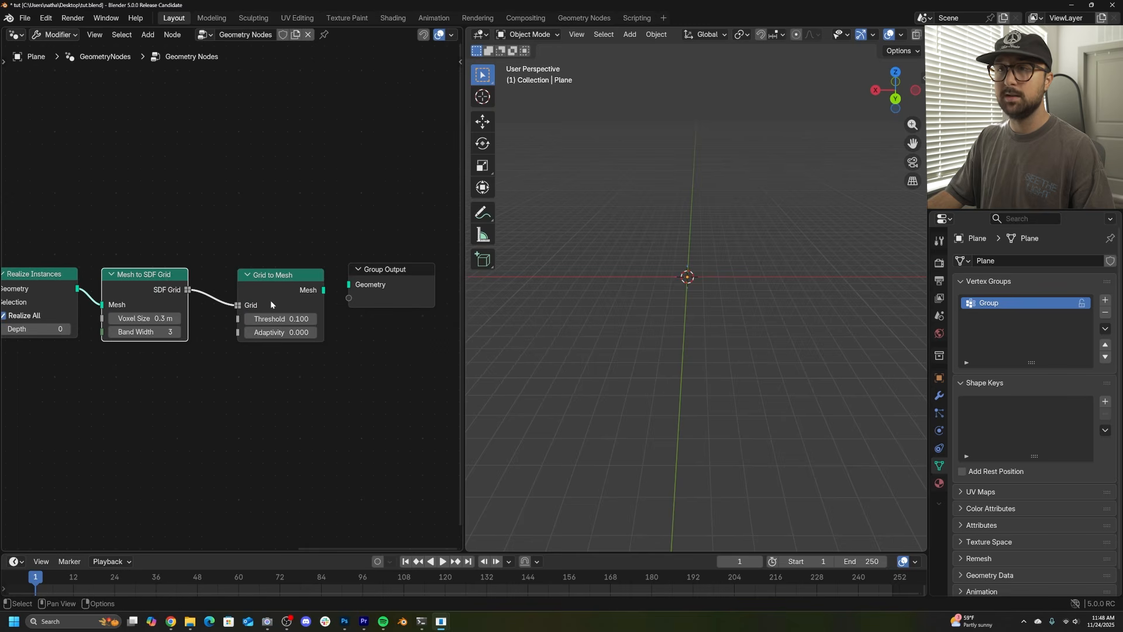
left_click_drag(348, 286, 349, 286)
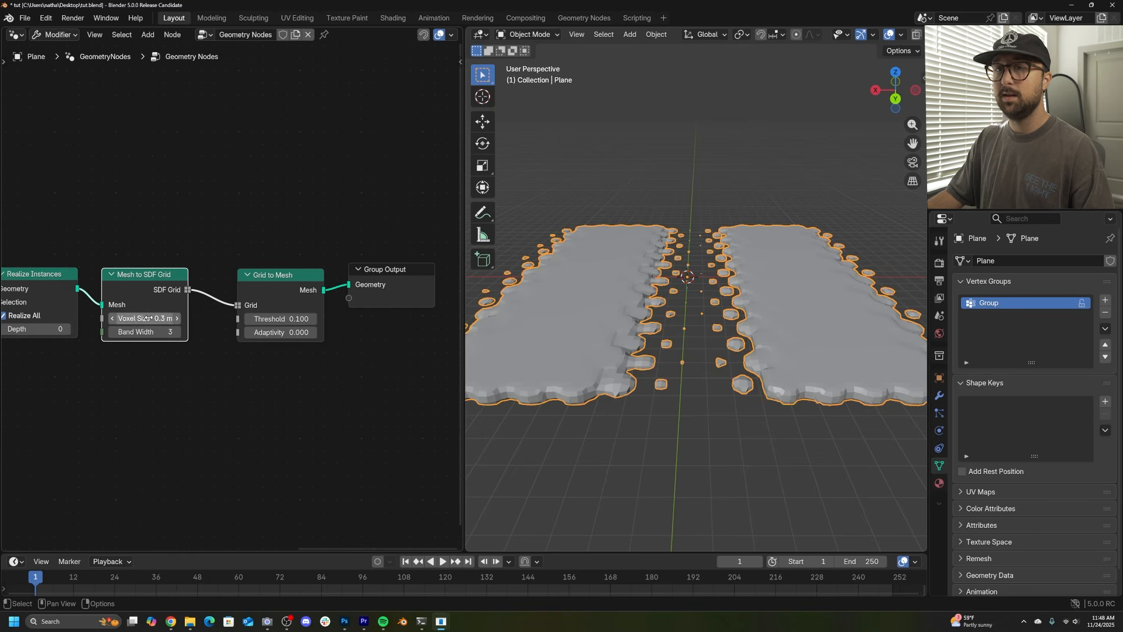
Set the Mesh to SDF Grid node's Voxel Size to 0.13 m and inspect the remeshed tiles up close.
middle_click_drag(148, 318, 272, 300)
scroll(271, 299, "down", 1)
left_click_drag(266, 299, 237, 299)
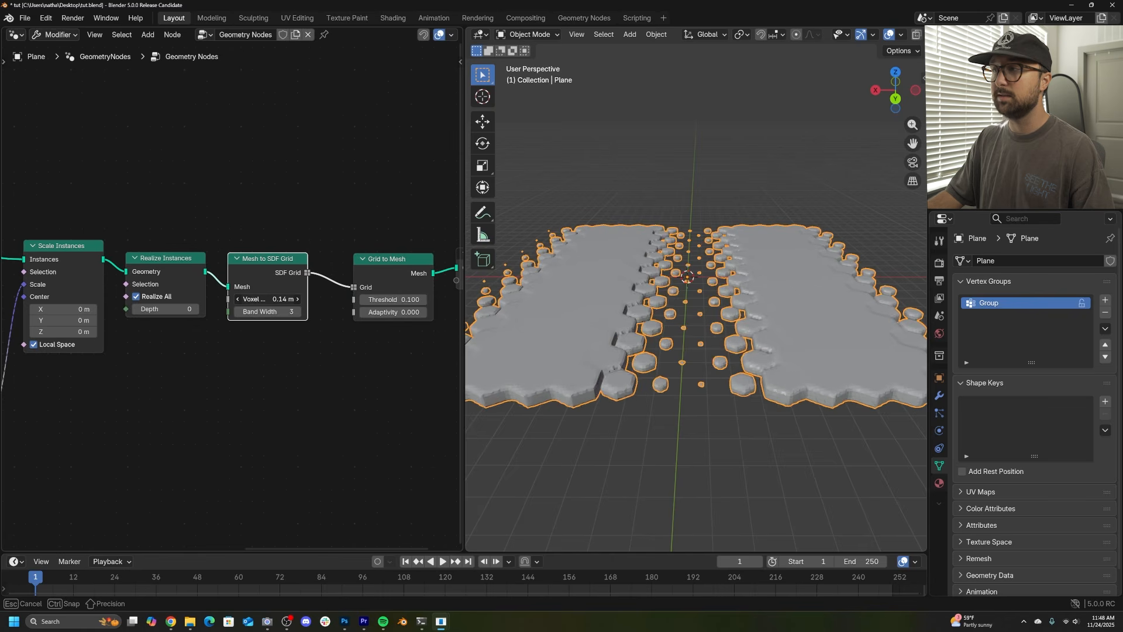
middle_click_drag(793, 257, 766, 300)
scroll(767, 299, "up", 2)
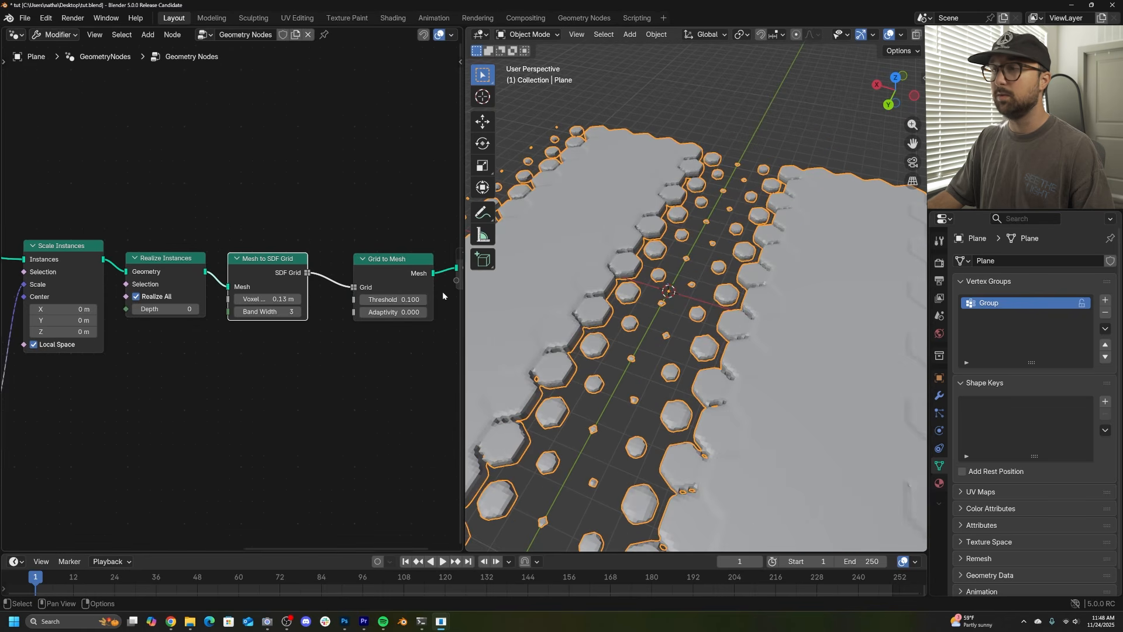
Insert a Delete Geometry node between Instance on Points and Scale Instances, with its domain set to Instance.
middle_click_drag(158, 324, 378, 227)
scroll(747, 271, "down", 4)
scroll(726, 293, "up", 6)
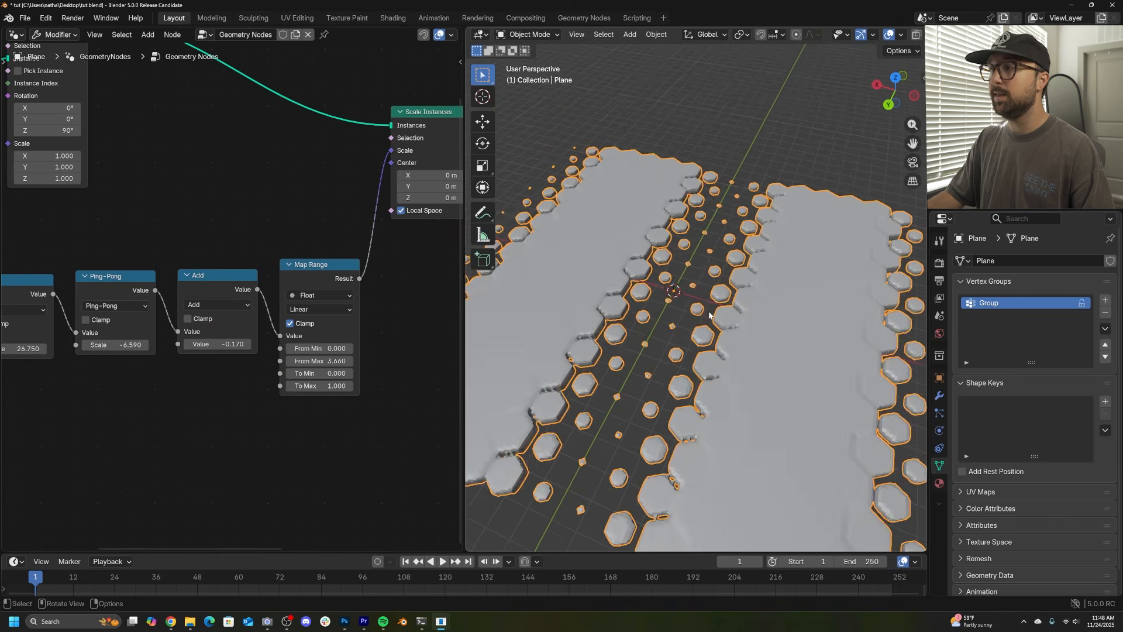
middle_click_drag(706, 306, 696, 293)
scroll(274, 193, "down", 5)
middle_click_drag(273, 192, 301, 286)
scroll(797, 259, "down", 1)
key("shift+a")
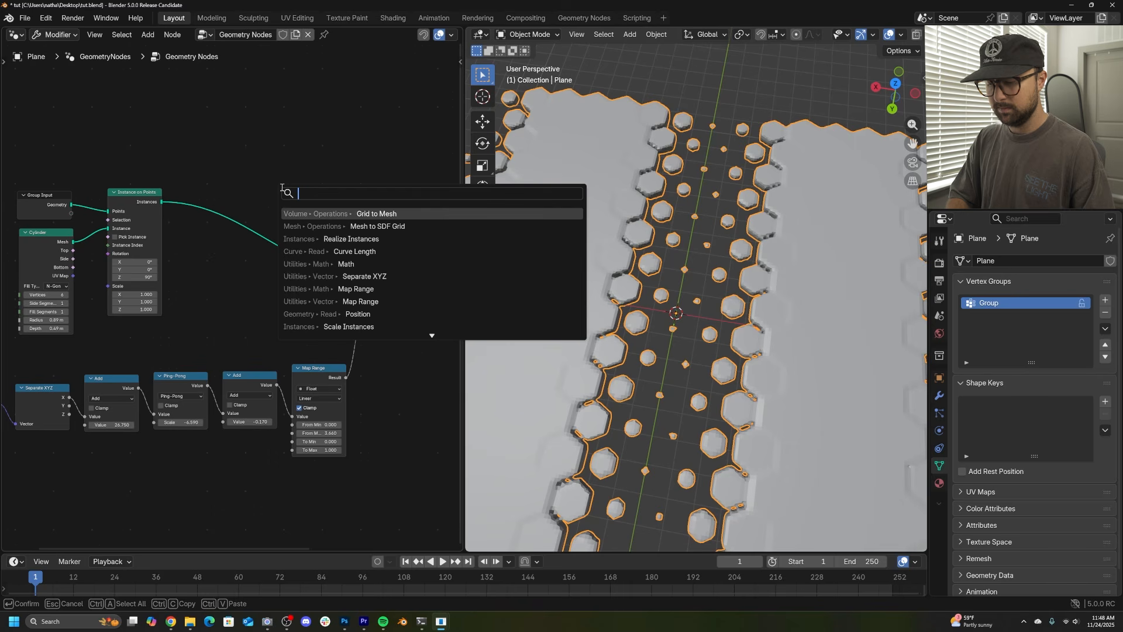
type("del")
left_click(414, 213)
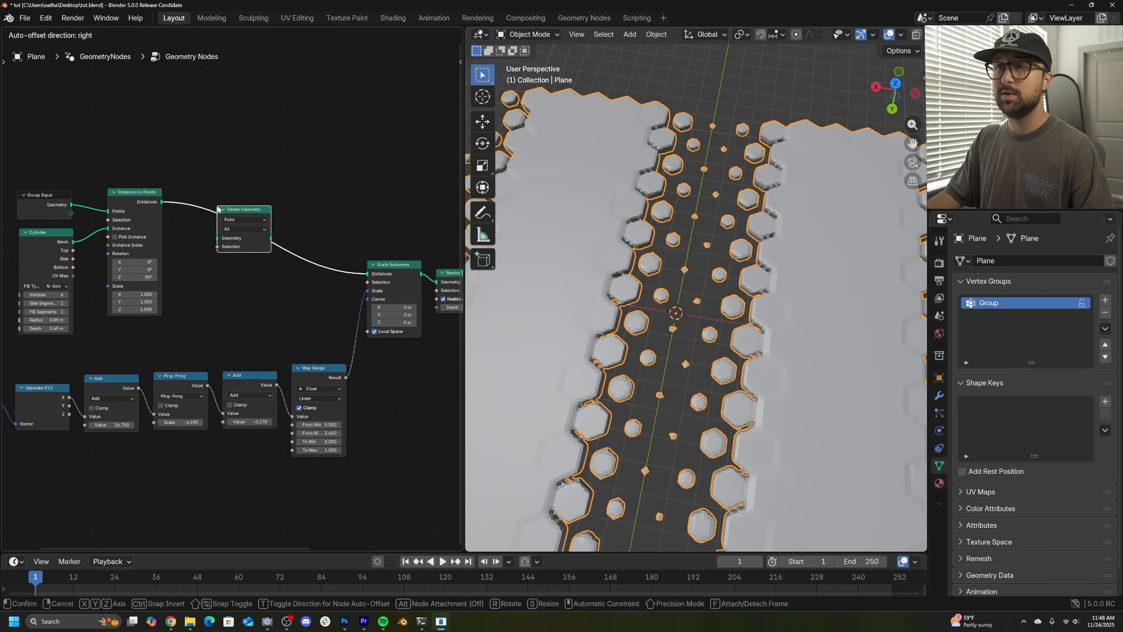
left_click(217, 206)
scroll(254, 169, "up", 6)
left_click(250, 255)
Add a Random Value node below Delete Geometry and set its data type to Boolean.
key("shift+a")
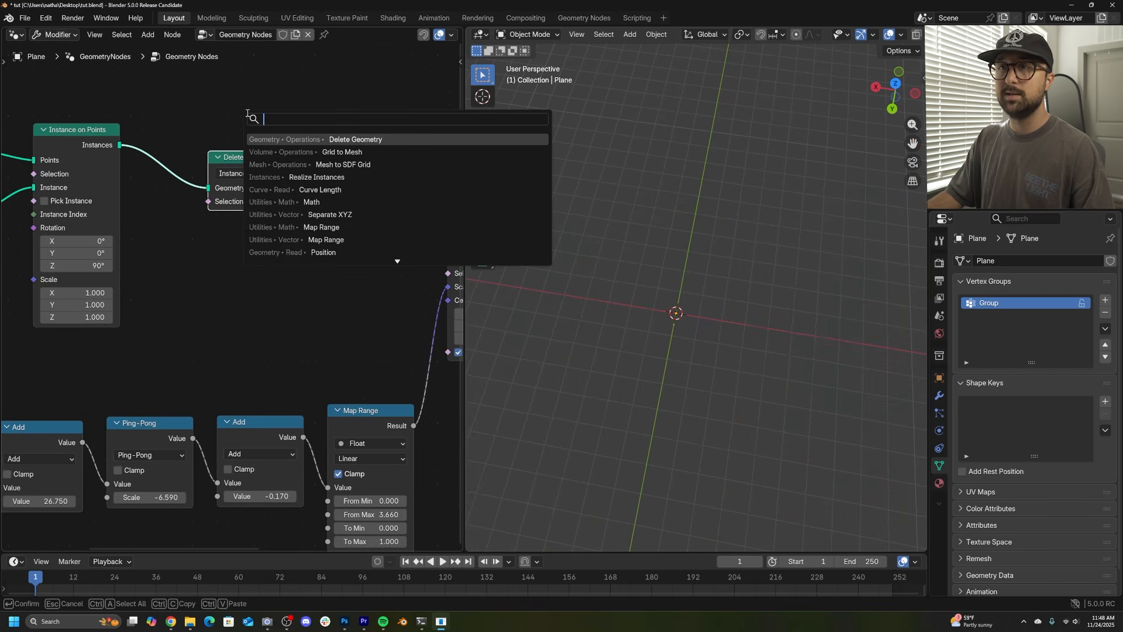
type("ran")
key("Down")
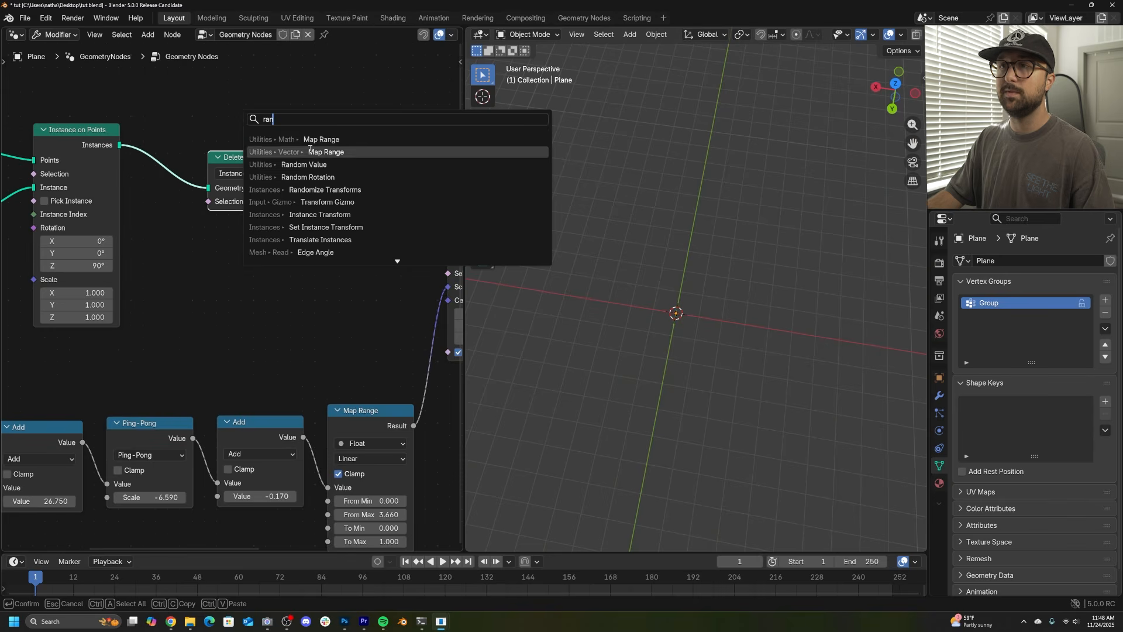
key("Down")
key("Return")
left_click(215, 227)
left_click(266, 260)
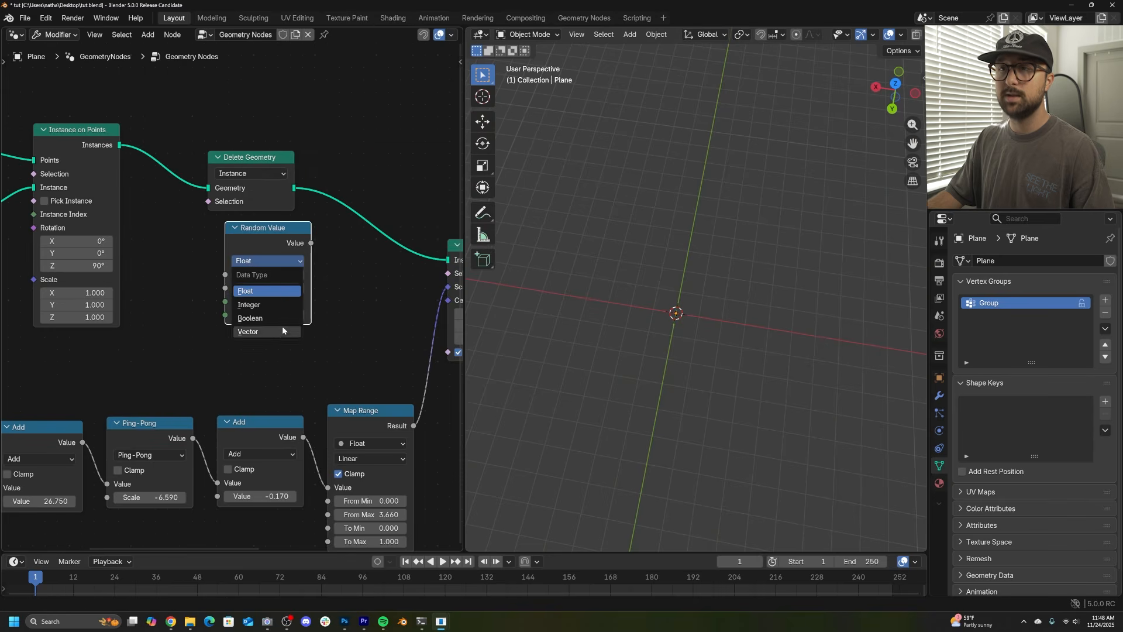
left_click(263, 319)
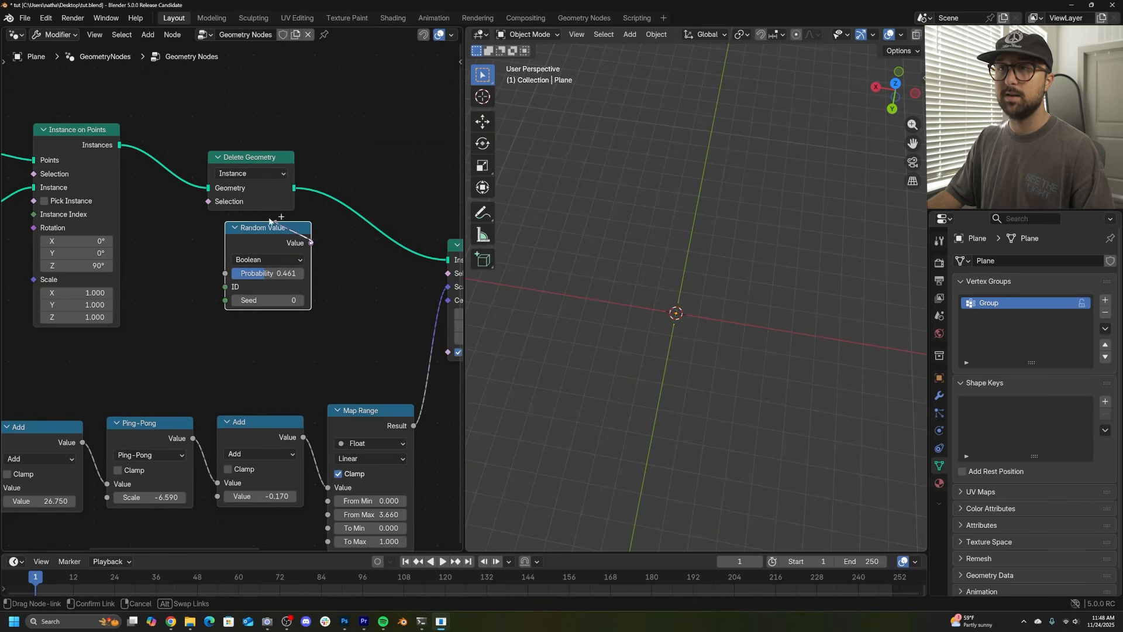
Feed the Random Value output into Delete Geometry's Selection and set its Probability to 0.242.
left_click_drag(269, 221, 205, 202)
middle_click_drag(615, 269, 731, 254)
left_click_drag(275, 273, 249, 273)
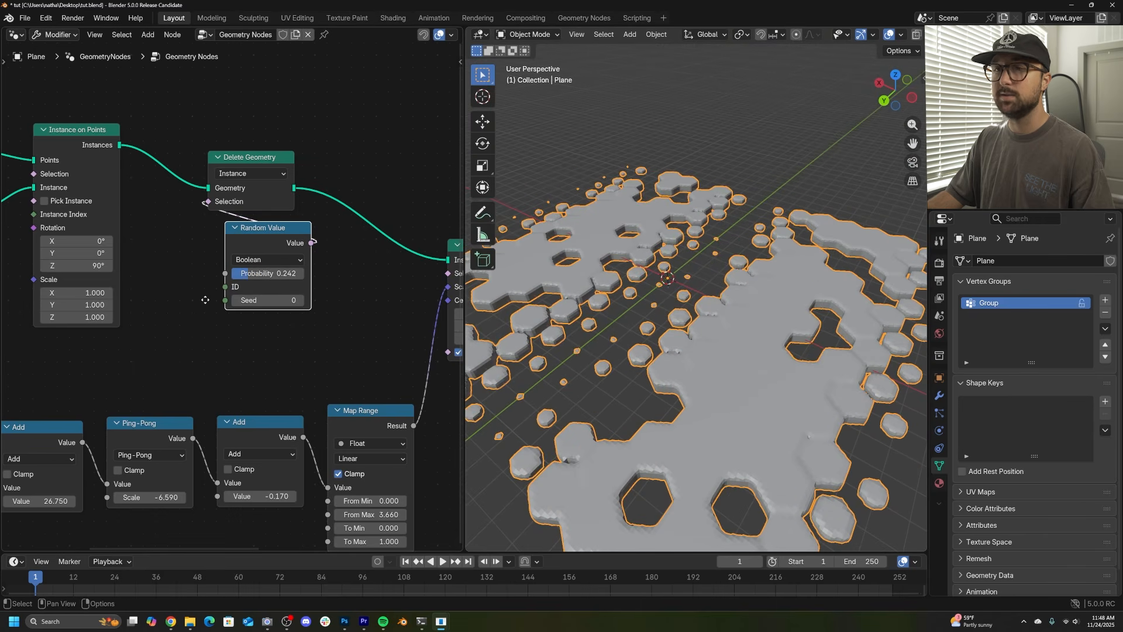
Set the Value of the Add node before Ping-Pong to 47.250 to shift the scaling bands.
middle_click_drag(205, 299, 194, 205)
scroll(193, 204, "down", 1)
middle_click_drag(107, 396, 177, 377)
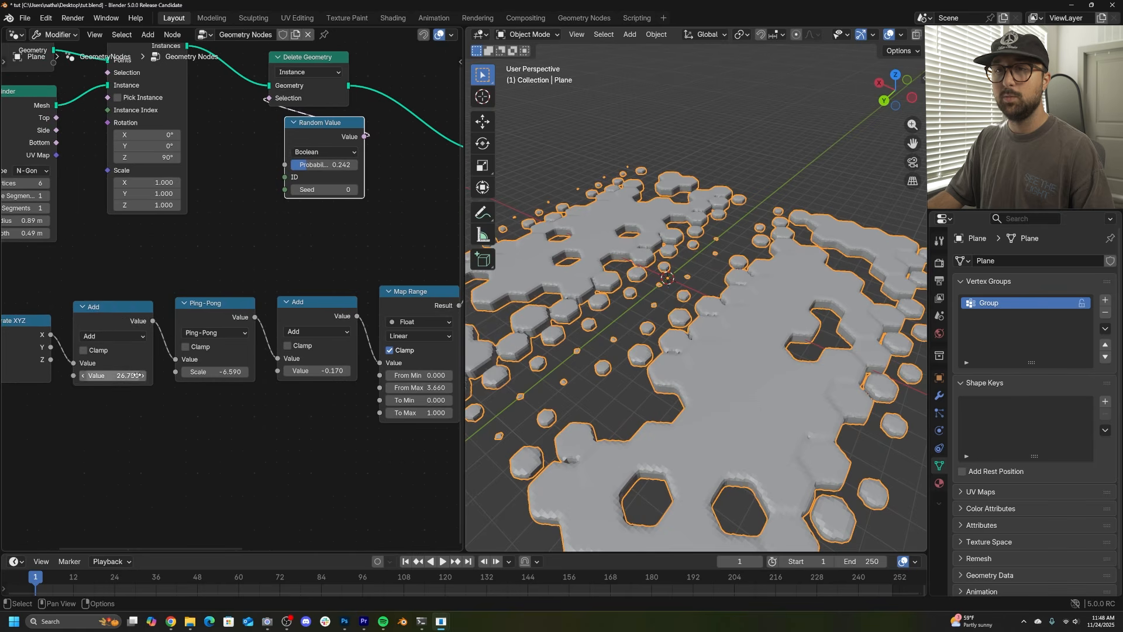
mouse_move(107, 306)
left_mouse_down()
mouse_move(105, 283)
mouse_move(112, 303)
left_mouse_up()
mouse_move(123, 371)
left_mouse_down()
mouse_move(162, 371)
mouse_move(131, 371)
left_mouse_up()
scroll(708, 361, "up", 3)
middle_click_drag(707, 361, 671, 320, "shift")
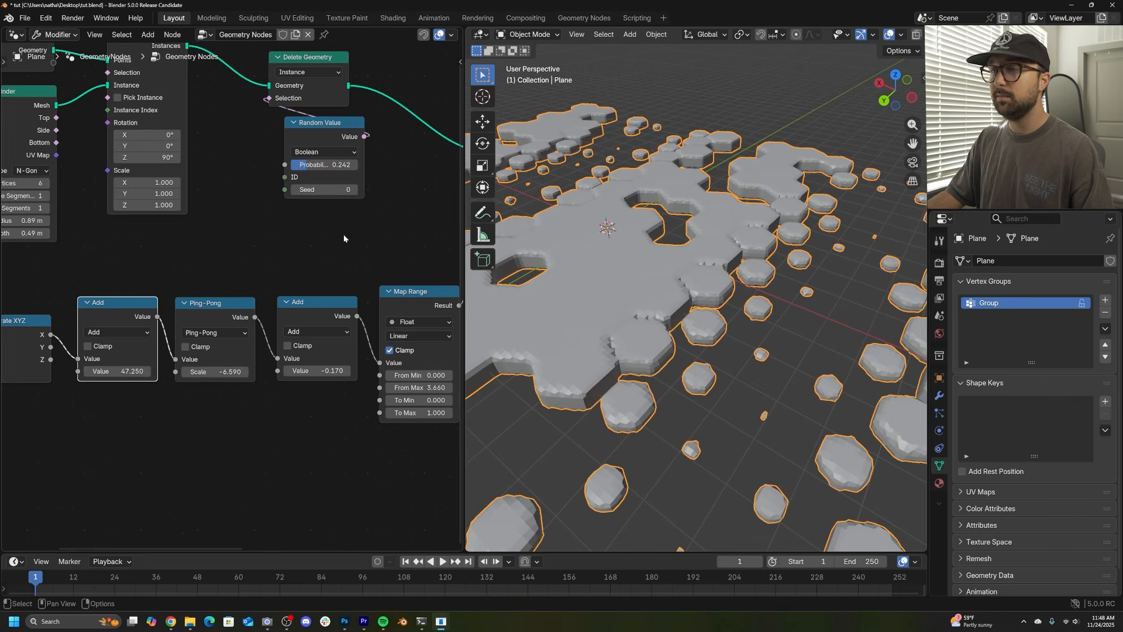
Set the Mesh to SDF Grid node's Voxel Size to 0.08 m.
middle_click_drag(344, 238, 139, 275)
middle_click_drag(667, 277, 670, 288)
scroll(721, 284, "up", 3)
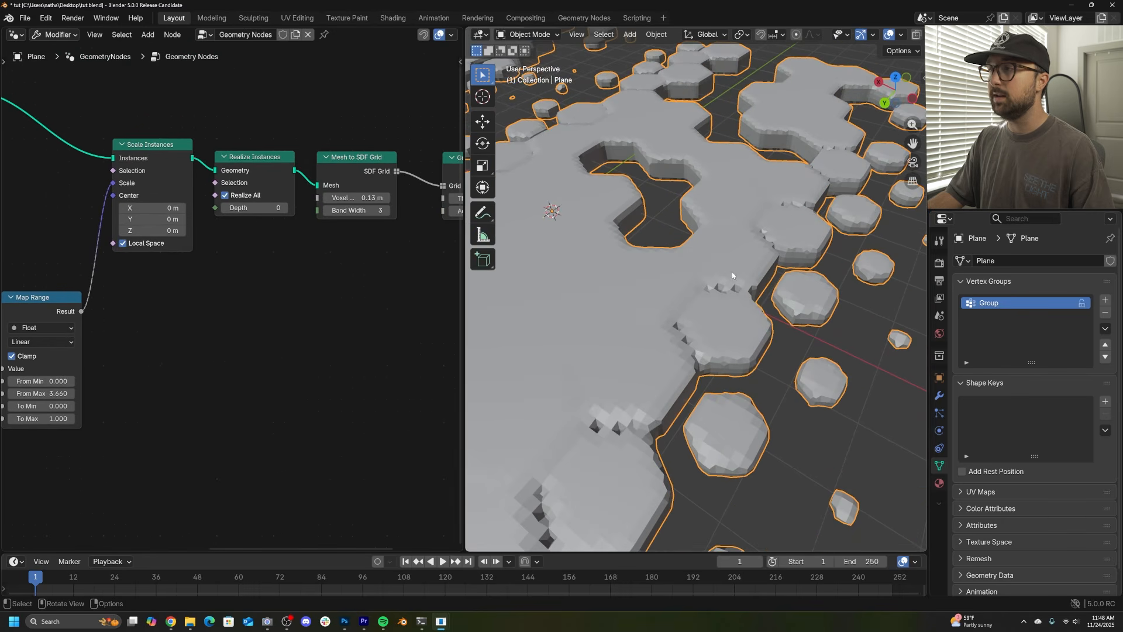
middle_click_drag(375, 239, 252, 243)
scroll(234, 249, "up", 1)
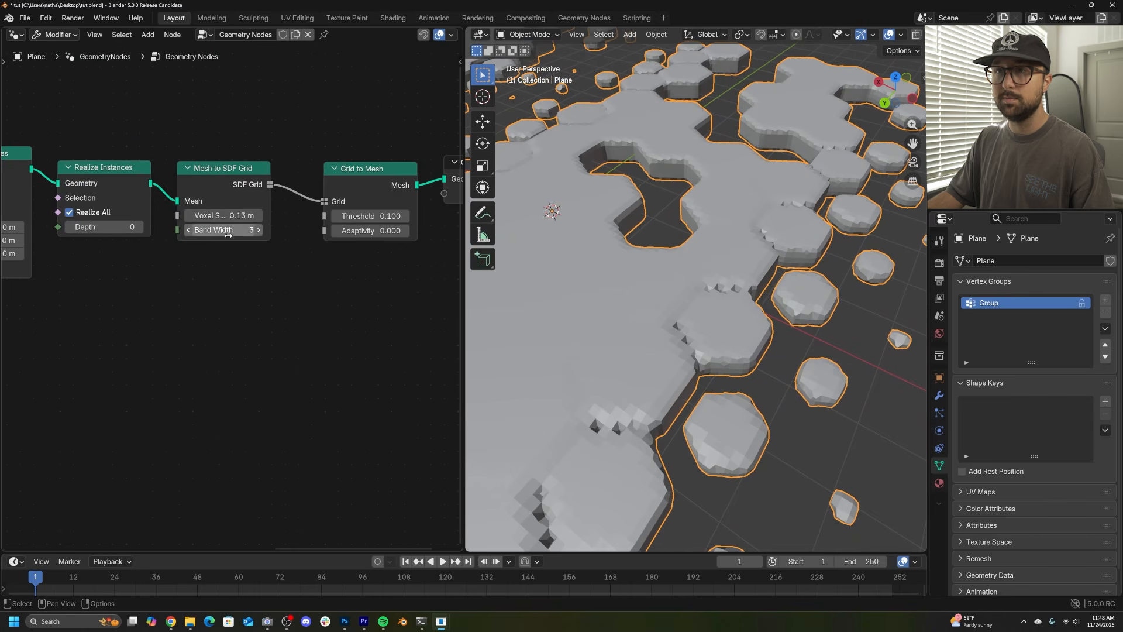
scroll(228, 234, "up", 2)
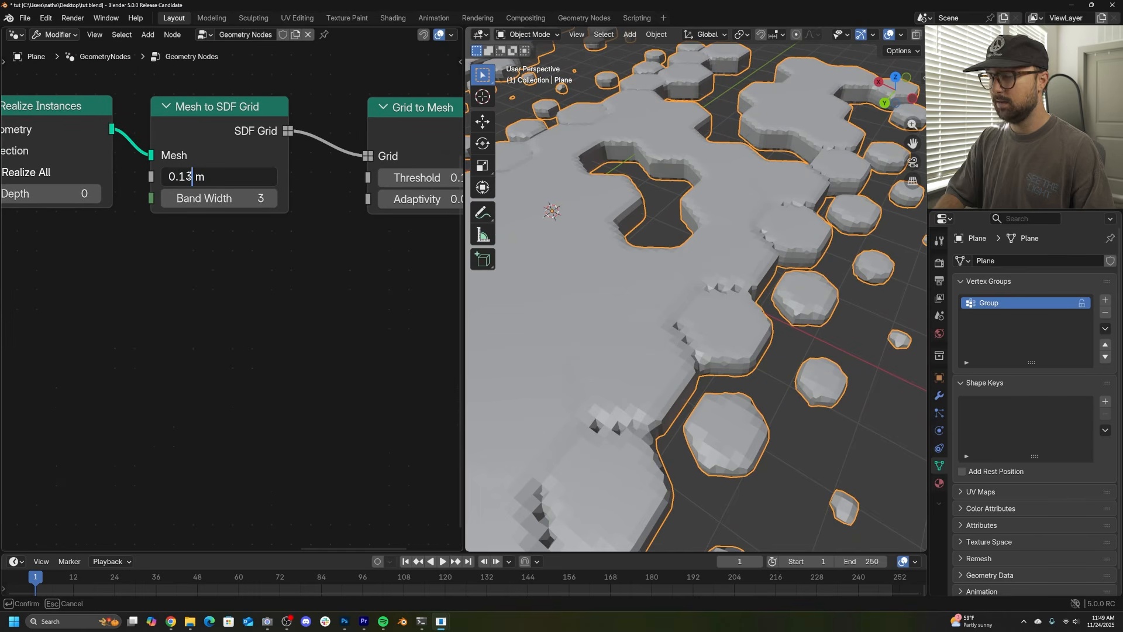
type("8")
key("Return")
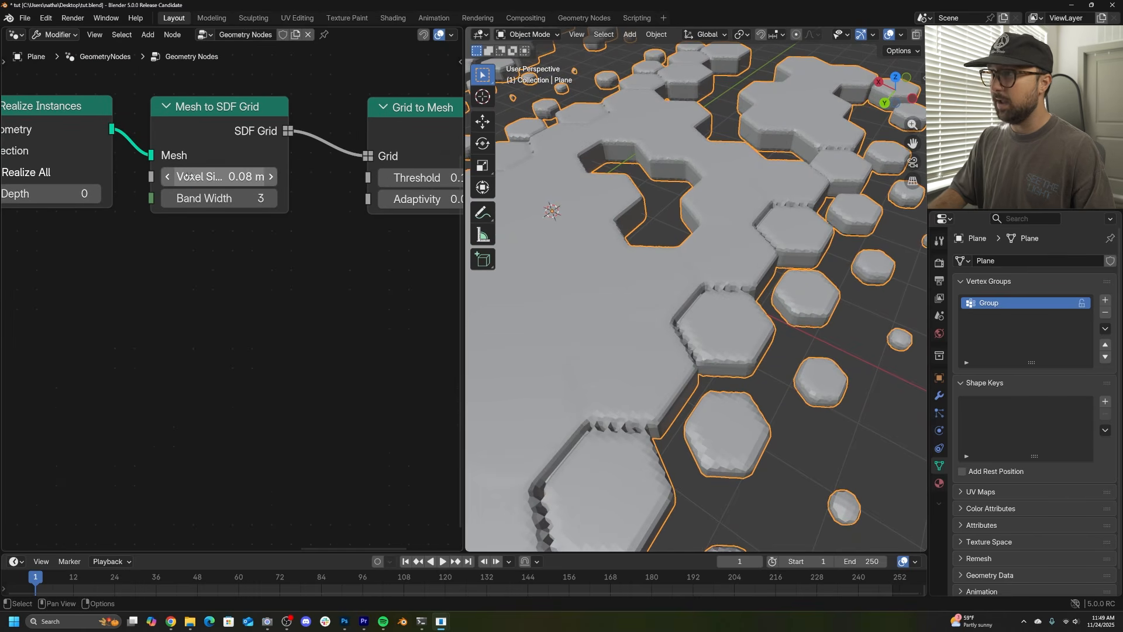
Move Group Output farther from Grid to Mesh and insert a Set Shade Smooth node between them.
scroll(764, 213, "down", 2)
scroll(764, 213, "up", 1)
middle_click_drag(422, 200, 249, 252)
scroll(339, 233, "down", 2)
middle_click_drag(339, 236, 204, 242)
left_click_drag(247, 218, 427, 231)
scroll(351, 226, "down", 3)
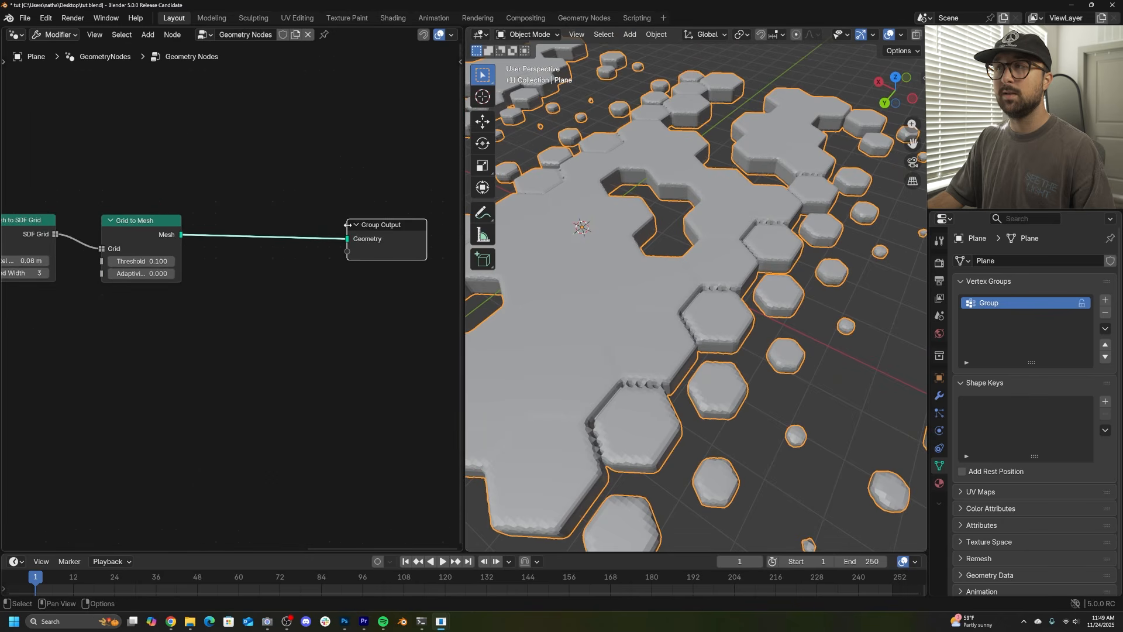
key("shift+a")
left_click(338, 183)
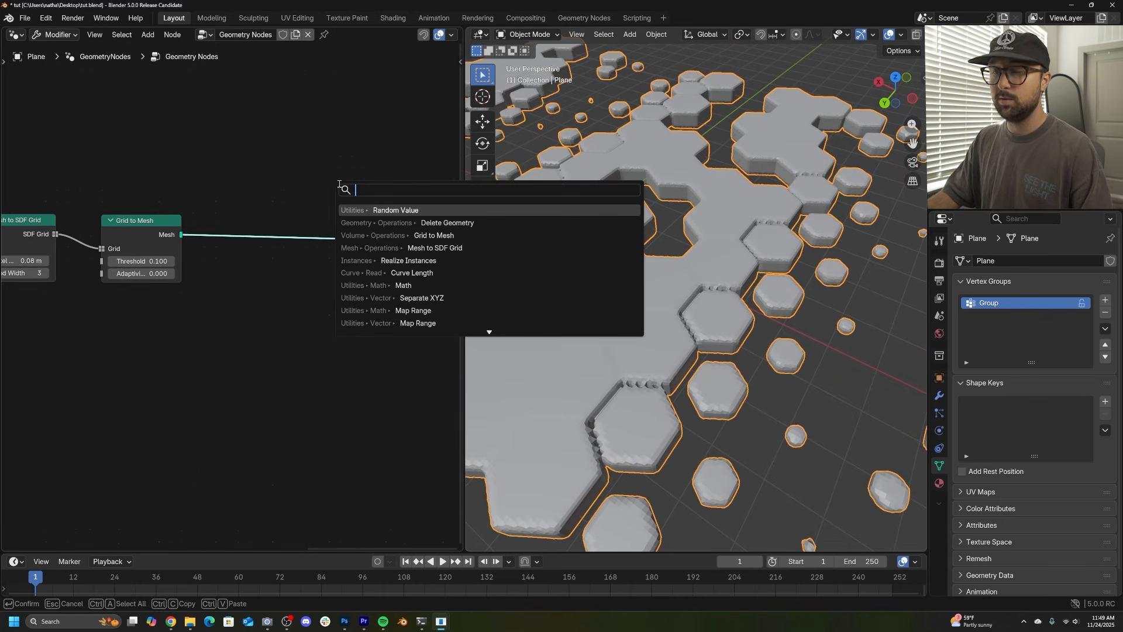
type("set sh")
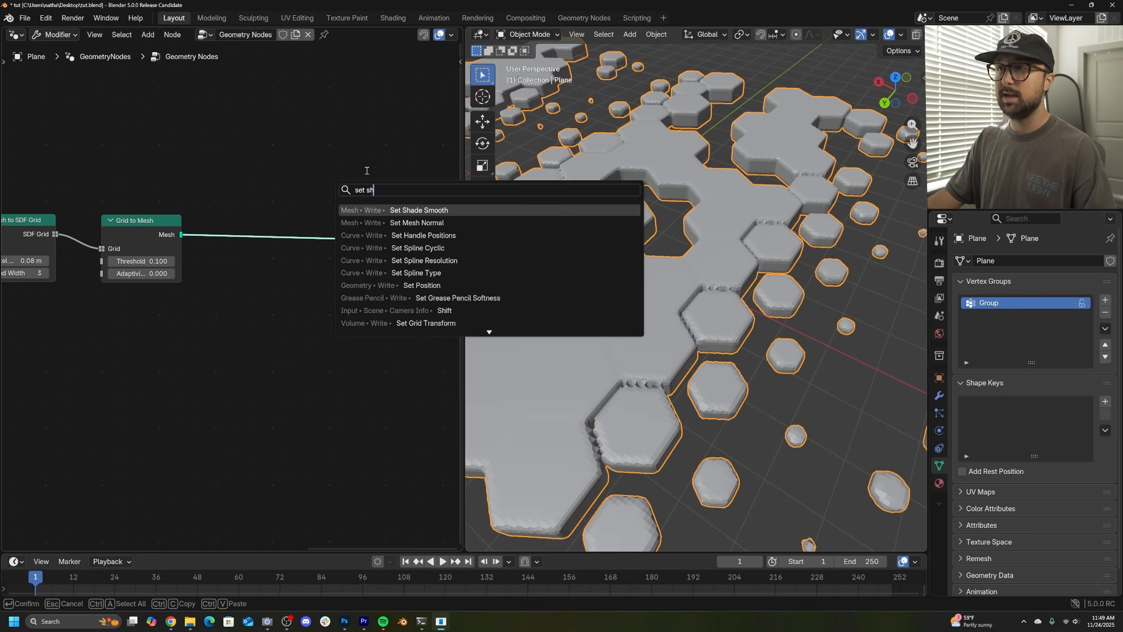
key("Return")
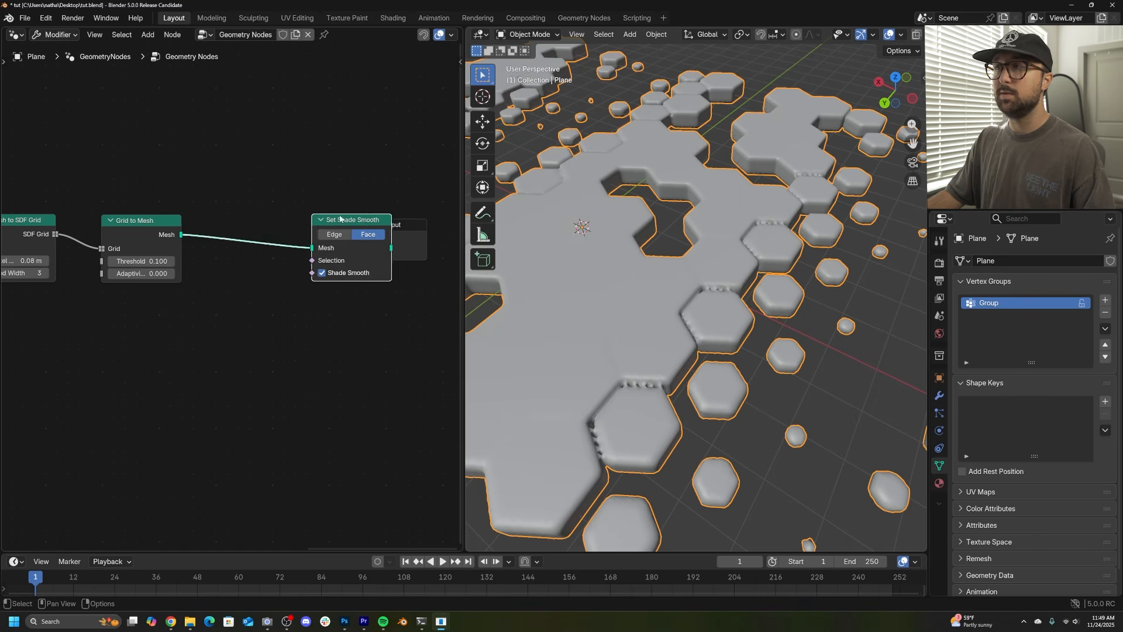
left_click(286, 296)
Insert a Smooth Geometry node between Grid to Mesh and Set Shade Smooth and set its Iterations to 43.
scroll(293, 281, "down", 1)
left_click_drag(281, 246, 413, 246)
key("shift+a")
left_click(328, 209)
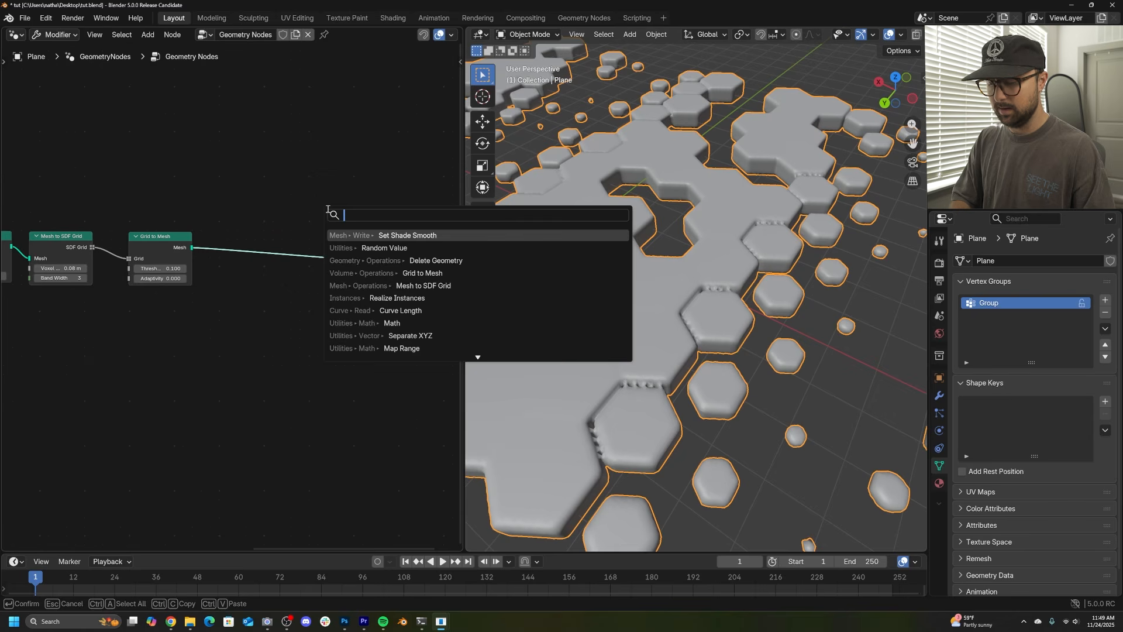
type("smooth")
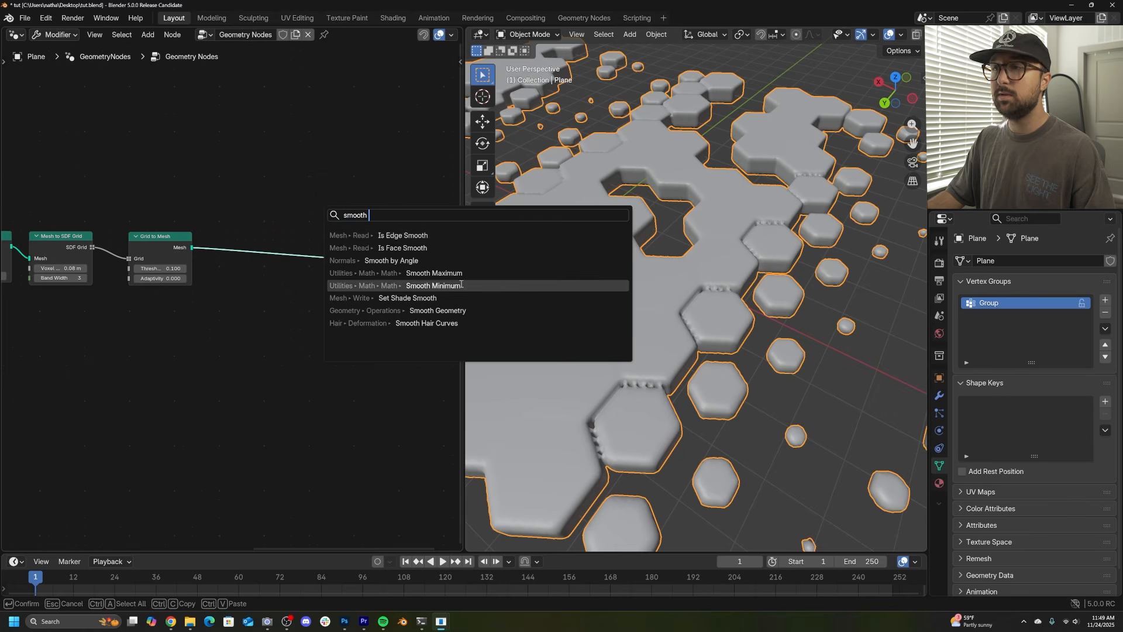
left_click(351, 310)
left_click(328, 247)
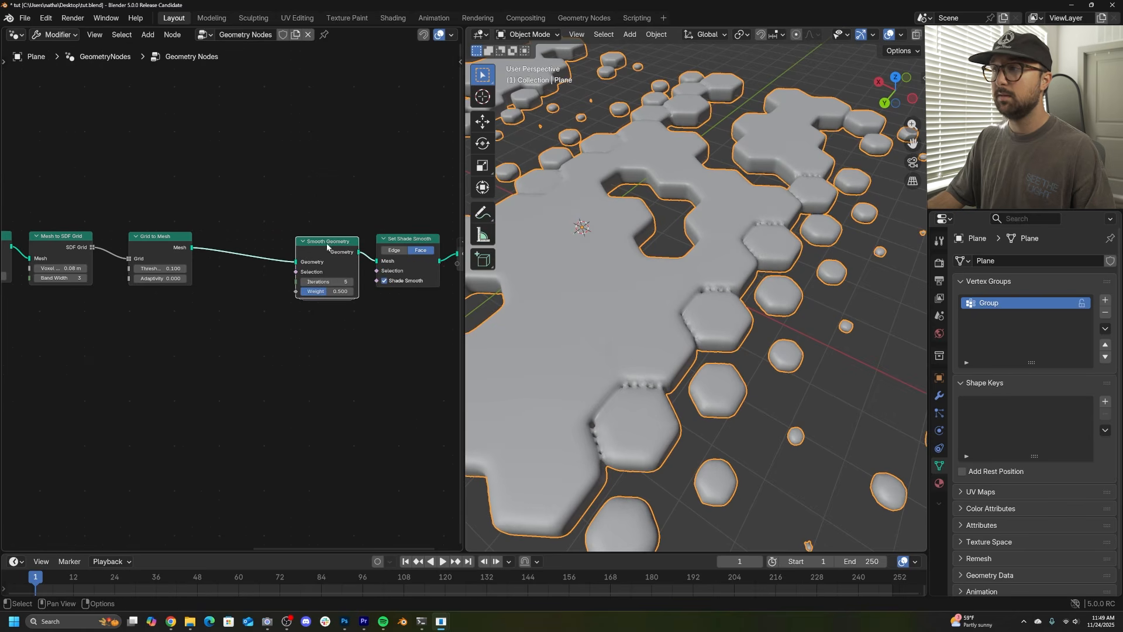
left_click_drag(341, 282, 375, 283)
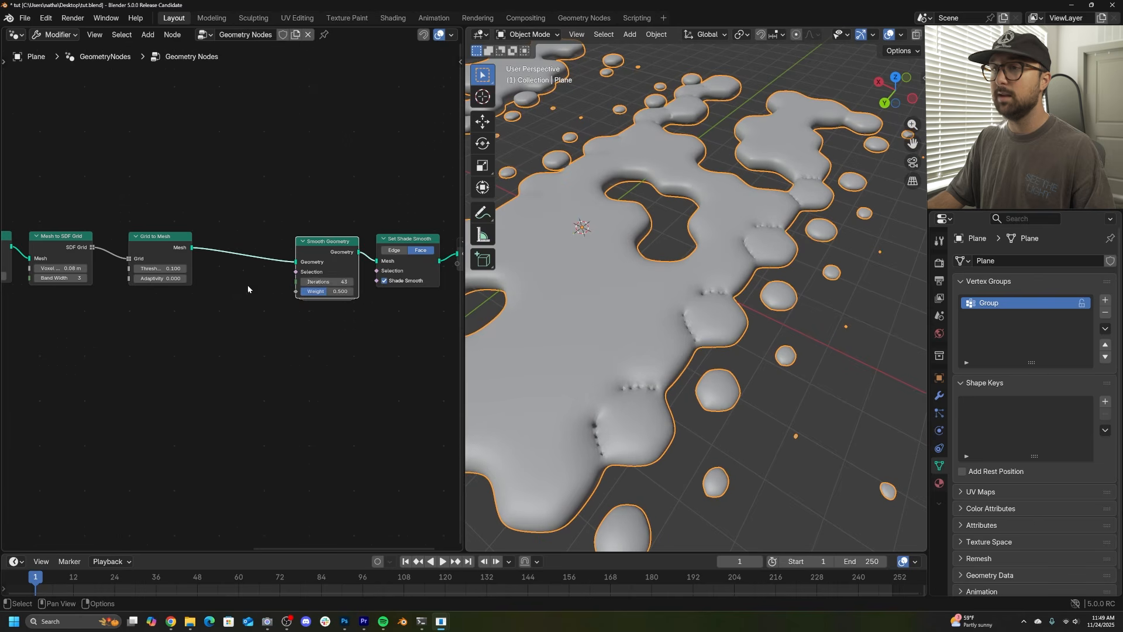
Set the Mesh to SDF Grid node's Voxel Size to 0.04 m.
middle_click_drag(143, 299, 320, 304)
scroll(245, 280, "up", 5)
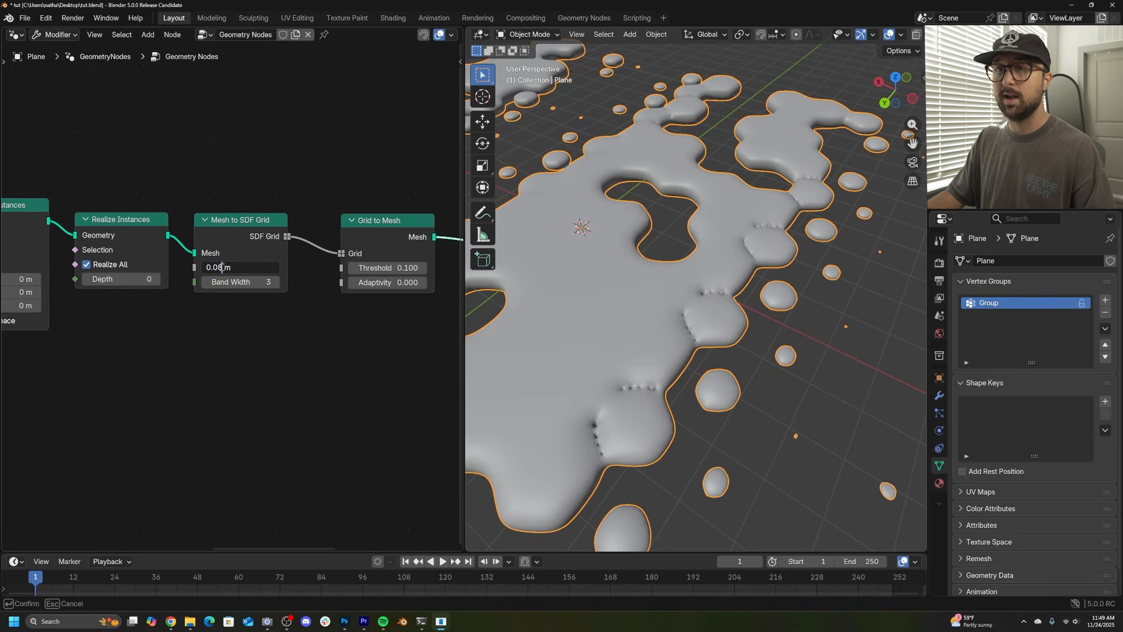
type("4")
key("Return")
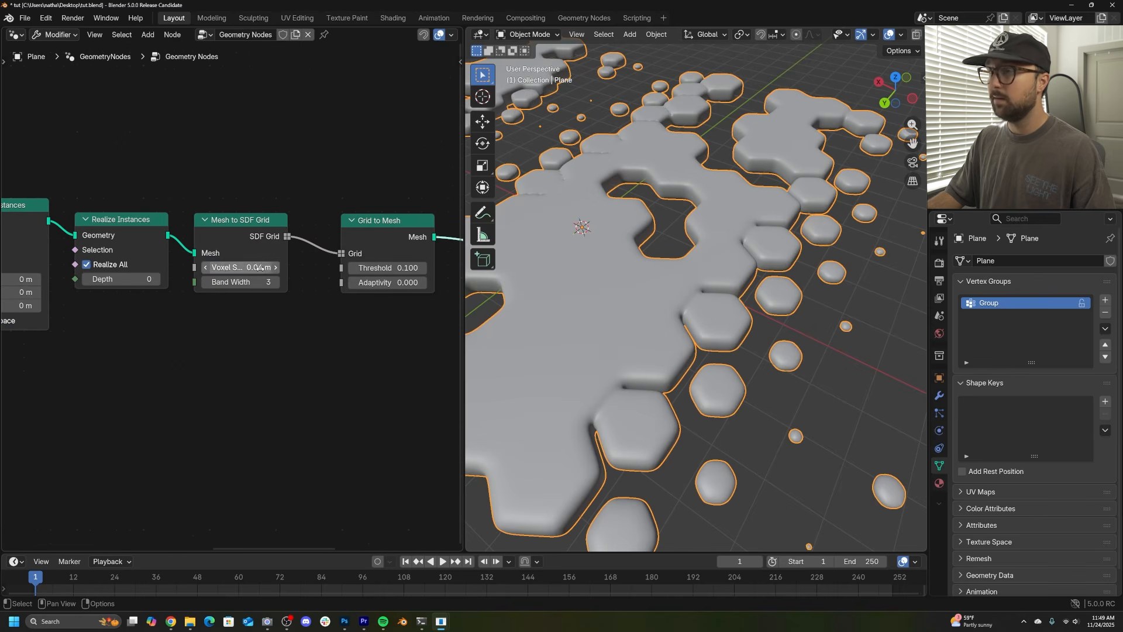
Insert a Set Mesh Normal node between Grid to Mesh and Smooth Geometry, with its mode set to Free.
middle_click_drag(441, 268, 285, 278)
middle_click_drag(394, 288, 264, 291)
mouse_move(723, 231)
middle_mouse_down()
mouse_move(727, 283)
mouse_move(725, 236)
middle_mouse_up()
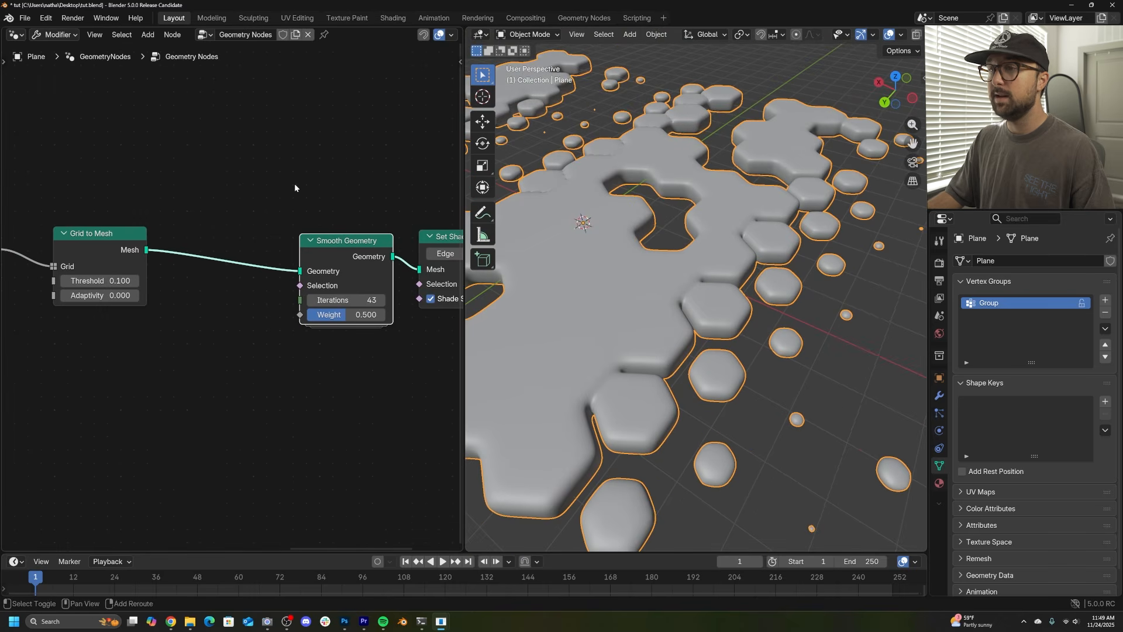
key("shift+a")
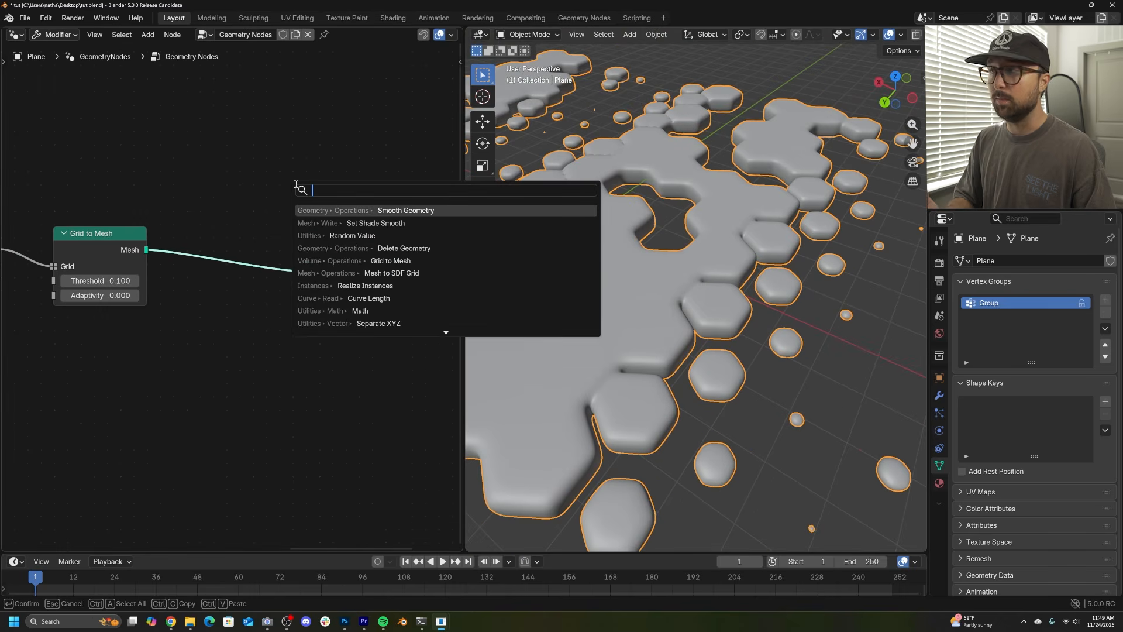
type("set me")
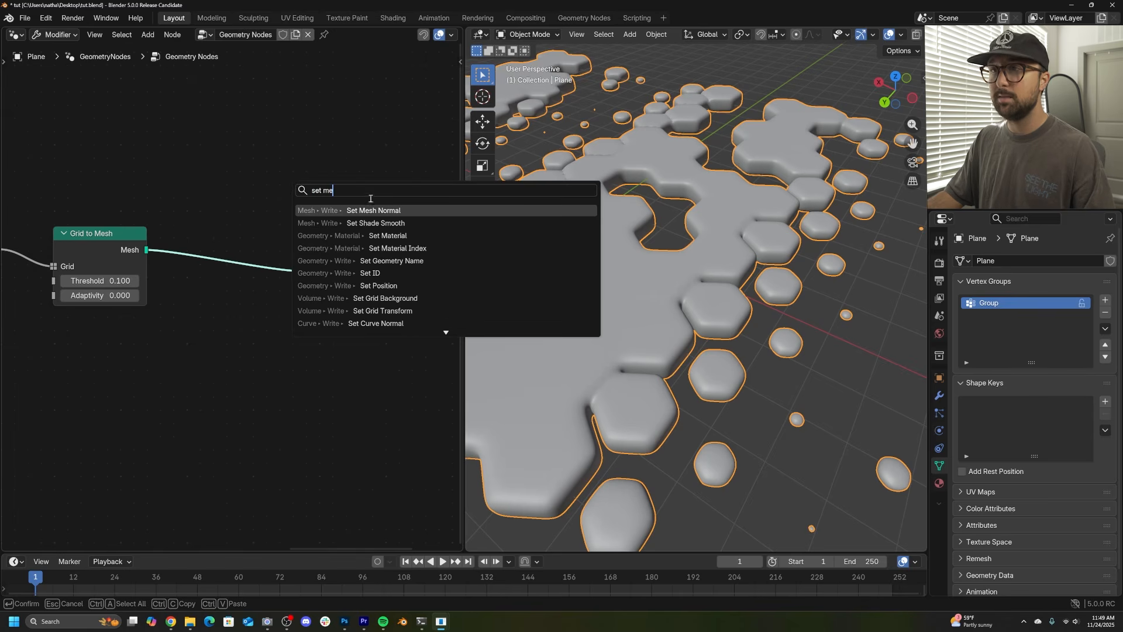
key("Return")
left_click(225, 275)
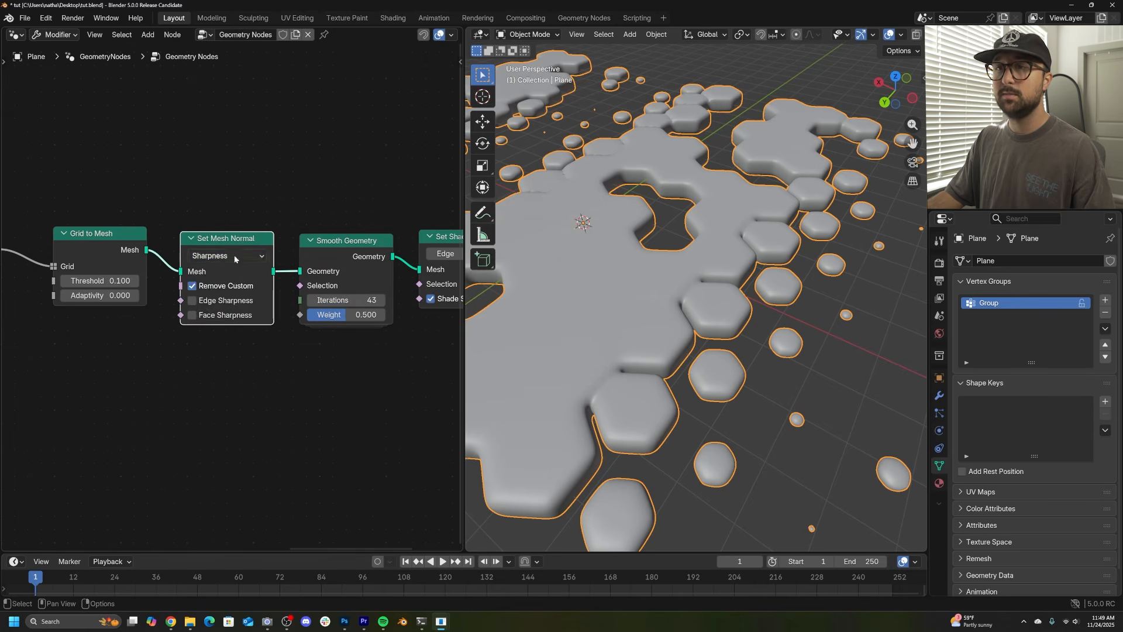
left_click(227, 255)
Add a Normal input node below the Grid to Mesh node.
type("nor")
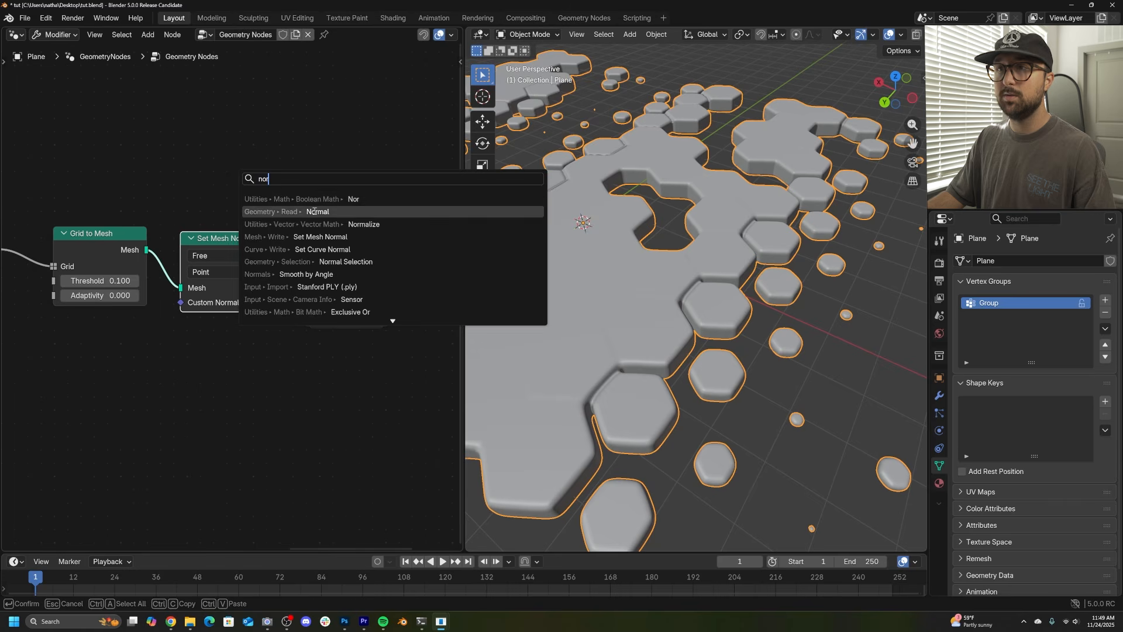
left_click(314, 212)
left_click(64, 388)
Add a Blur Attribute node beside the Normal node and set its data type to Vector.
key("shift+a")
type("blur")
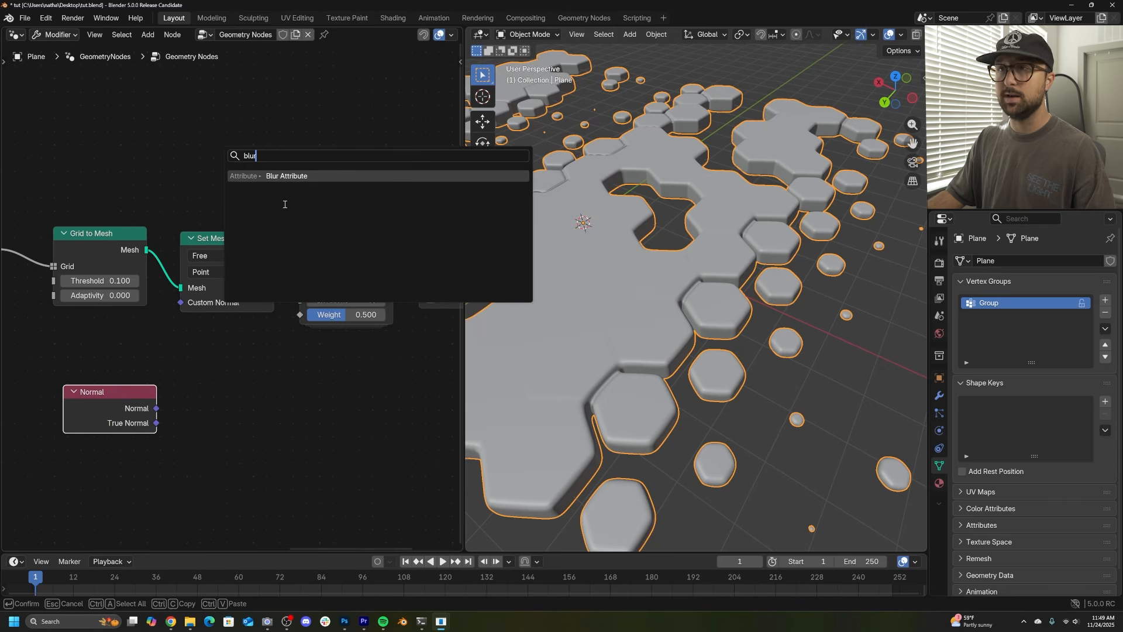
key("Return")
left_click(164, 391)
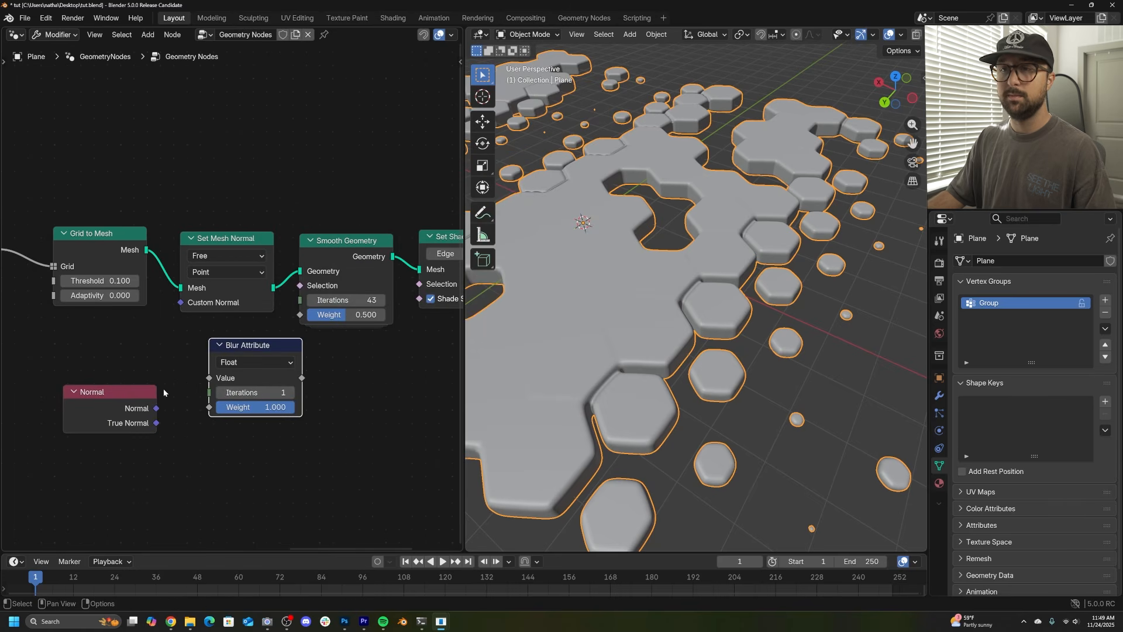
left_click(239, 364)
left_click(234, 423)
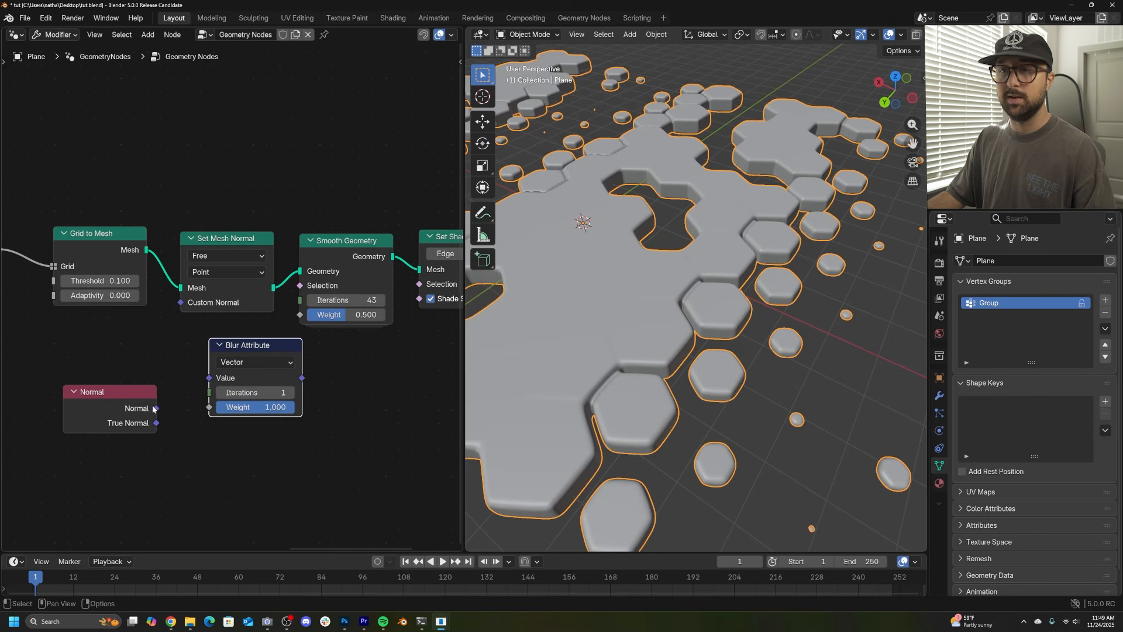
Connect the Normal output to Blur Attribute's Value and the blurred result to Set Mesh Normal's Custom Normal.
left_click_drag(157, 407, 205, 375)
left_click_drag(302, 377, 315, 370)
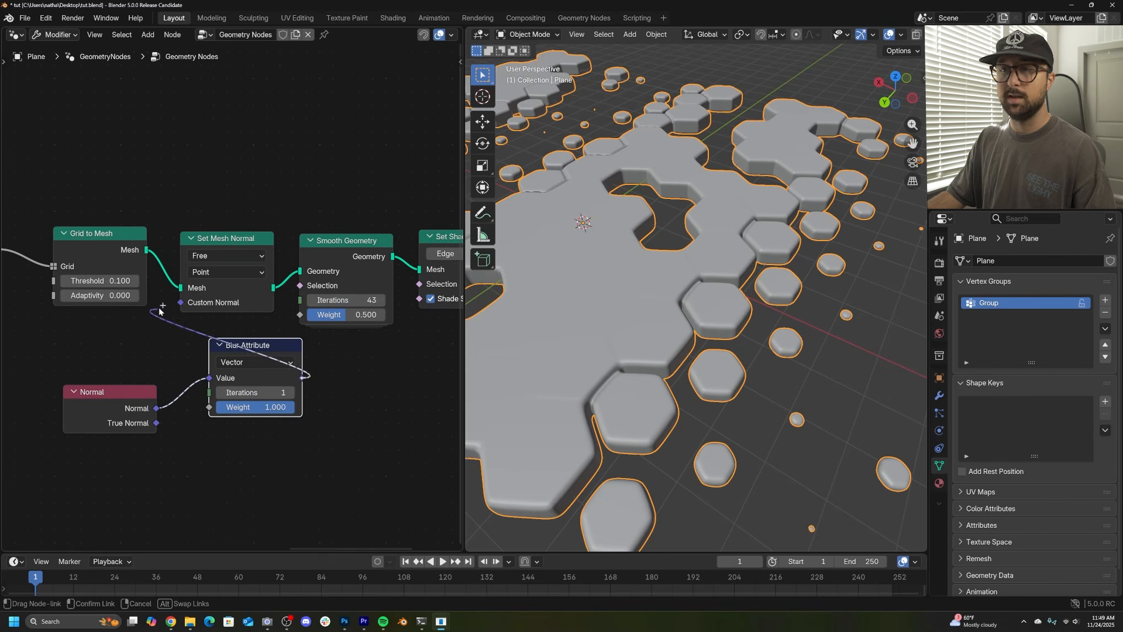
left_click_drag(177, 304, 180, 303)
Set the Blur Attribute node's Iterations to 10 and inspect the shading of the tile edges up close.
left_click(264, 395)
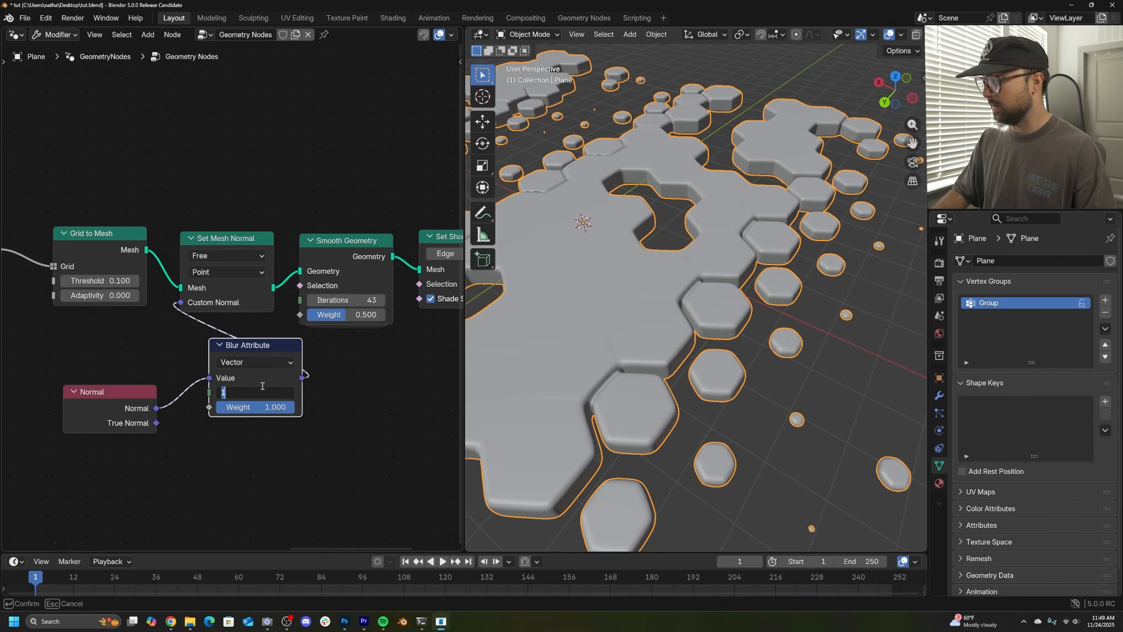
type("10")
key("Return")
middle_click_drag(842, 280, 781, 300)
scroll(595, 275, "down", 3)
scroll(594, 296, "up", 6)
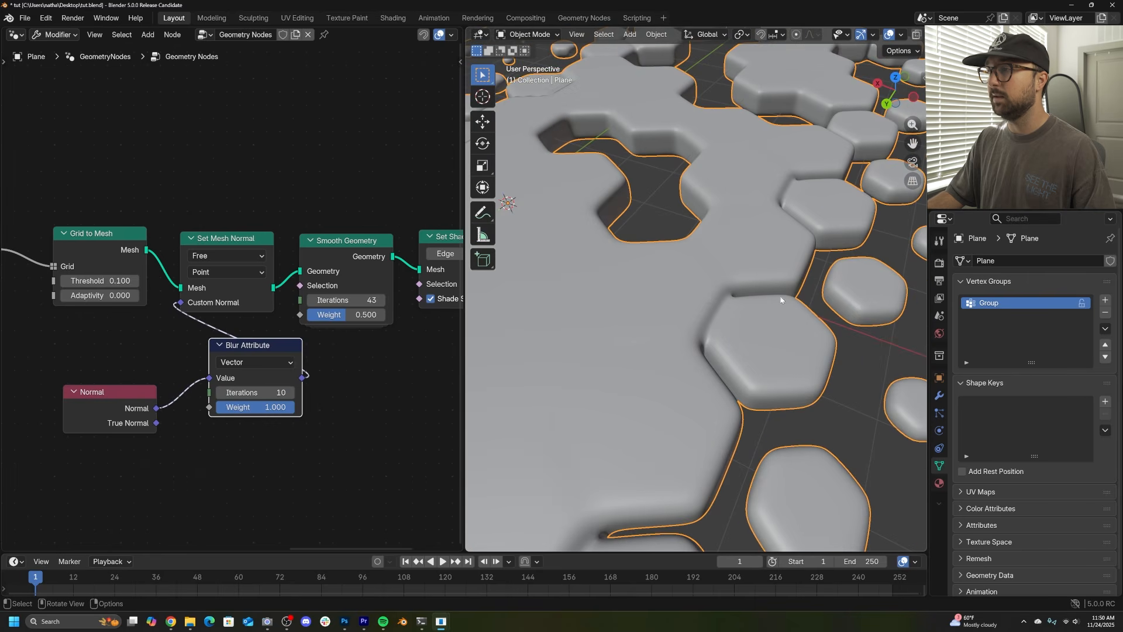
Set the value of the Add node feeding Ping-Pong to 47.280 to shift the scaling bands across the tiles.
scroll(708, 337, "down", 5)
middle_click_drag(261, 328, 414, 286)
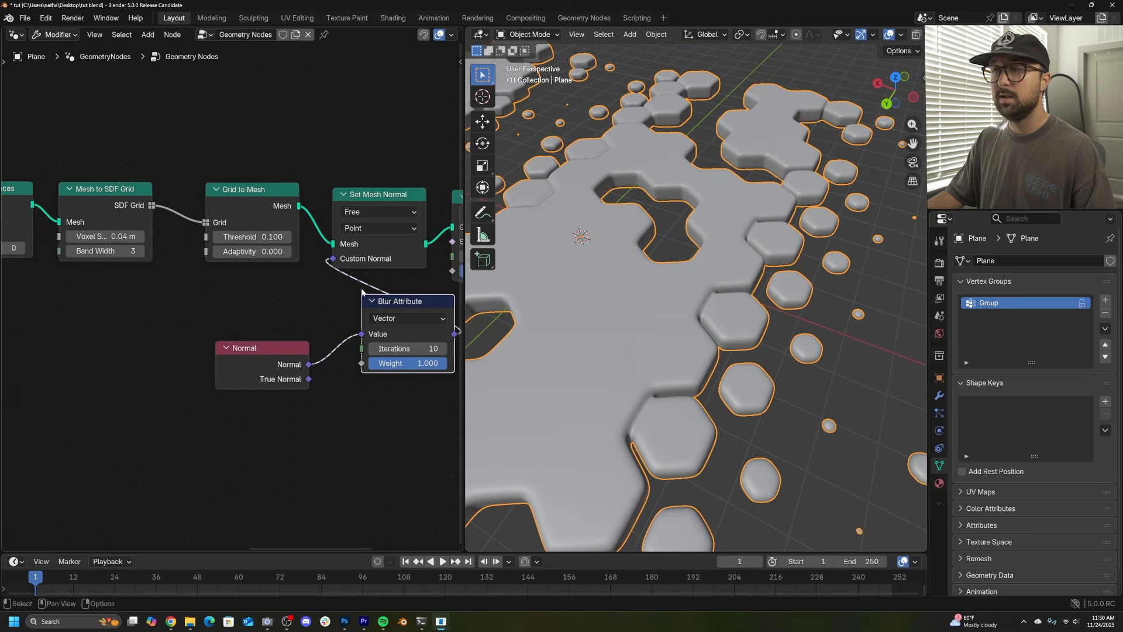
scroll(414, 286, "down", 3)
mouse_move(736, 272)
middle_mouse_down()
mouse_move(727, 337)
mouse_move(740, 286)
middle_mouse_up()
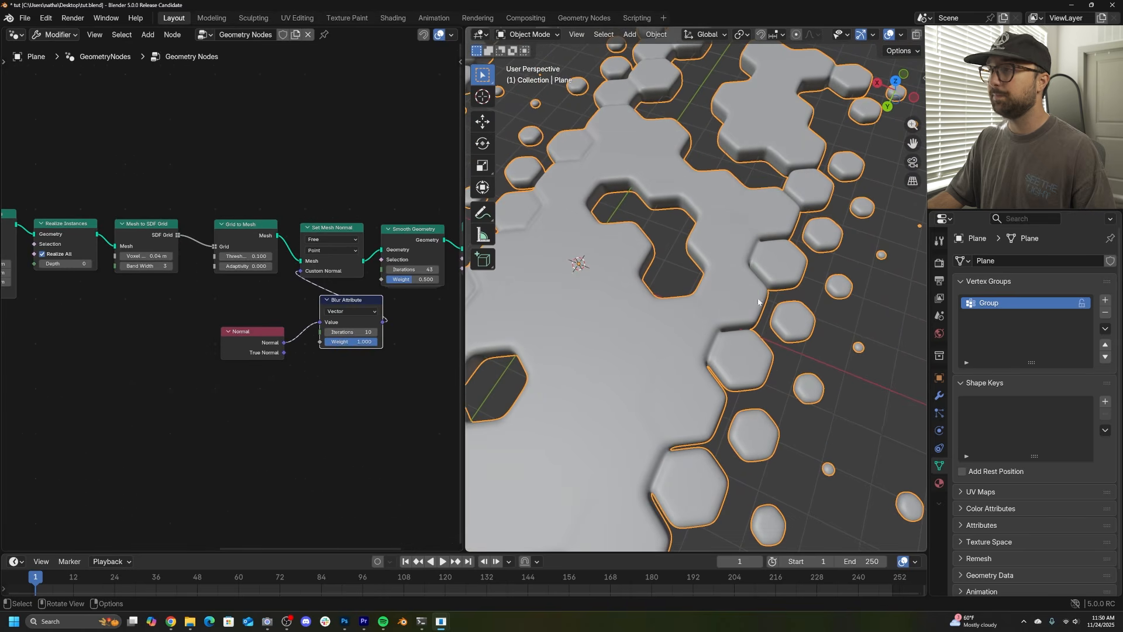
middle_click_drag(182, 330, 615, 302)
scroll(231, 369, "up", 1)
left_click_drag(80, 375, 89, 374)
middle_click_drag(772, 368, 717, 301)
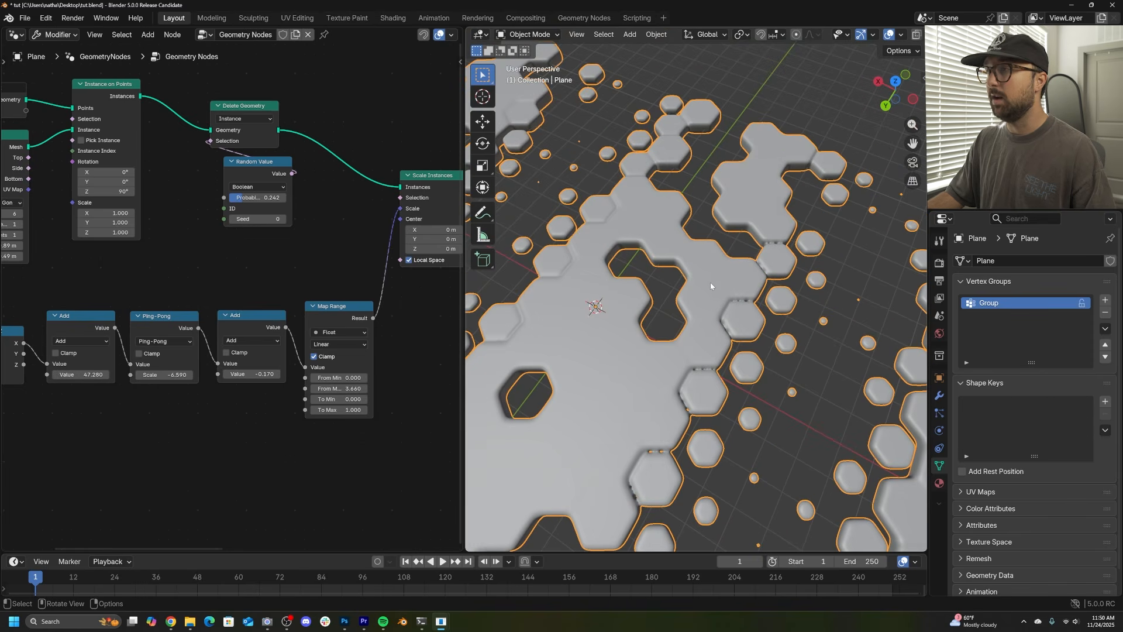
Add a camera and align it to an angled overview of the hexagonal tile bands.
scroll(710, 282, "down", 3)
scroll(710, 283, "up", 4)
mouse_move(710, 283)
middle_mouse_down()
mouse_move(713, 263)
mouse_move(715, 299)
middle_mouse_up()
scroll(708, 267, "down", 3)
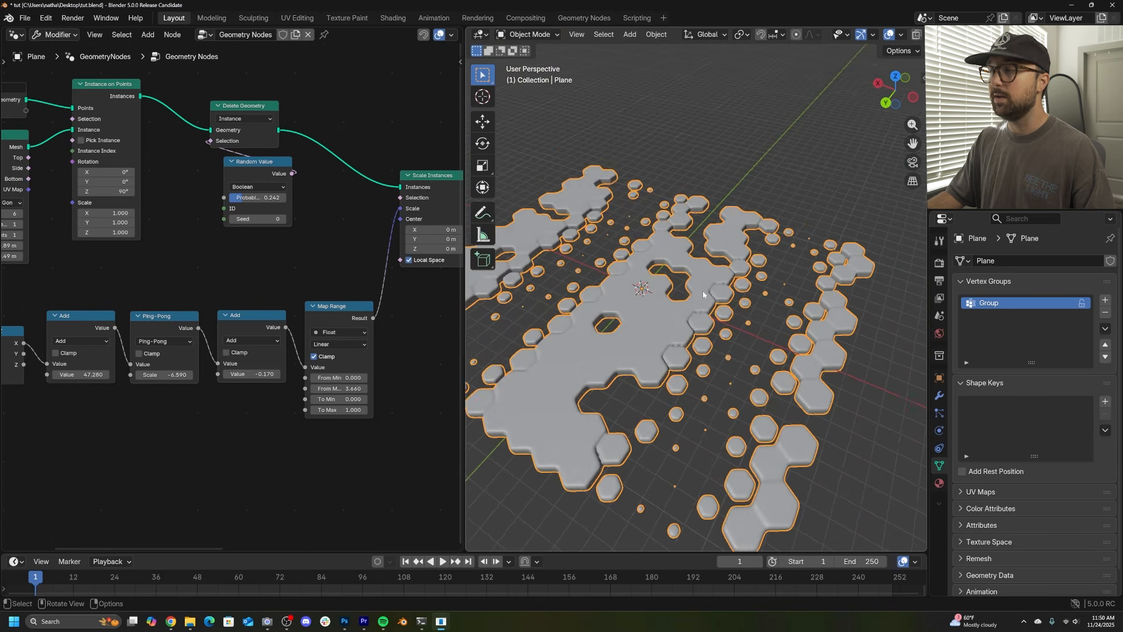
key("shift+a")
left_click(655, 492)
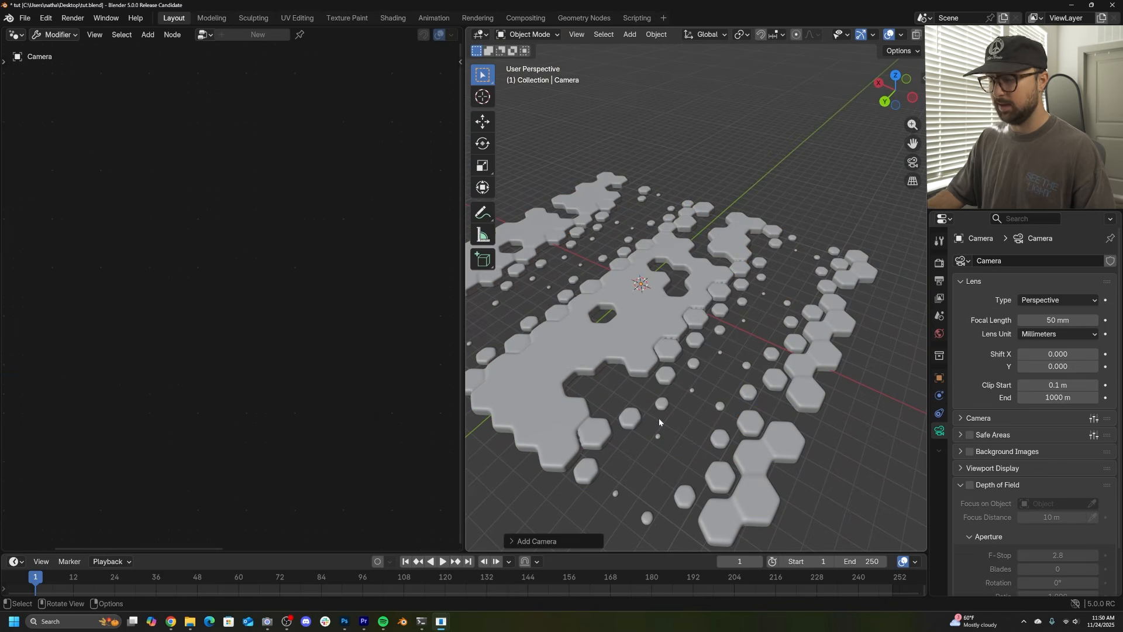
key("ctrl+alt+KP_0")
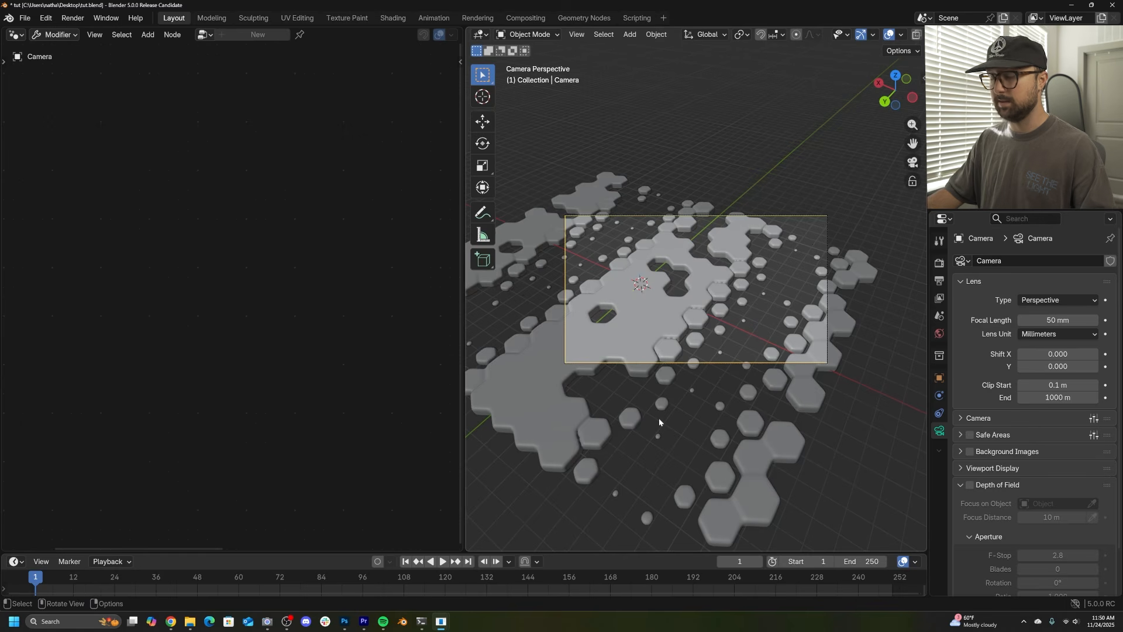
Shift the camera's framing of the tiles and set its lens type to Orthographic.
key("g")
left_click(684, 406)
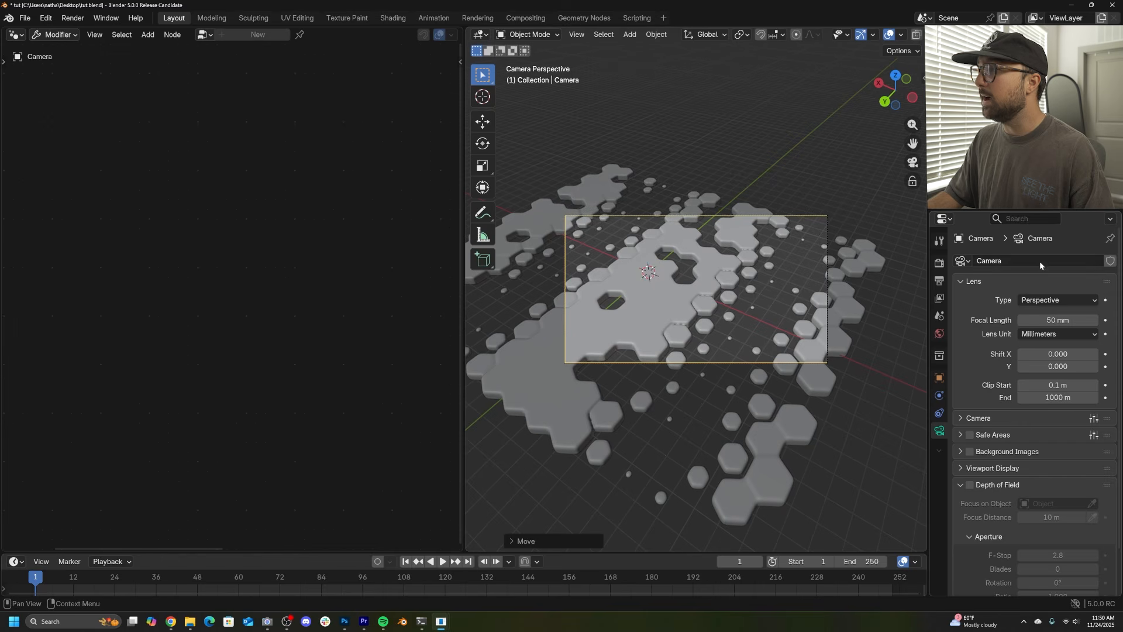
left_click(1049, 301)
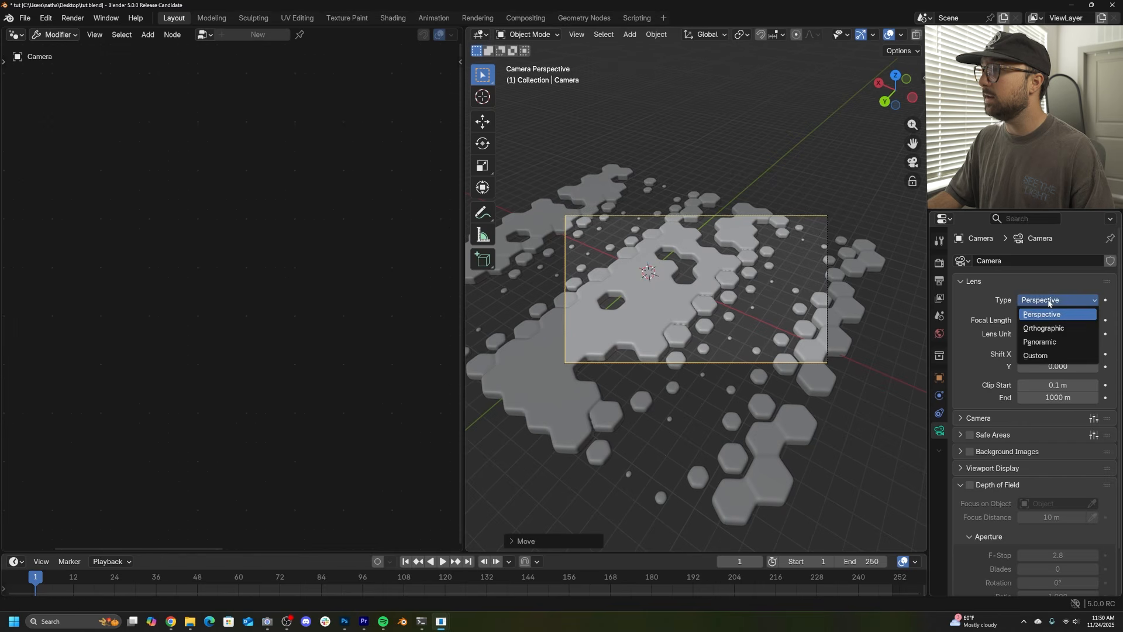
left_click(1043, 328)
Reposition the orthographic camera over the tiles and set its Orthographic Scale to 9.8.
key("g")
left_click(697, 362)
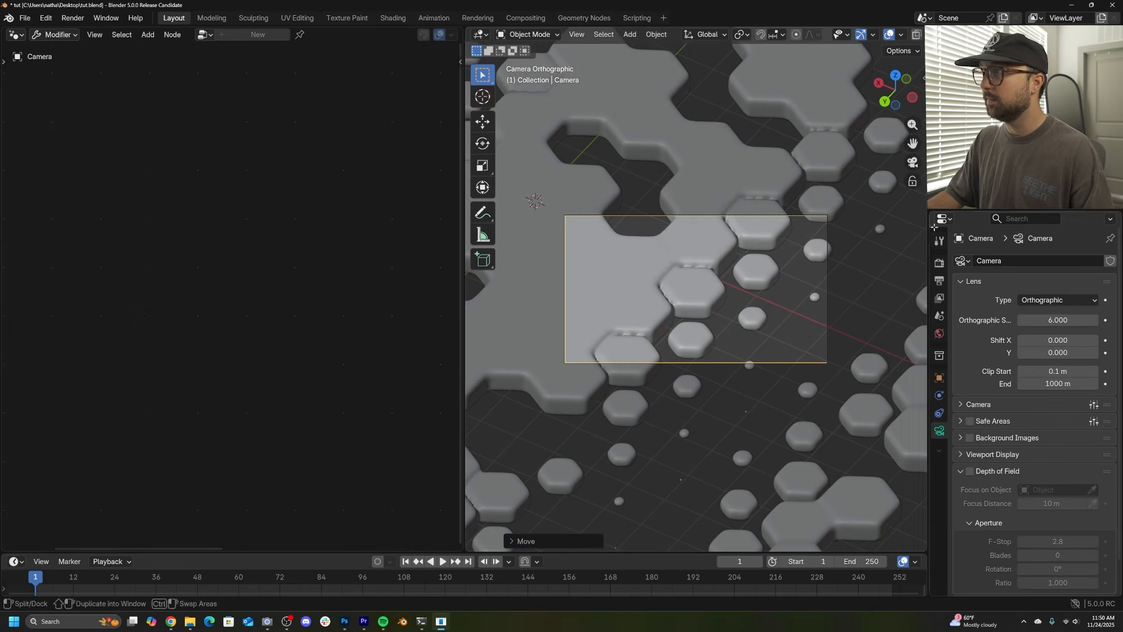
left_click_drag(1070, 320, 1035, 320)
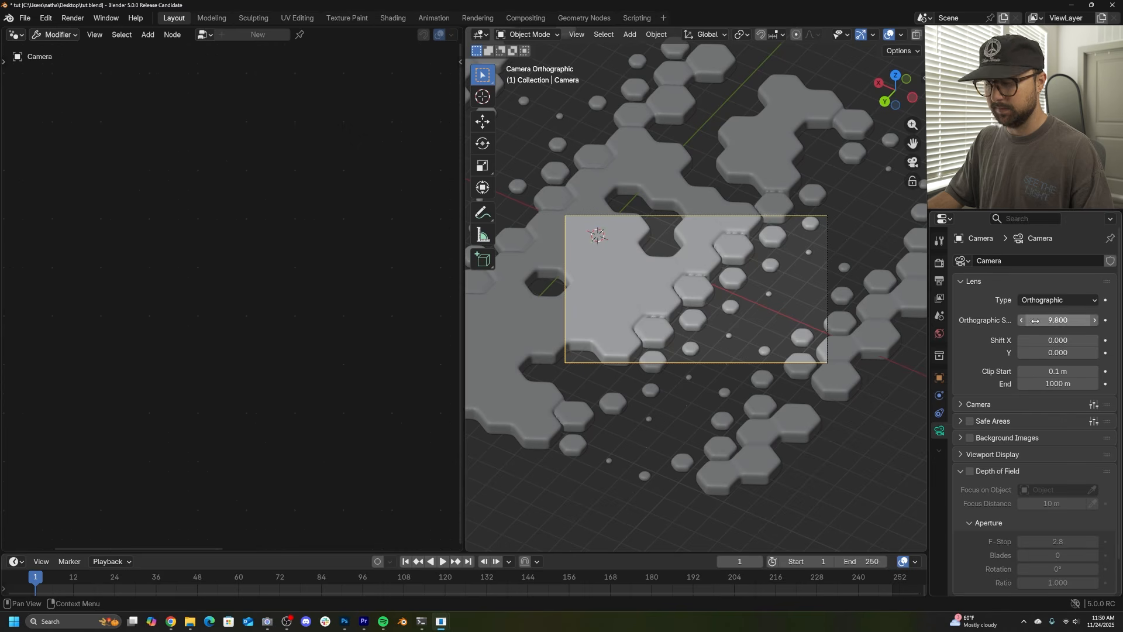
scroll(639, 318, "up", 3)
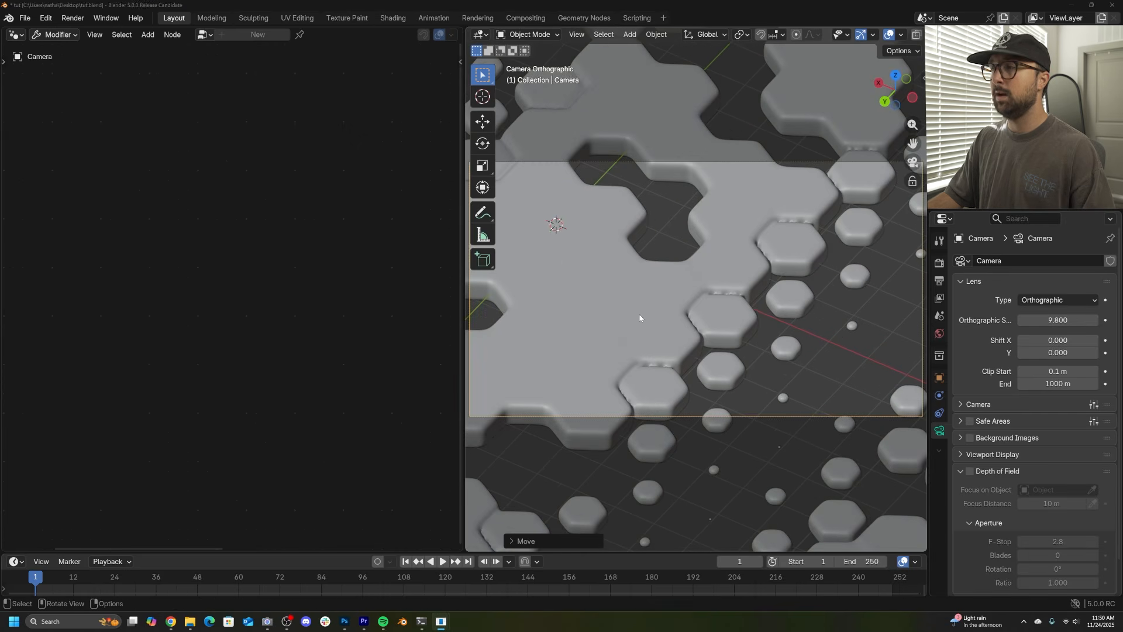
Add a Set Material node between Set Shade Smooth and Group Output in the plane's geometry node tree.
left_click(640, 319)
middle_click_drag(364, 255, 21, 293)
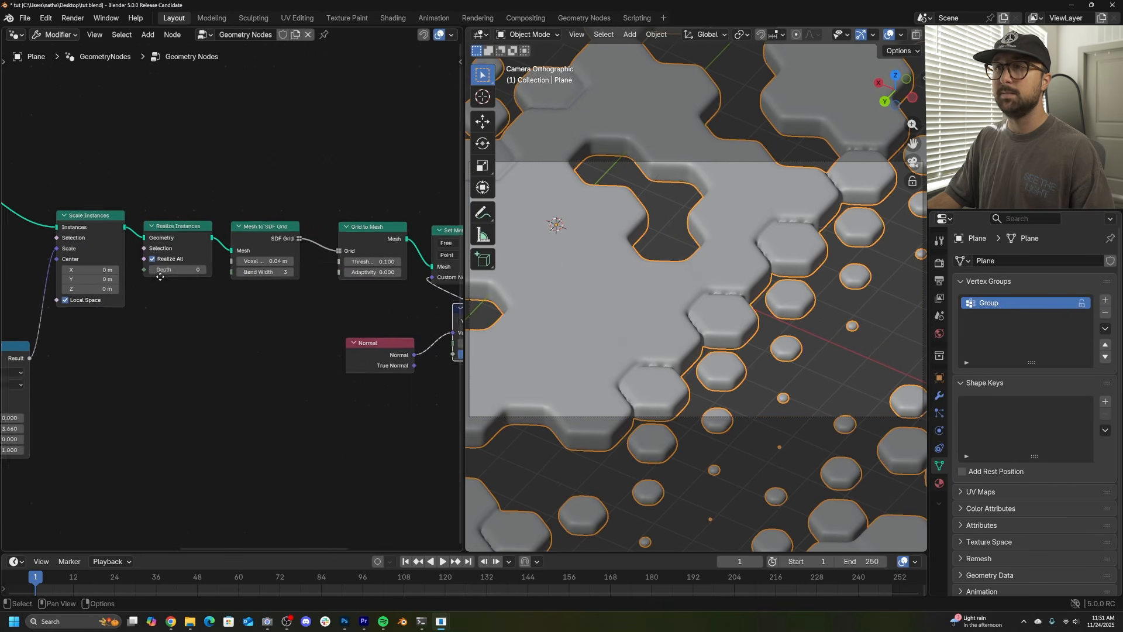
middle_click_drag(414, 261, 104, 269)
middle_click_drag(379, 264, 244, 266)
left_click_drag(279, 258, 362, 263)
key("shift+a")
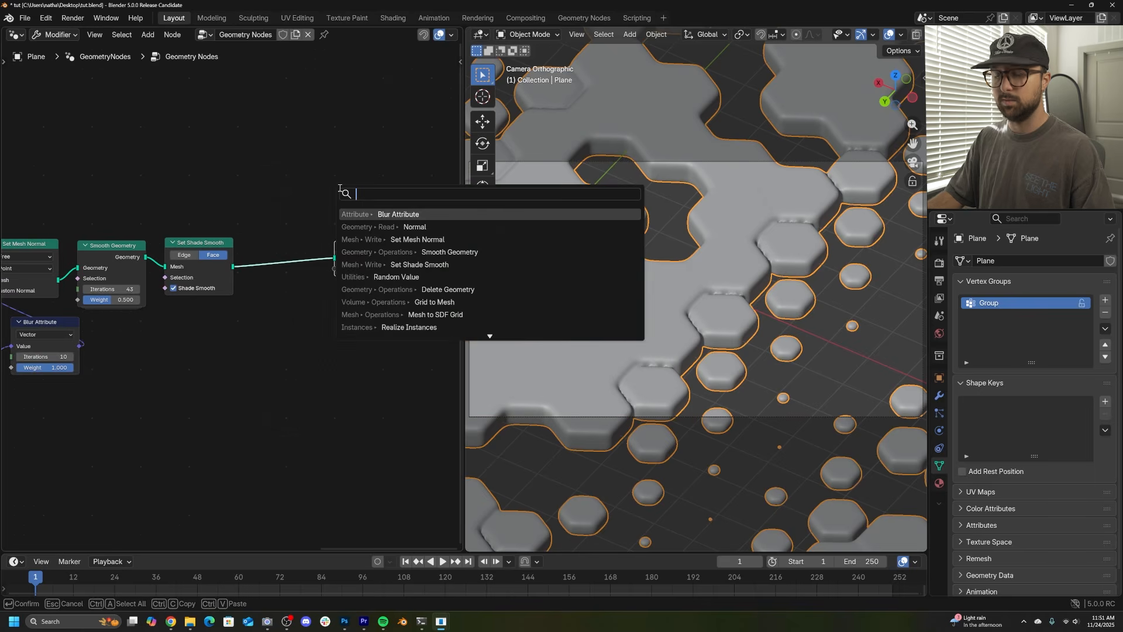
type("set m")
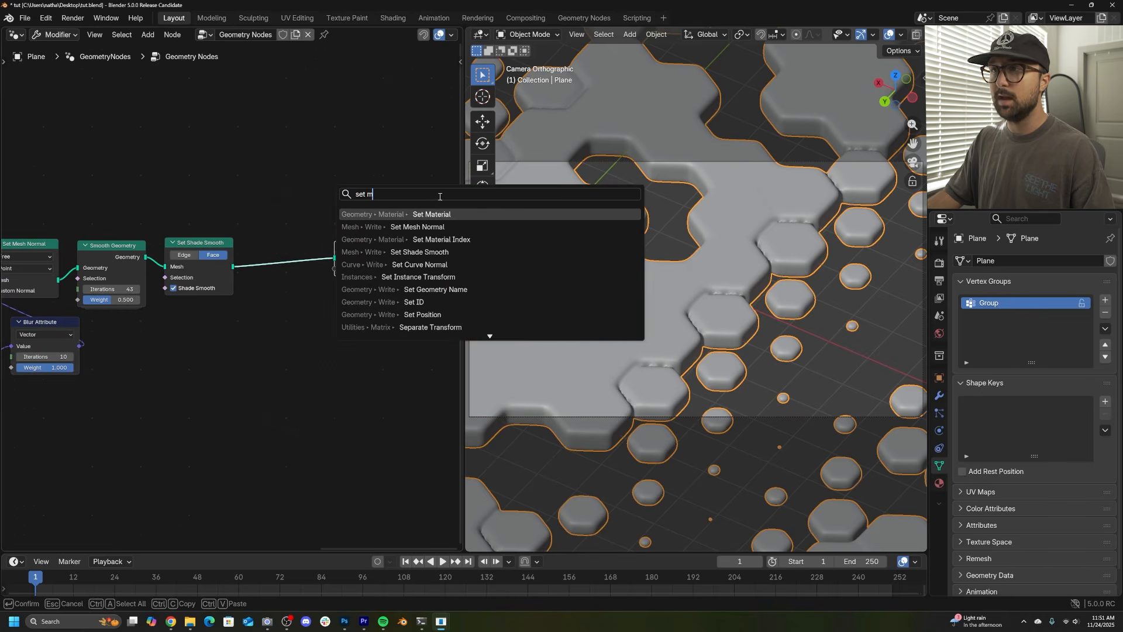
left_click(440, 213)
left_click(271, 251)
Switch the viewport to Rendered shading and turn off Scene Lights and Scene World.
scroll(883, 40, "down", 3)
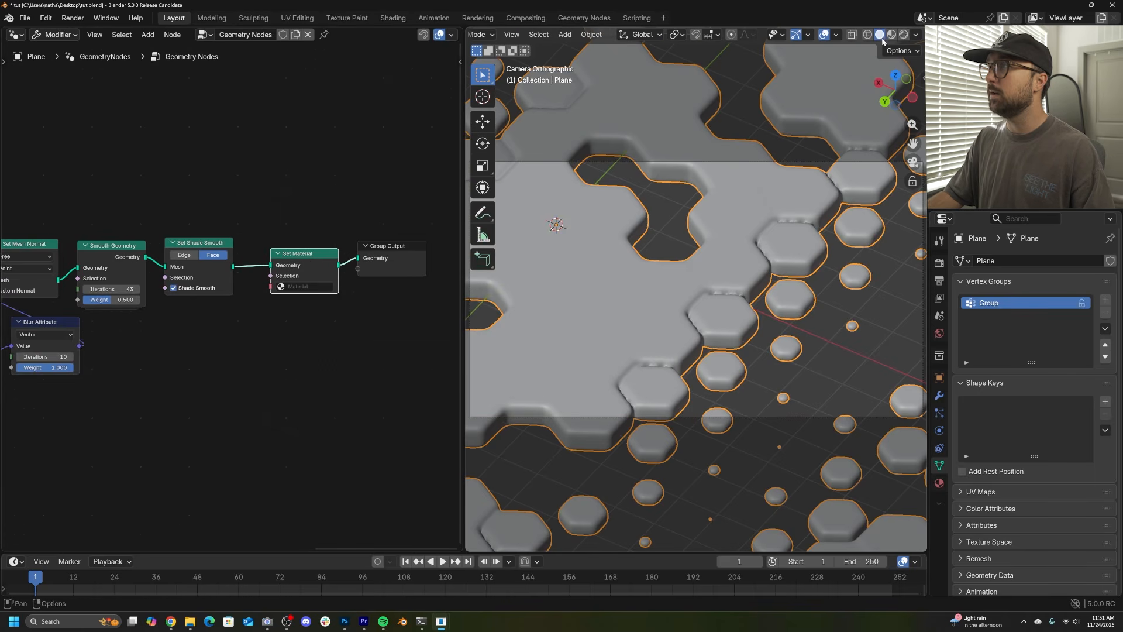
left_click(904, 34)
left_click(916, 34)
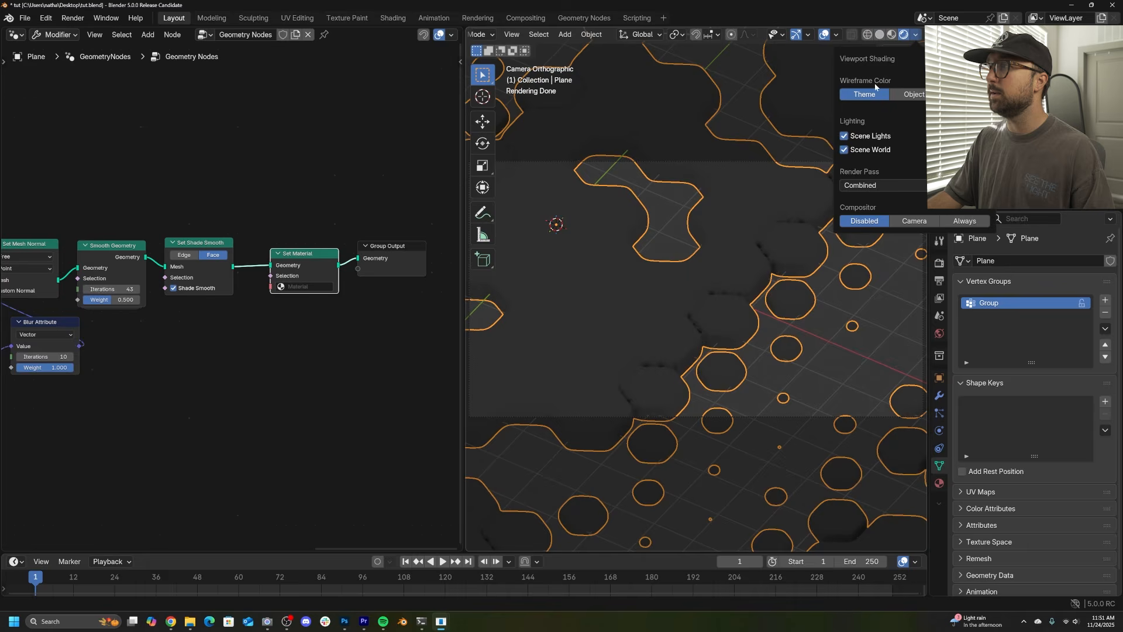
left_click(844, 135)
scroll(713, 272, "up", 3)
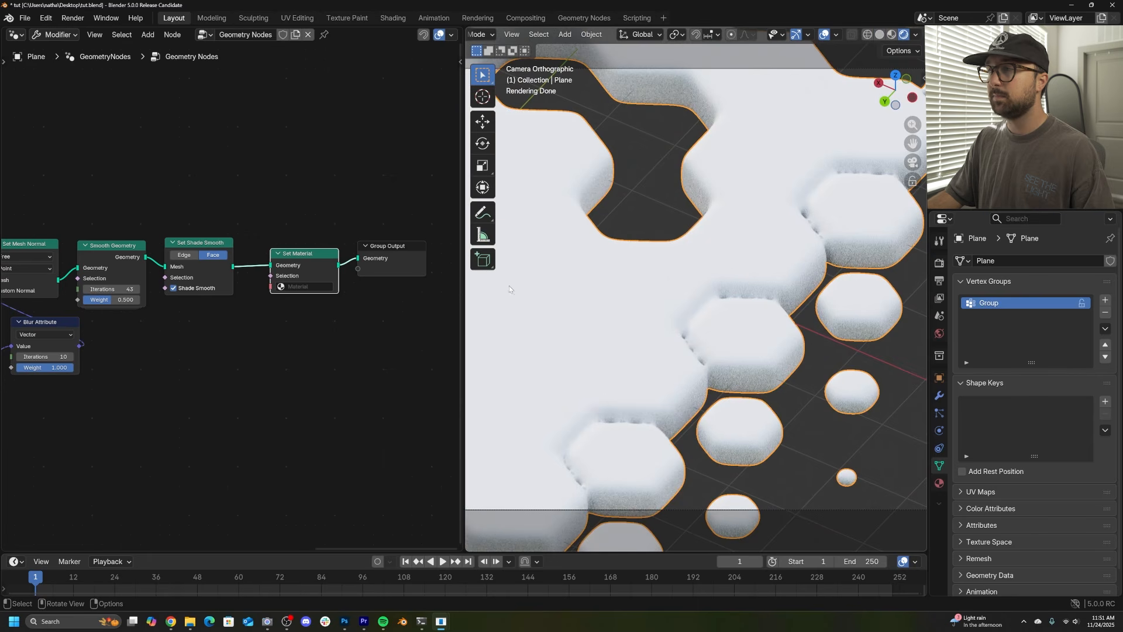
Create a material with Metallic 1.0 and a light grey base color, and assign it in the Set Material node.
left_click(939, 483)
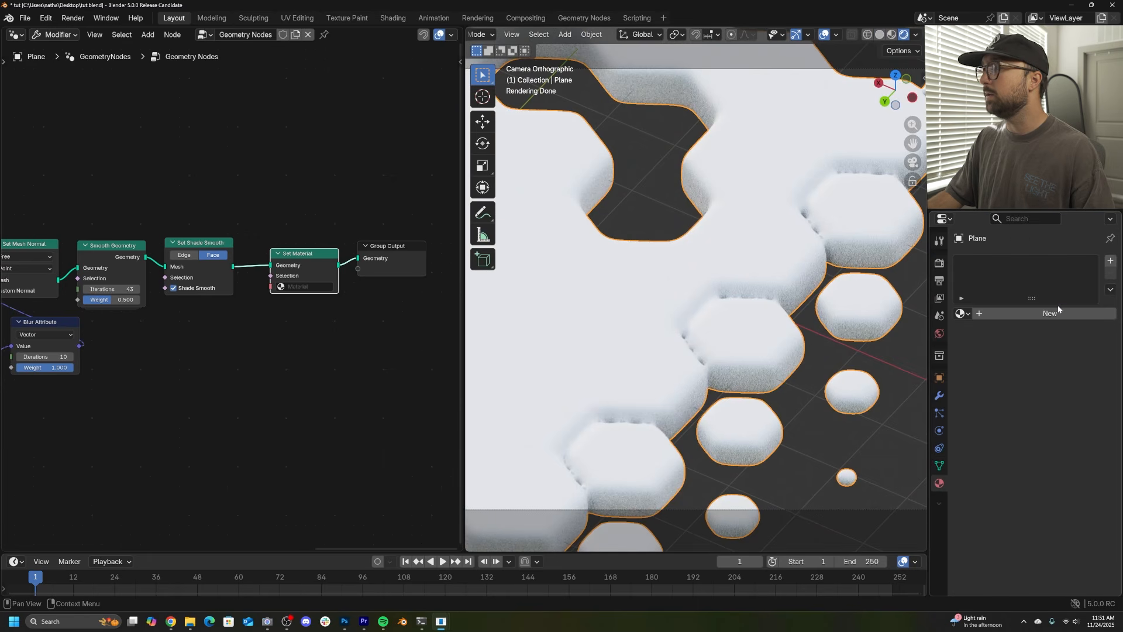
left_click(1050, 313)
left_click_drag(1048, 406, 1097, 406)
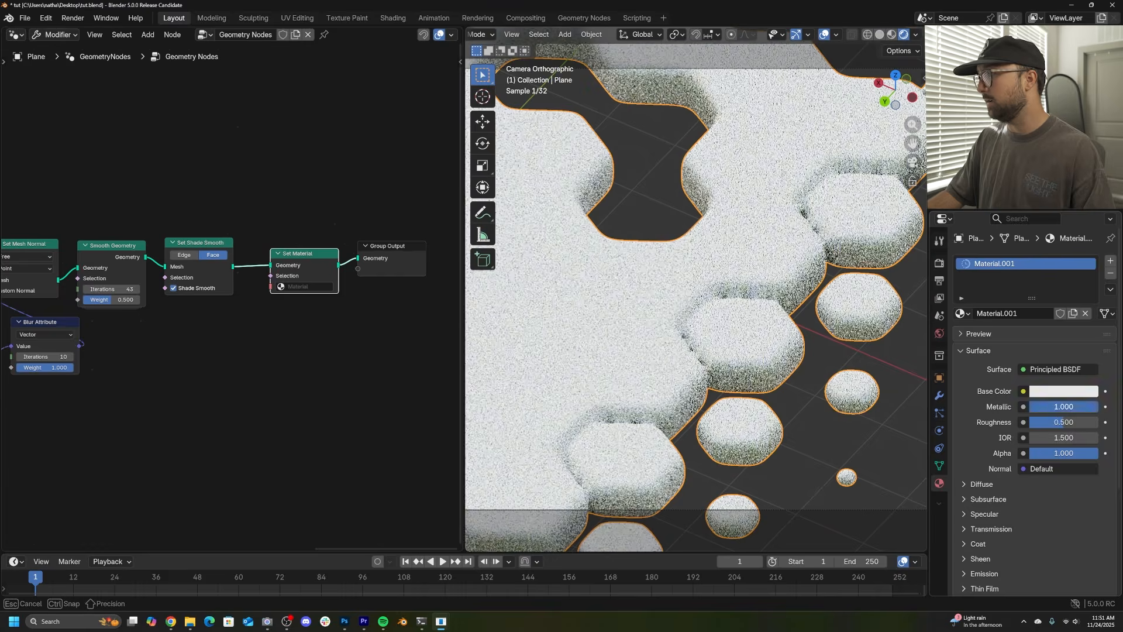
left_click(1087, 391)
left_click_drag(1076, 341, 1055, 341)
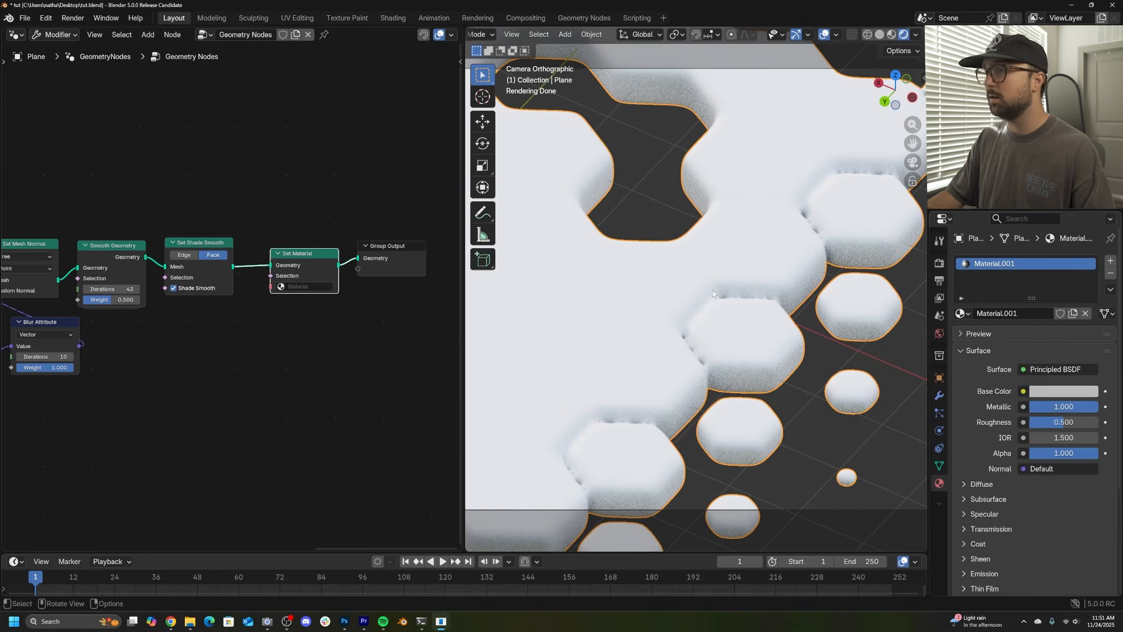
left_click(312, 285)
left_click(301, 314)
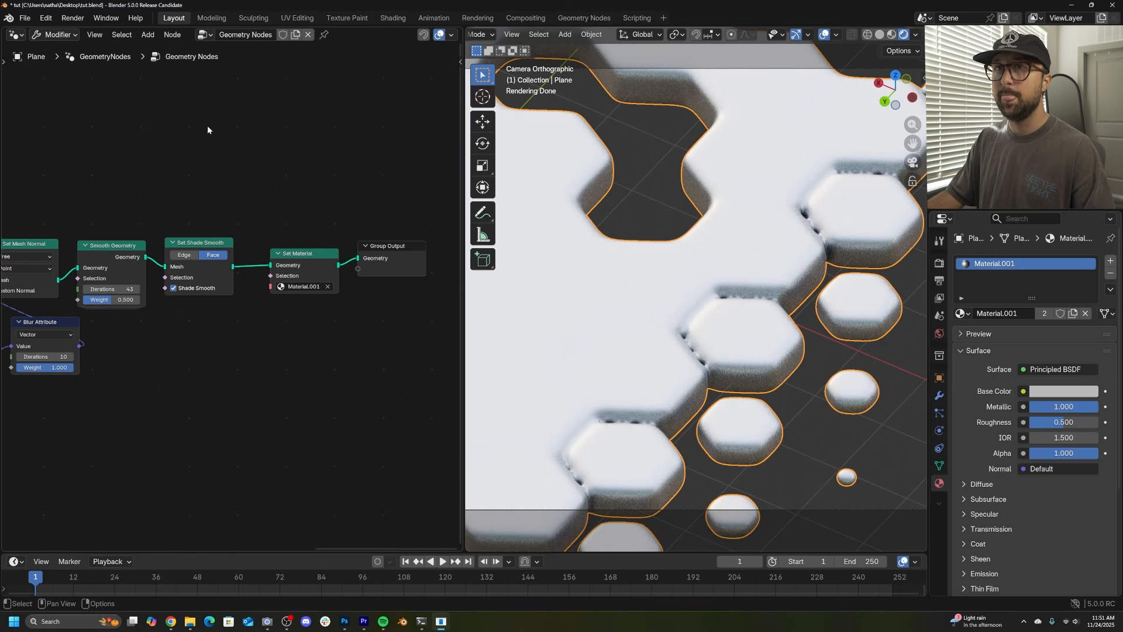
Add a Color Ramp node to the material's shader nodes and connect its Color to the Principled BSDF's Roughness.
left_click(16, 35)
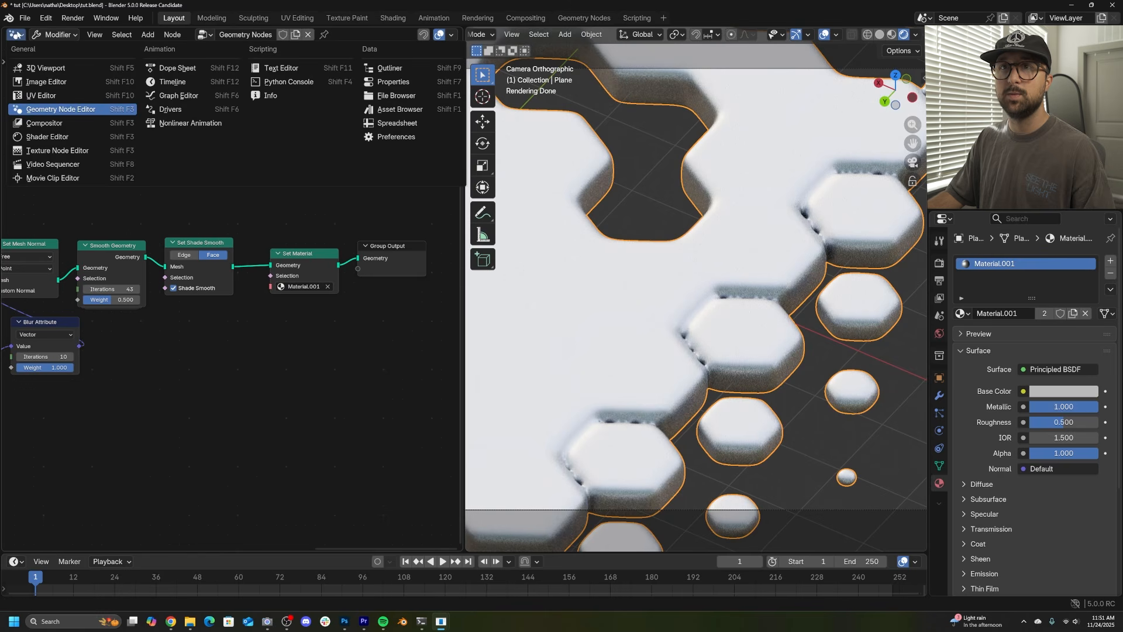
left_click(52, 139)
scroll(374, 275, "down", 1)
middle_click_drag(374, 275, 484, 270)
key("shift+a")
left_click(121, 174)
type("col")
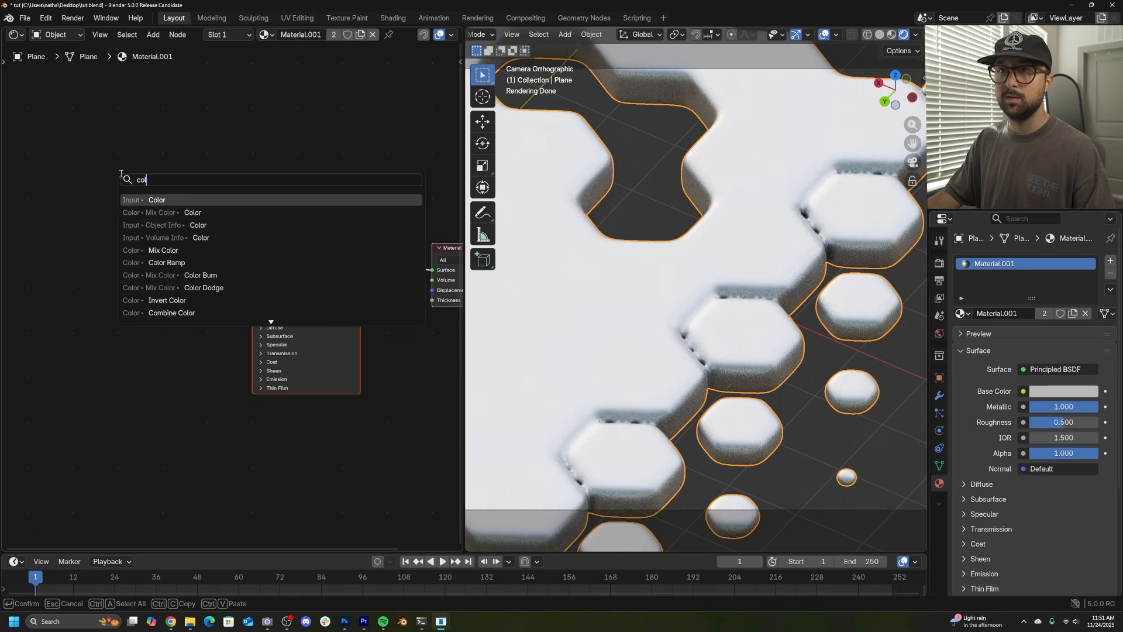
left_click(166, 262)
left_click(202, 304)
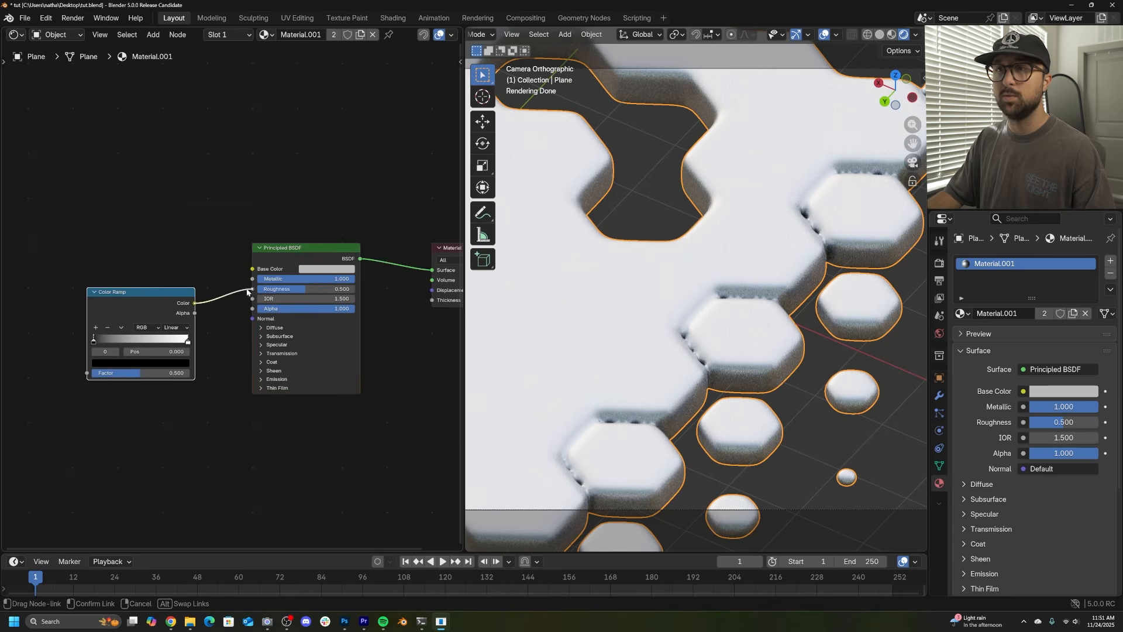
left_click_drag(247, 292, 253, 289)
Add a Noise Texture node in front of the Color Ramp.
middle_click_drag(118, 268, 258, 245)
key("shift+a")
left_click(269, 185)
type("no")
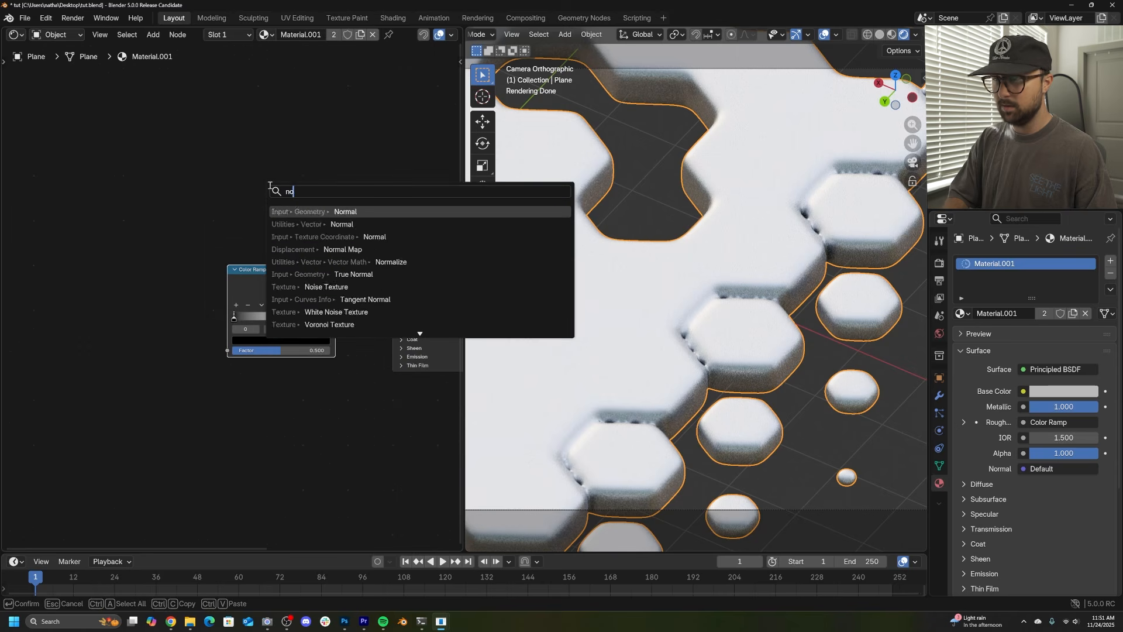
type("i")
left_click(318, 212)
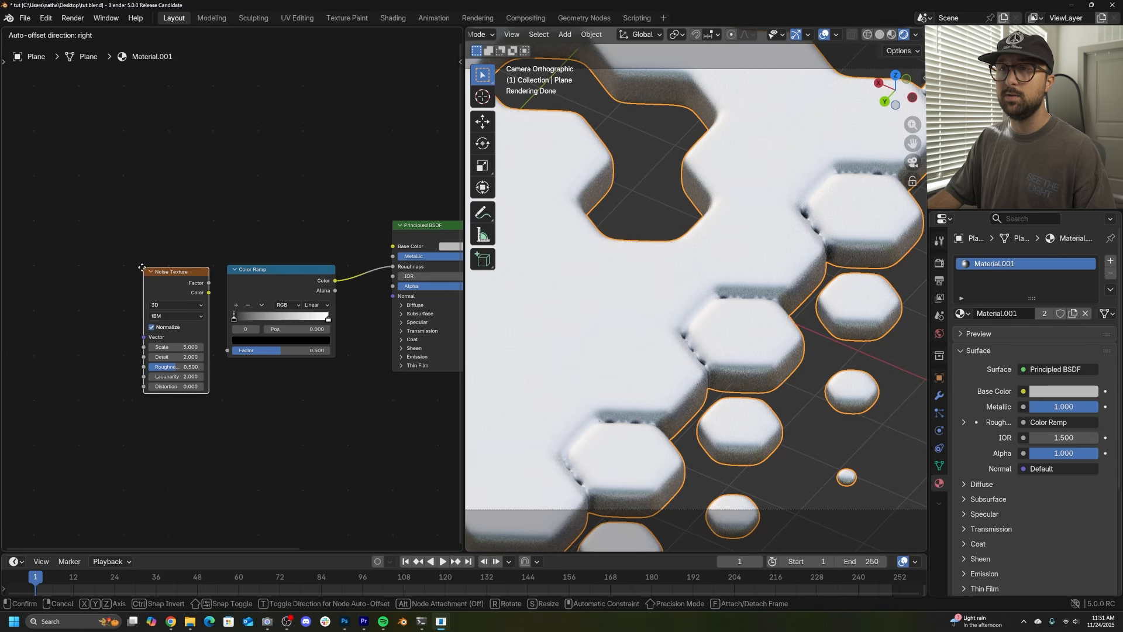
left_click(136, 270)
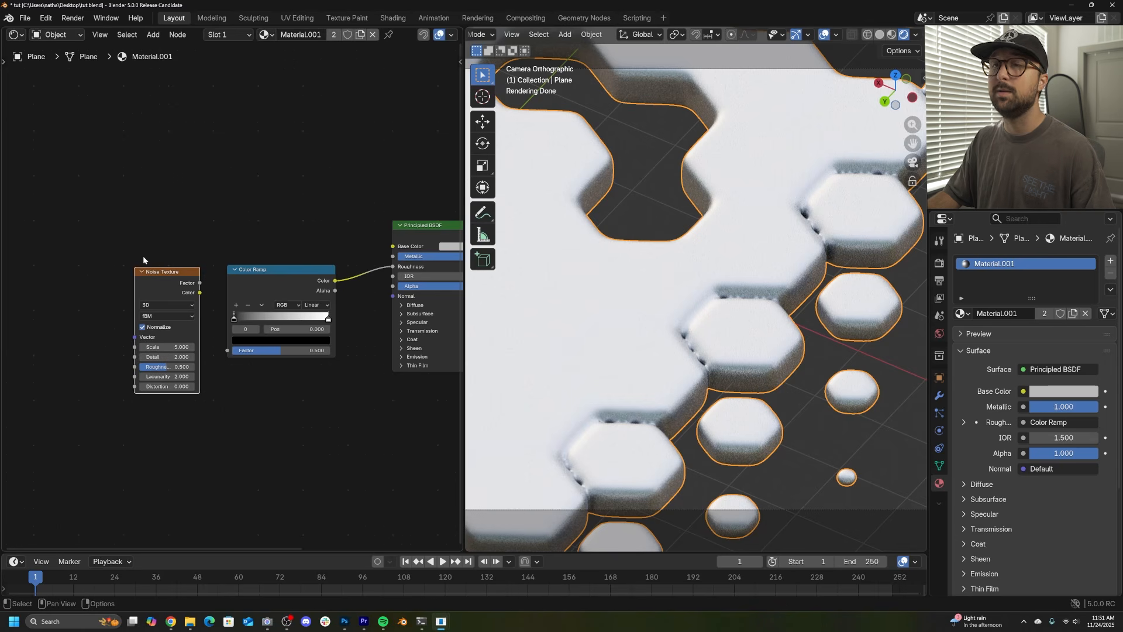
Add Mapping and Texture Coordinate nodes to the Noise Texture and feed the Object coordinates into Mapping's Vector.
middle_click_drag(143, 260, 213, 274)
key("ctrl+t")
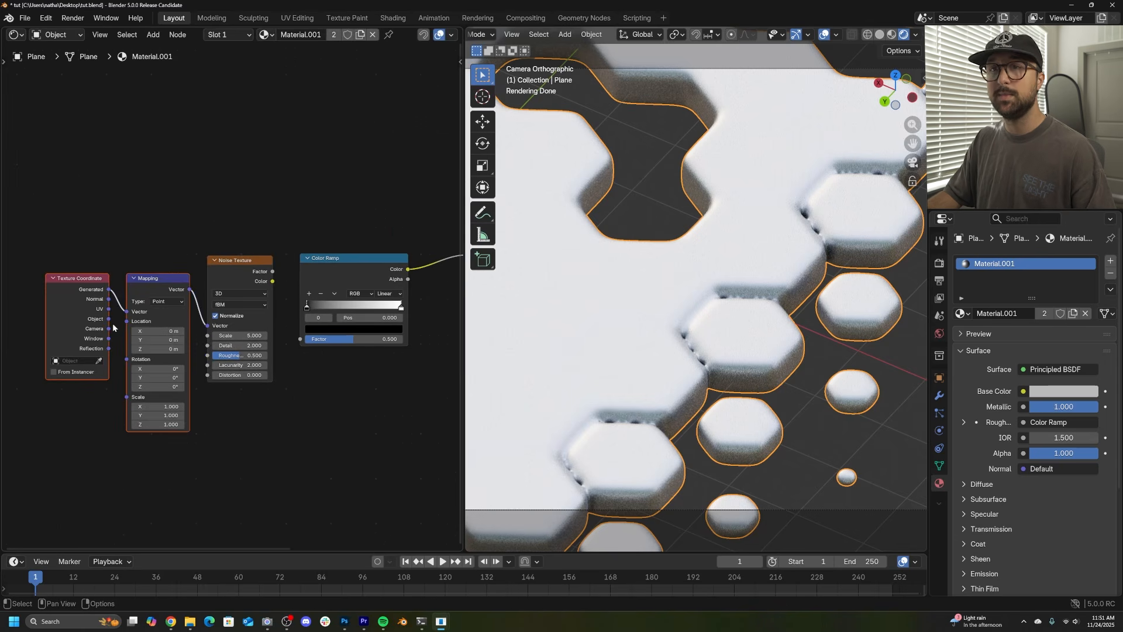
scroll(135, 261, "up", 2)
left_click_drag(136, 273, 132, 254)
left_click(199, 236)
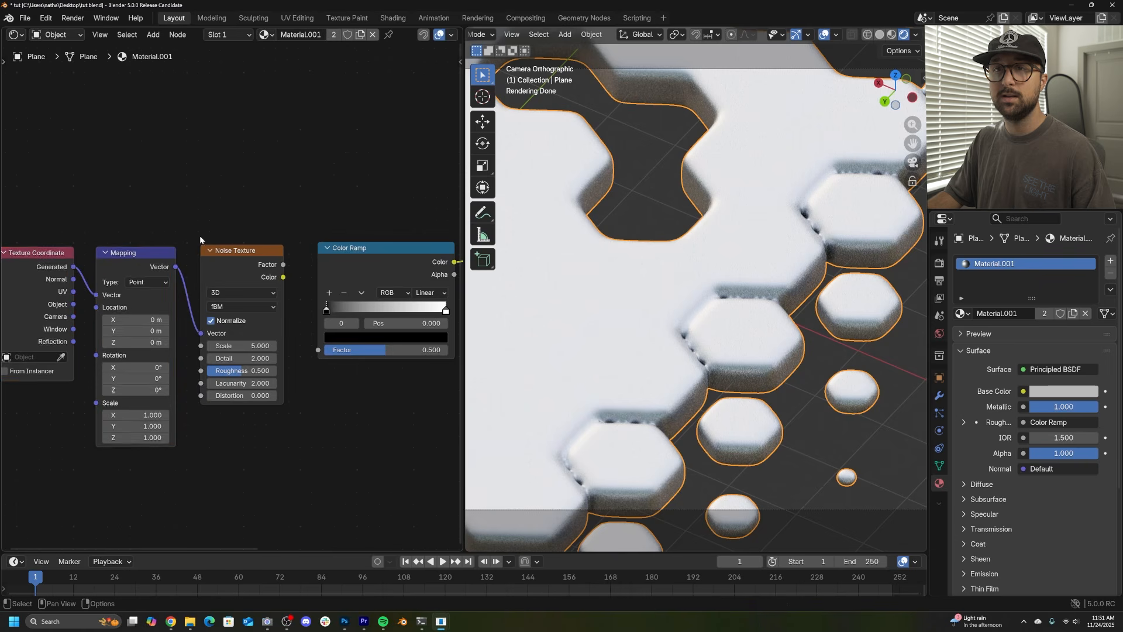
middle_click_drag(199, 236, 208, 234)
left_click(34, 262)
left_click_drag(82, 303, 97, 298)
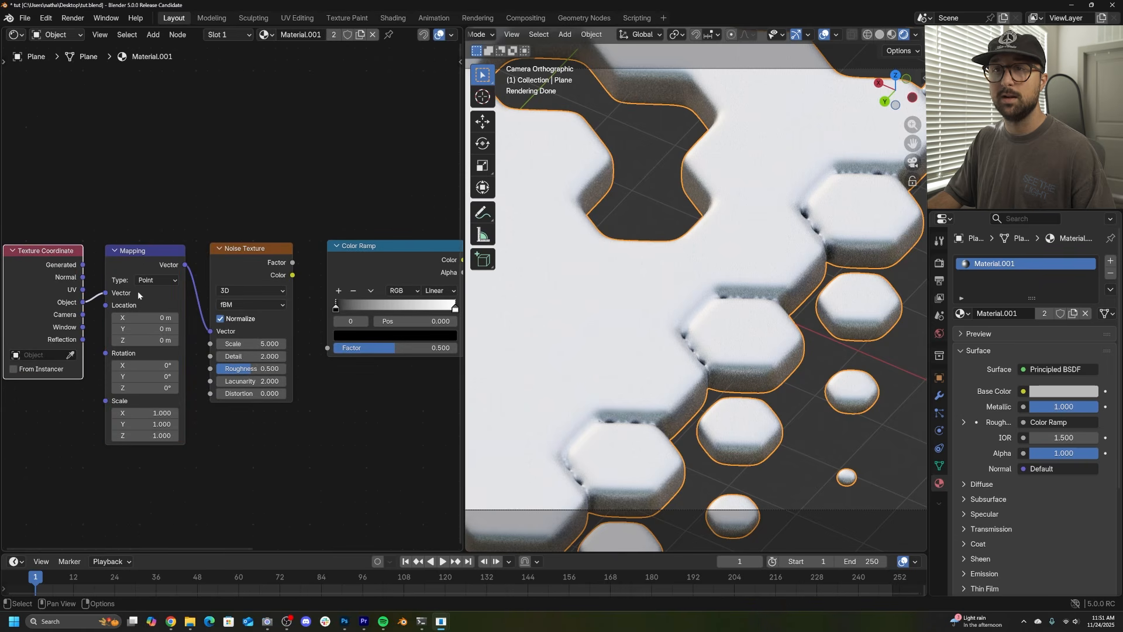
Connect the Noise Texture's Color to the Color Ramp's Factor and set the noise Detail to 12 and Roughness to 0.837.
middle_click_drag(398, 303, 250, 309)
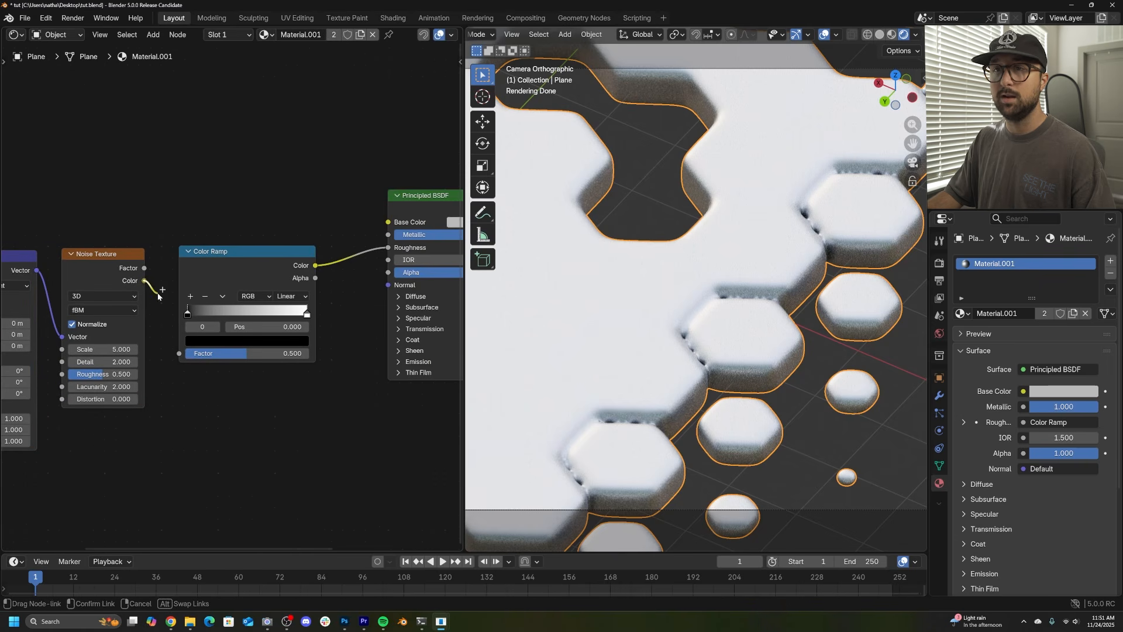
left_click_drag(183, 348, 180, 353)
middle_click_drag(180, 353, 243, 289)
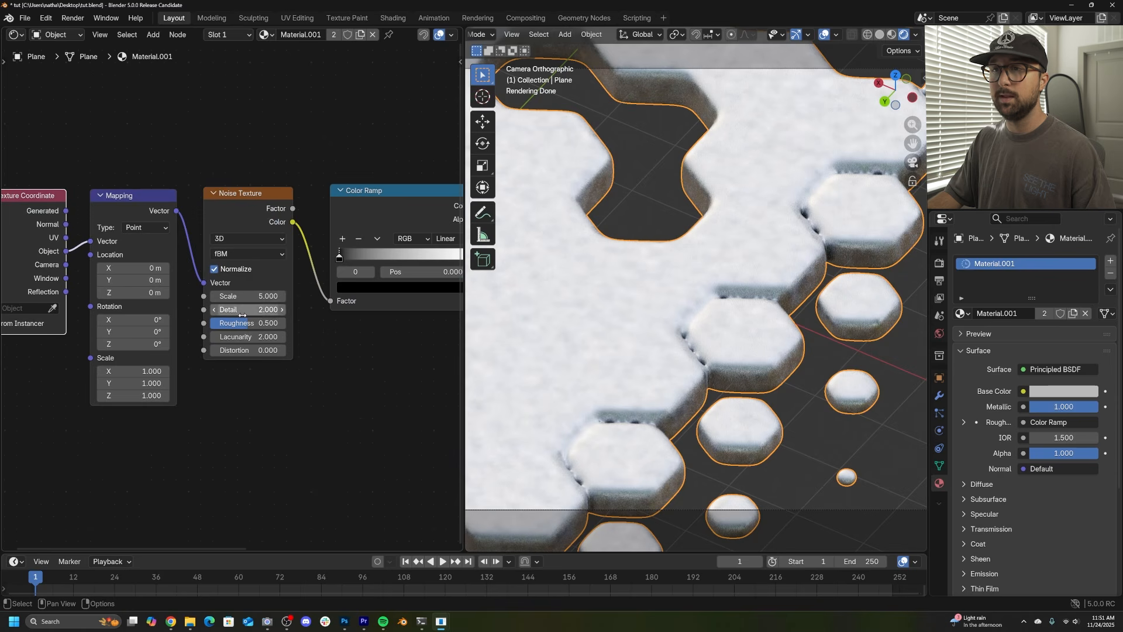
left_click(255, 310)
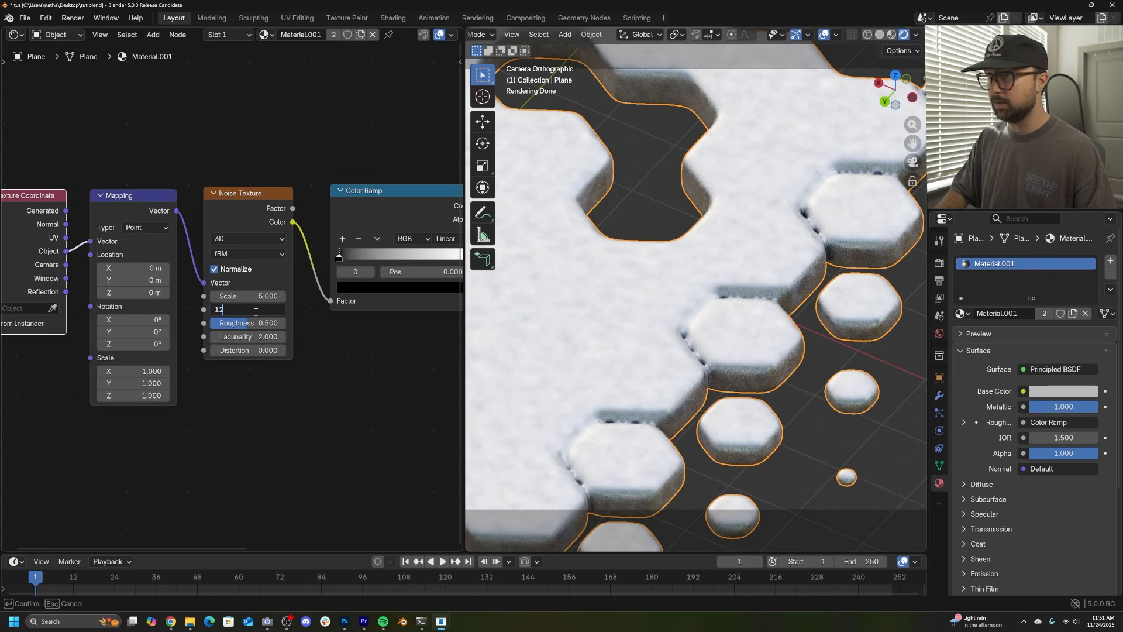
type("12")
key("Return")
left_click_drag(255, 323, 286, 323)
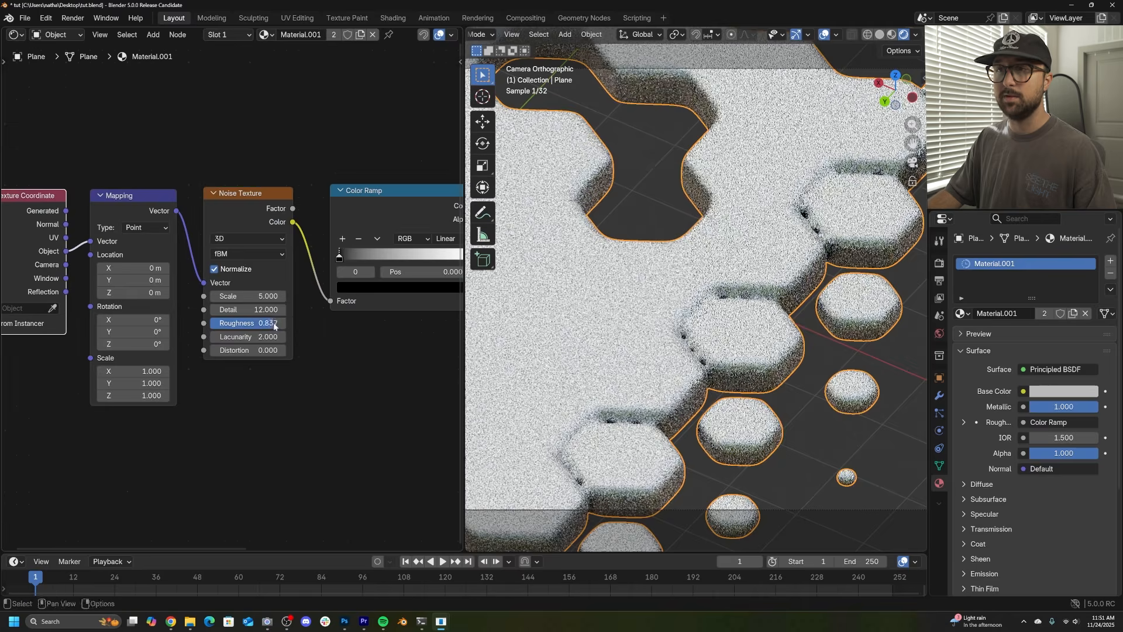
Duplicate the Noise Texture node and insert the copy between the Mapping node and the original Noise Texture.
left_click(249, 209)
key("shift+d")
left_click(243, 186)
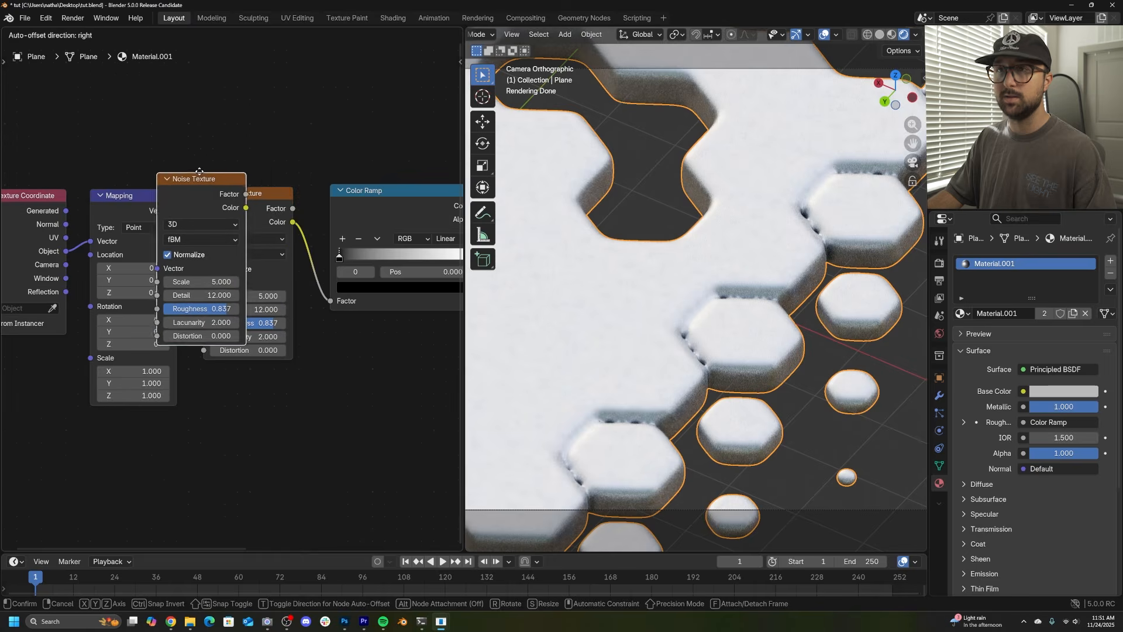
middle_click_drag(455, 296, 286, 303)
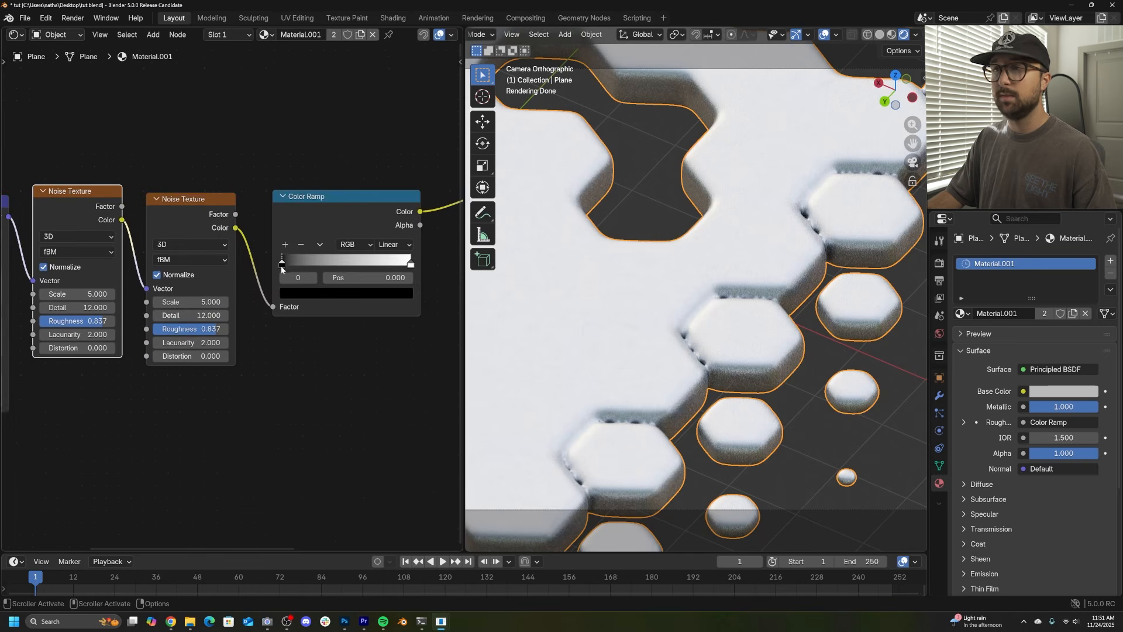
Tighten the roughness Color Ramp by moving the black stop to 0.313 and pulling the white stop inward.
left_click_drag(281, 263, 330, 263)
left_click_drag(410, 261, 324, 266)
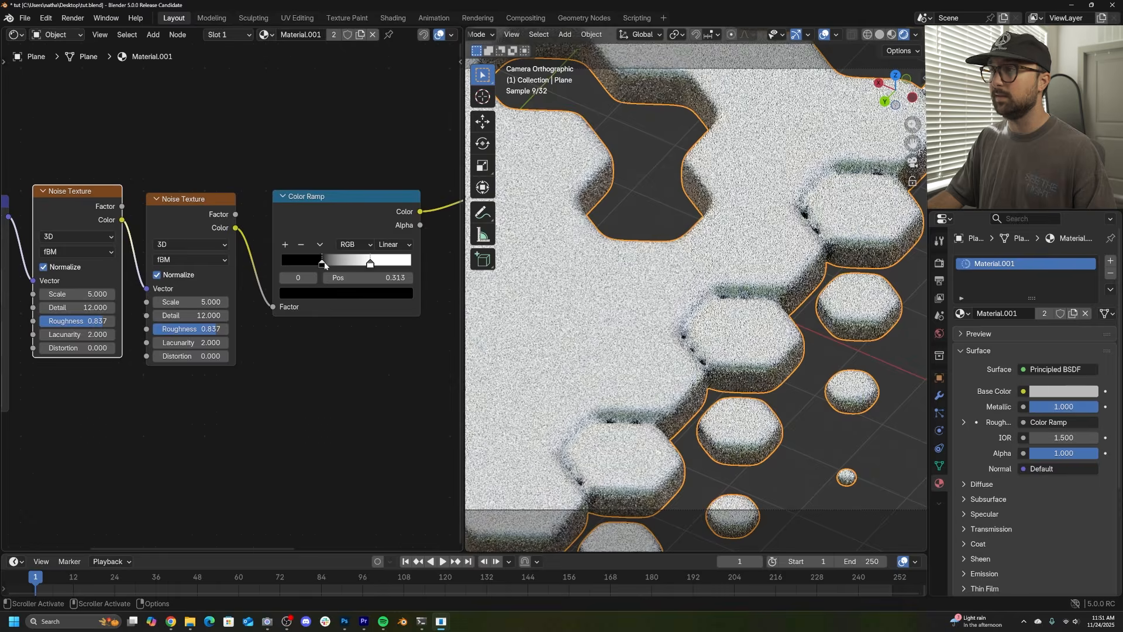
middle_click_drag(324, 264, 181, 289)
middle_click_drag(402, 228, 310, 240)
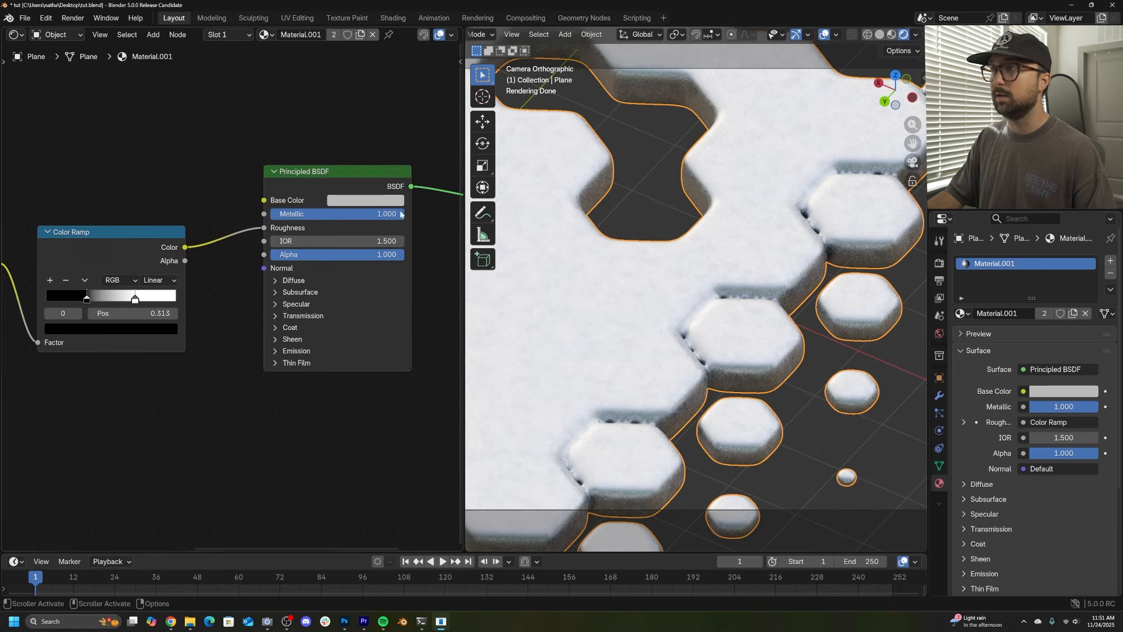
left_click(918, 36)
left_click_drag(906, 210, 936, 209)
scroll(678, 330, "up", 3)
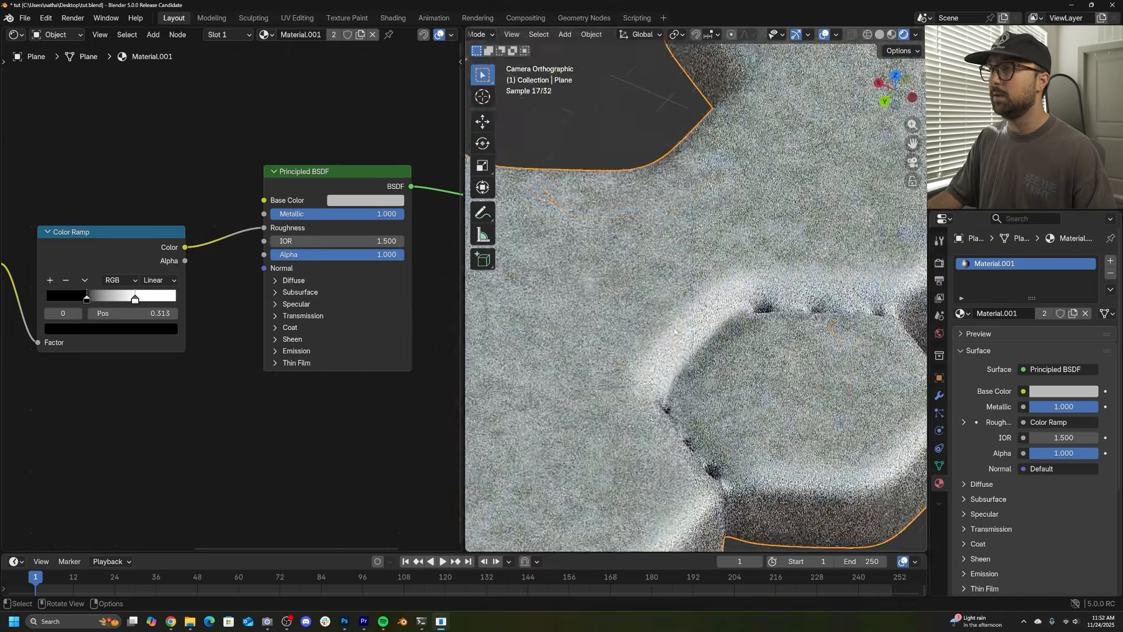
Set the first Noise Texture's Scale to 0.530 and move the Color Ramp's black stop to 0.400.
middle_click_drag(161, 333, 449, 303)
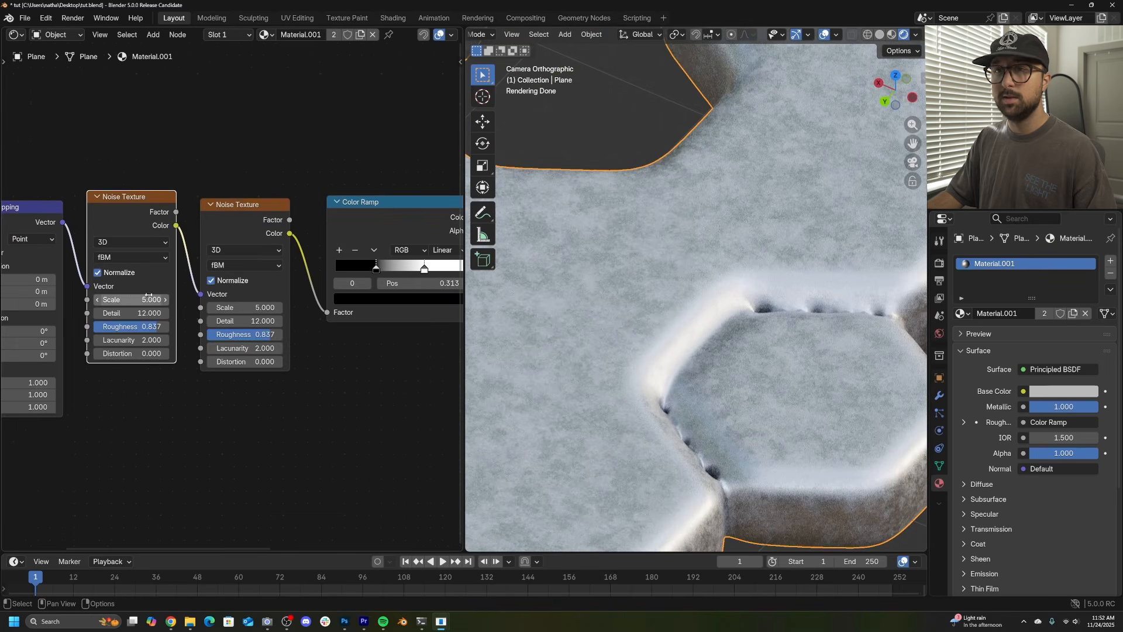
left_click_drag(150, 299, 67, 299)
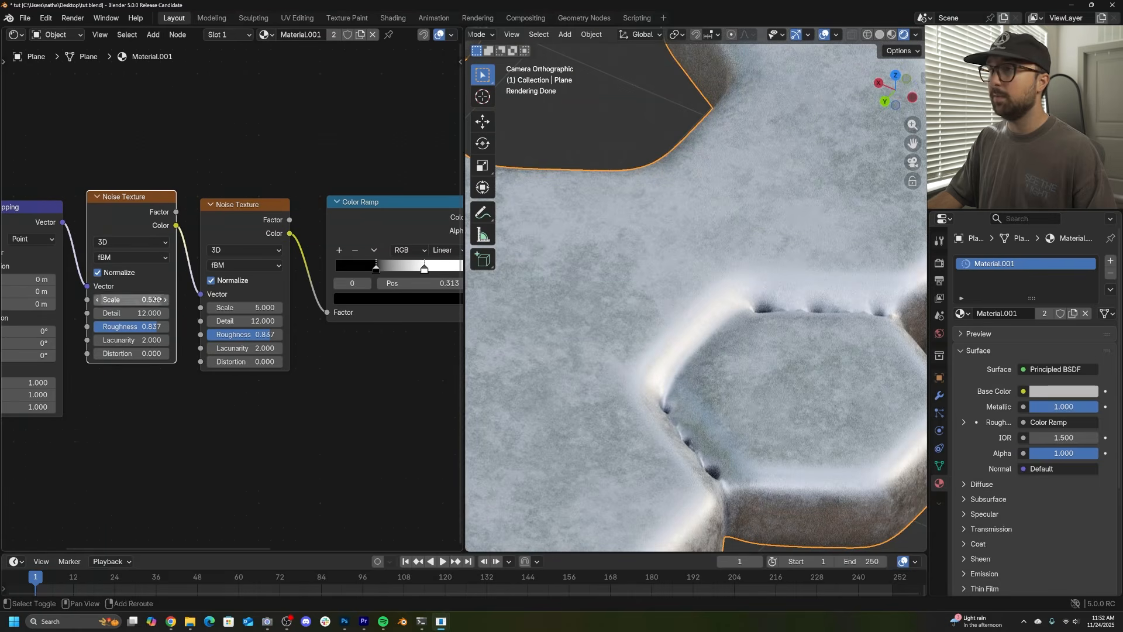
mouse_move(377, 268)
left_mouse_down()
mouse_move(415, 269)
mouse_move(388, 269)
left_mouse_up()
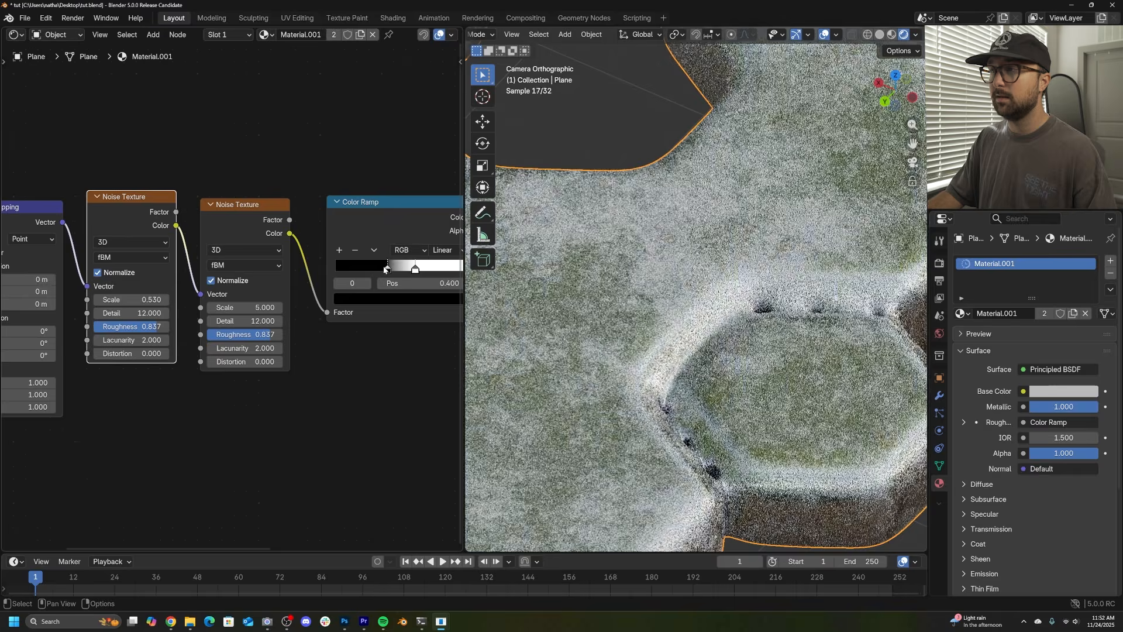
middle_click_drag(367, 283, 293, 297)
Lighten the Color Ramp's black stop to a dark grey and darken its white stop to a value of about 0.86.
left_click(294, 297)
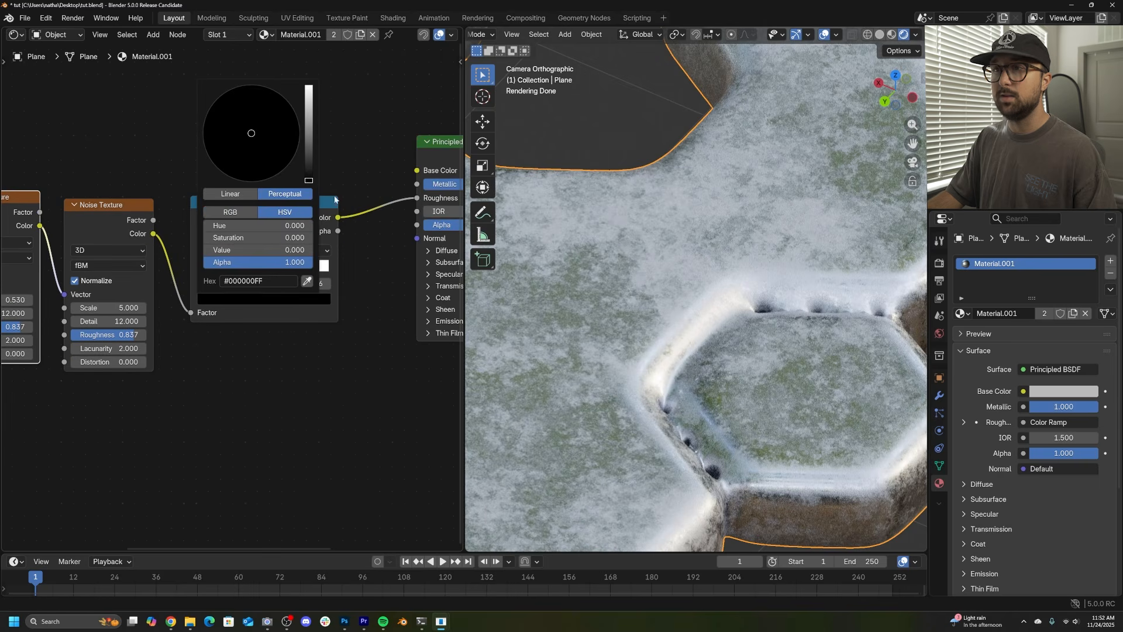
left_click_drag(310, 182, 309, 151)
left_click(279, 267)
left_click(275, 298)
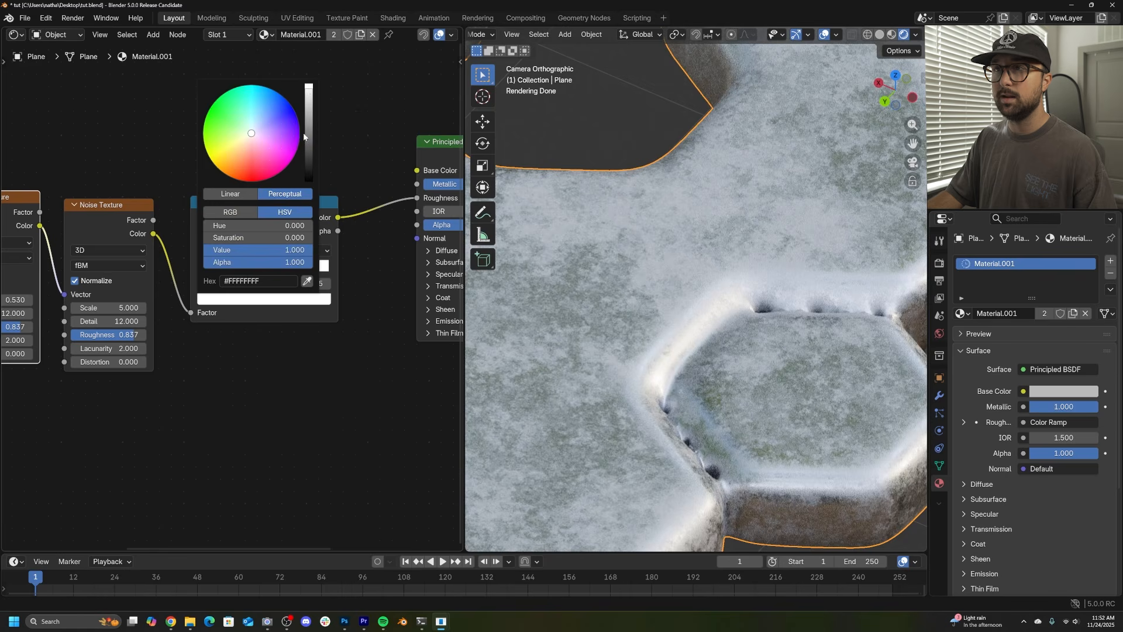
left_click_drag(308, 90, 309, 99)
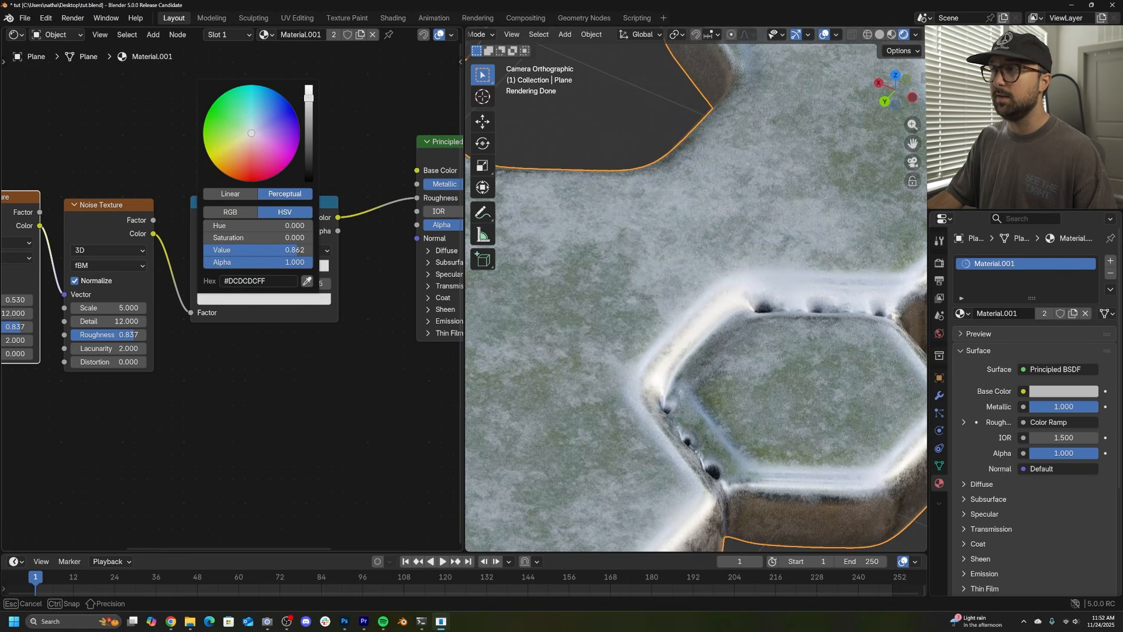
middle_click_drag(702, 322, 760, 428)
key("KP_0")
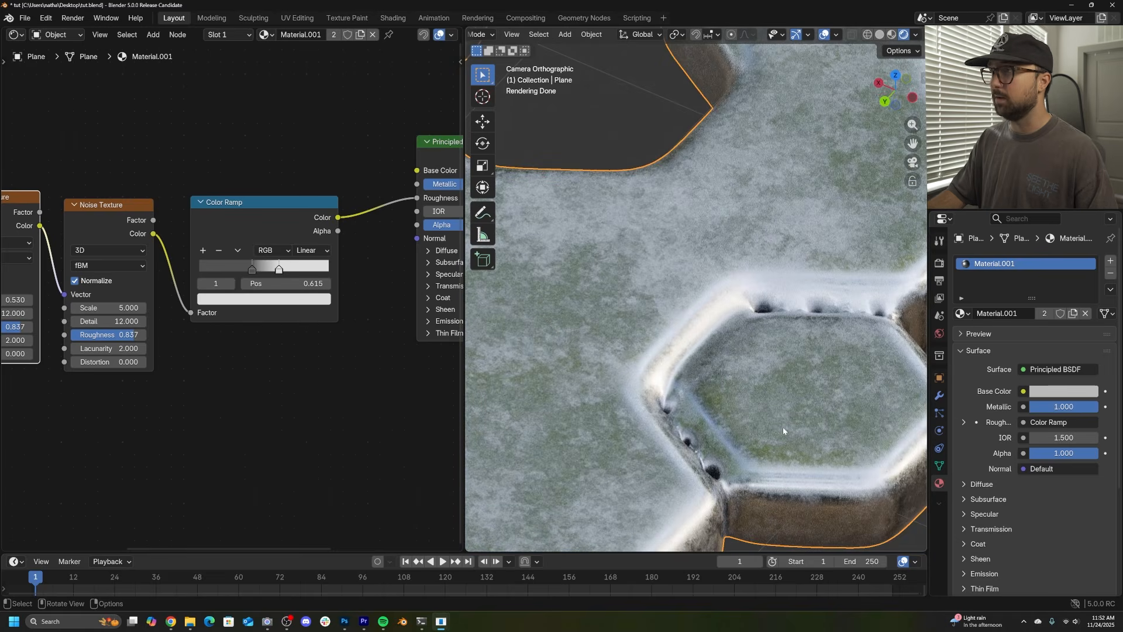
key("Home")
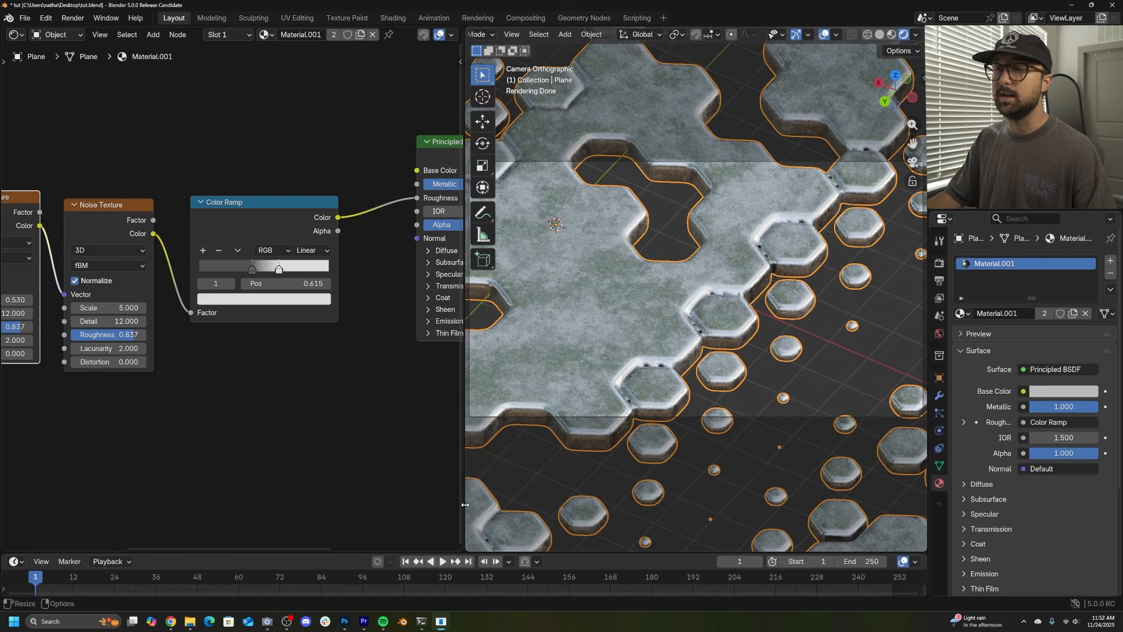
Widen the 3D viewport and make its rendered shading use the scene world lighting.
left_click_drag(467, 498, 145, 497)
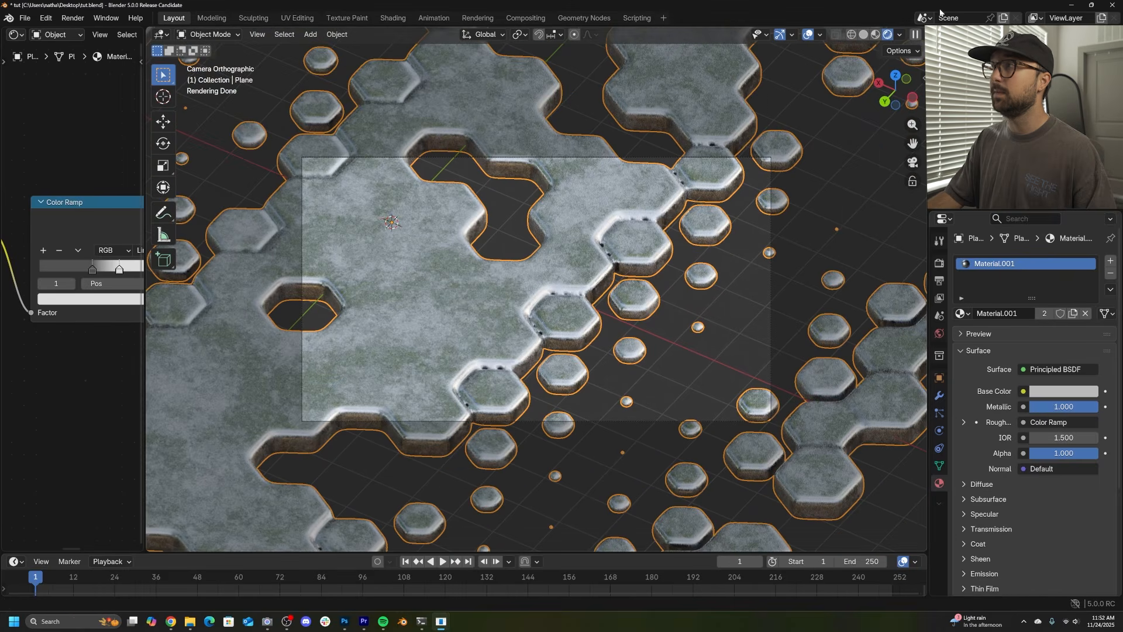
left_click(899, 35)
left_click(828, 150)
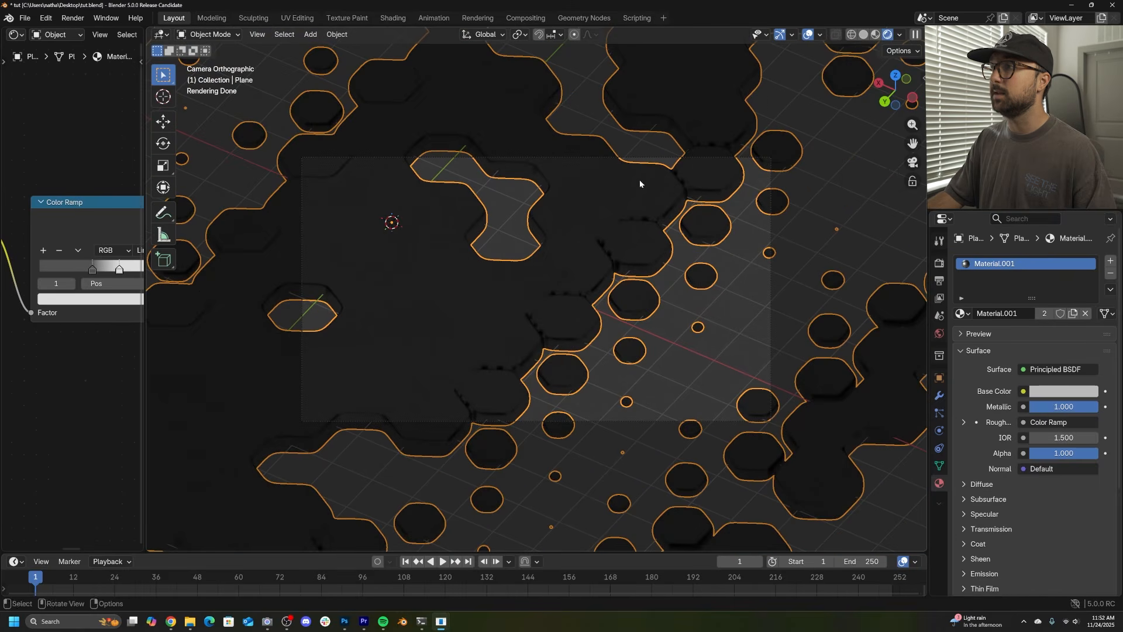
Hide the viewport overlays and define a render region around the camera frame.
left_click(808, 34)
scroll(676, 147, "up", 3)
key("F3")
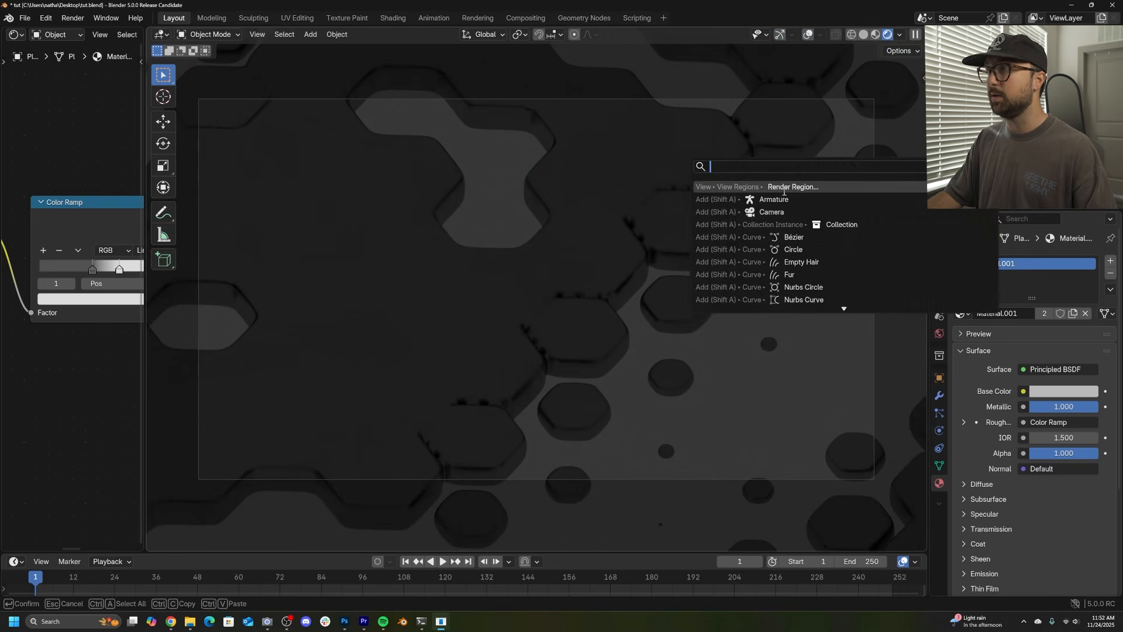
left_click(784, 187)
left_click_drag(188, 91, 899, 495)
Set the world background color to black.
left_click(940, 334)
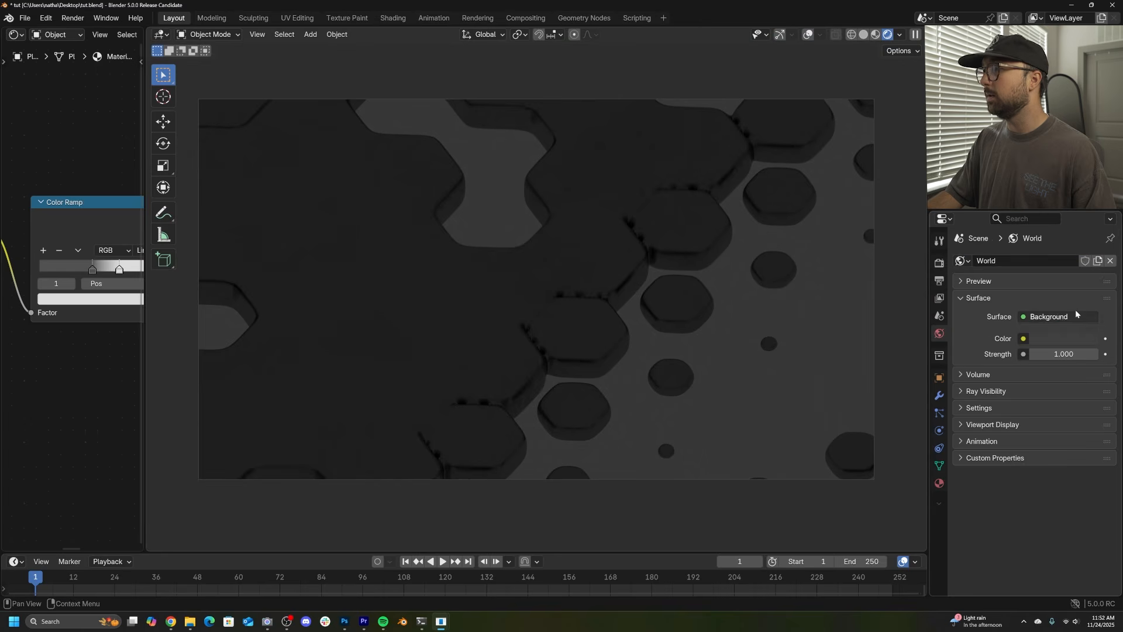
left_click(1063, 339)
left_click(1090, 214)
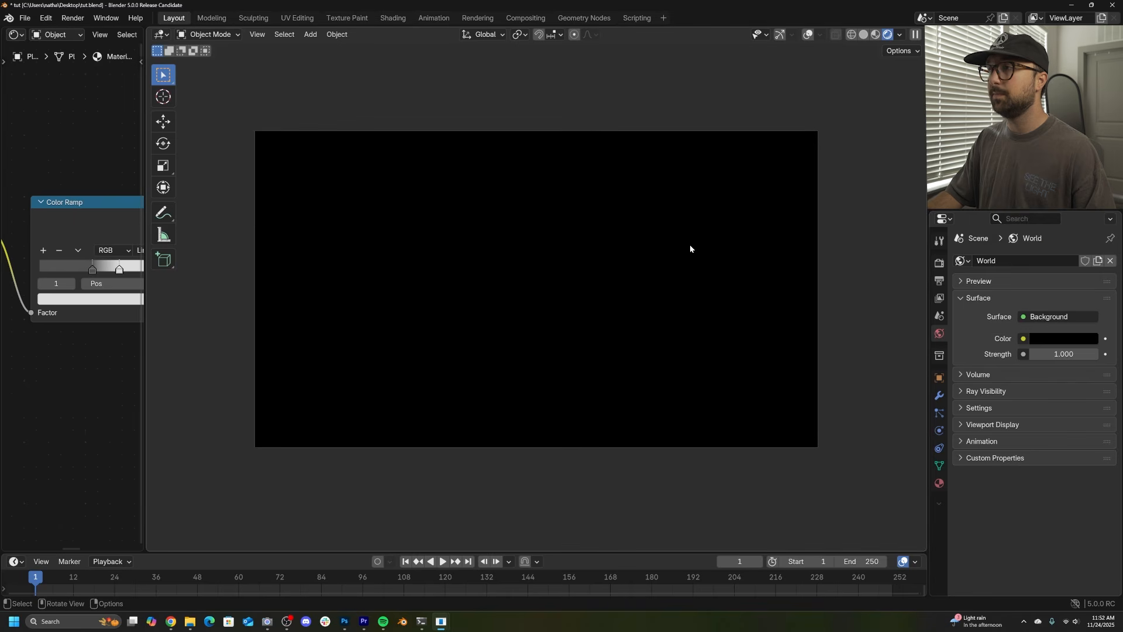
Leave the camera view, switch to solid shading with overlays shown, and add an area light.
middle_click_drag(690, 245, 695, 219)
left_click(864, 33)
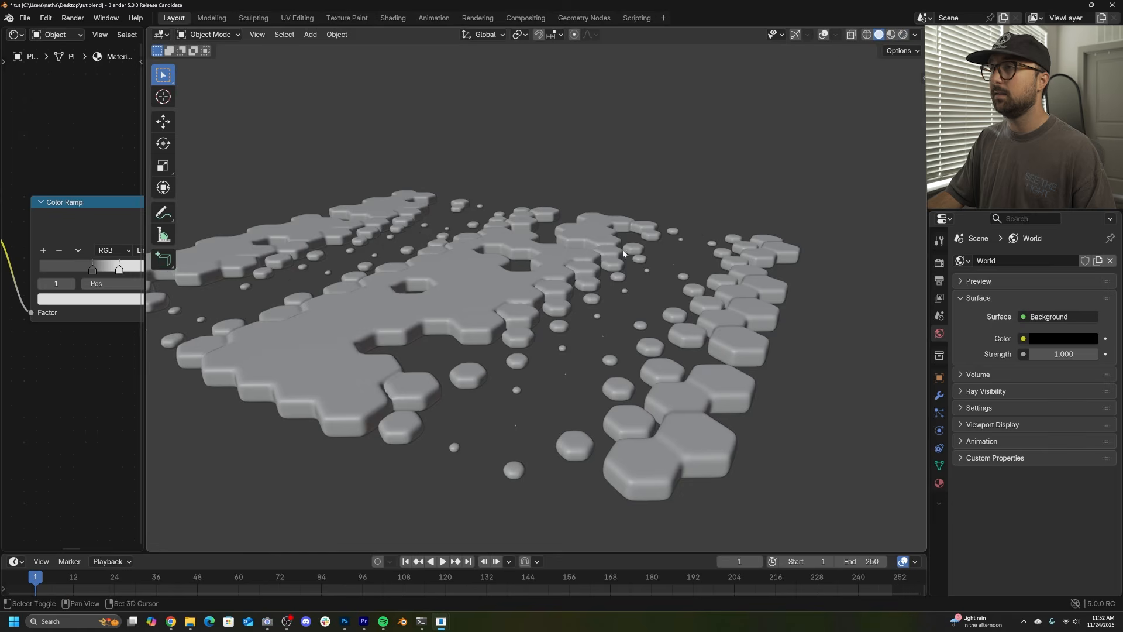
left_click(823, 34)
key("shift+a")
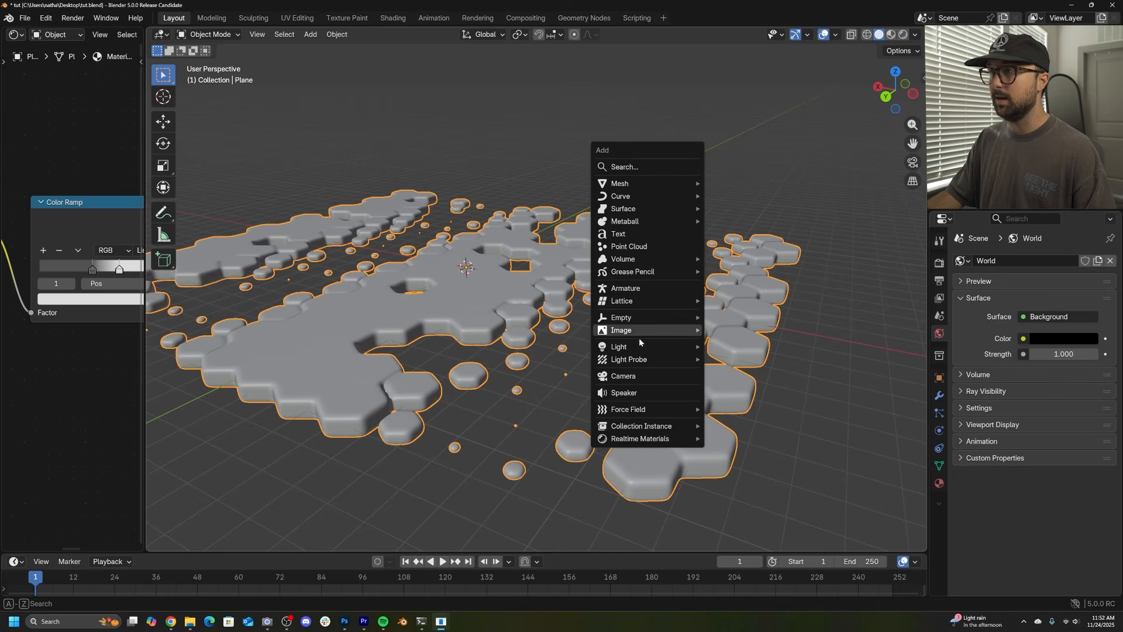
mouse_move(646, 350)
left_click(738, 387)
Raise the area light above the tile grid and shift it toward the grid's outer side.
middle_click_drag(497, 321, 601, 307)
scroll(598, 310, "down", 3)
key("g")
left_click(357, 104)
middle_click_drag(358, 106, 546, 257)
scroll(545, 197, "down", 3)
key("g")
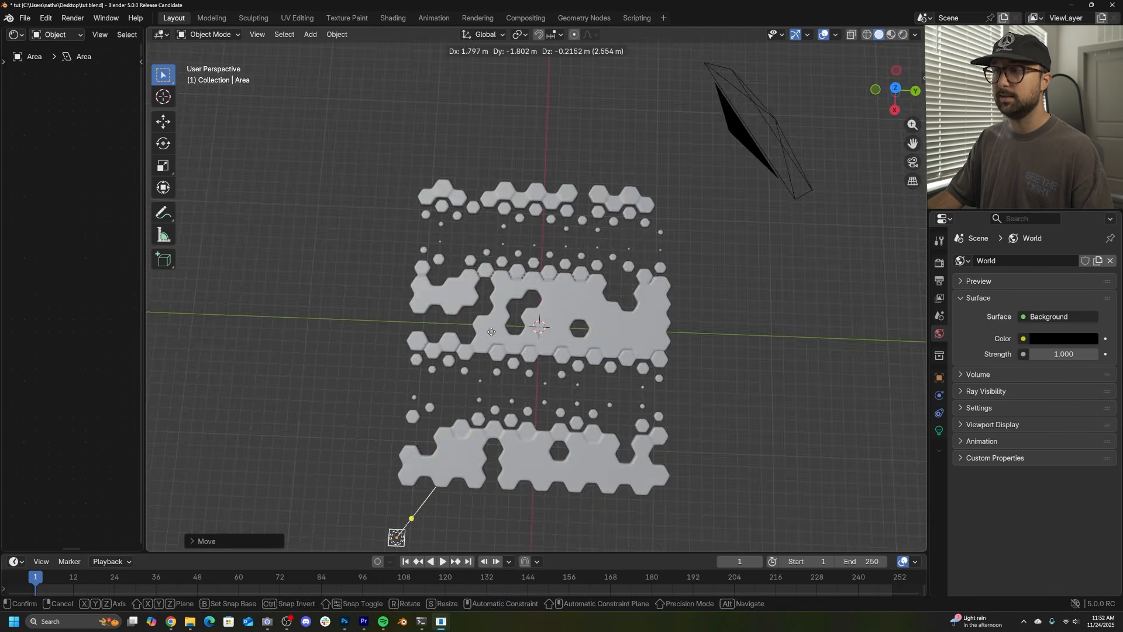
left_click(468, 357)
middle_click_drag(468, 357, 539, 233)
key("g")
left_click(547, 206)
Tilt the area light freely toward the tiles and reposition it above the grid.
key("r")
key("r")
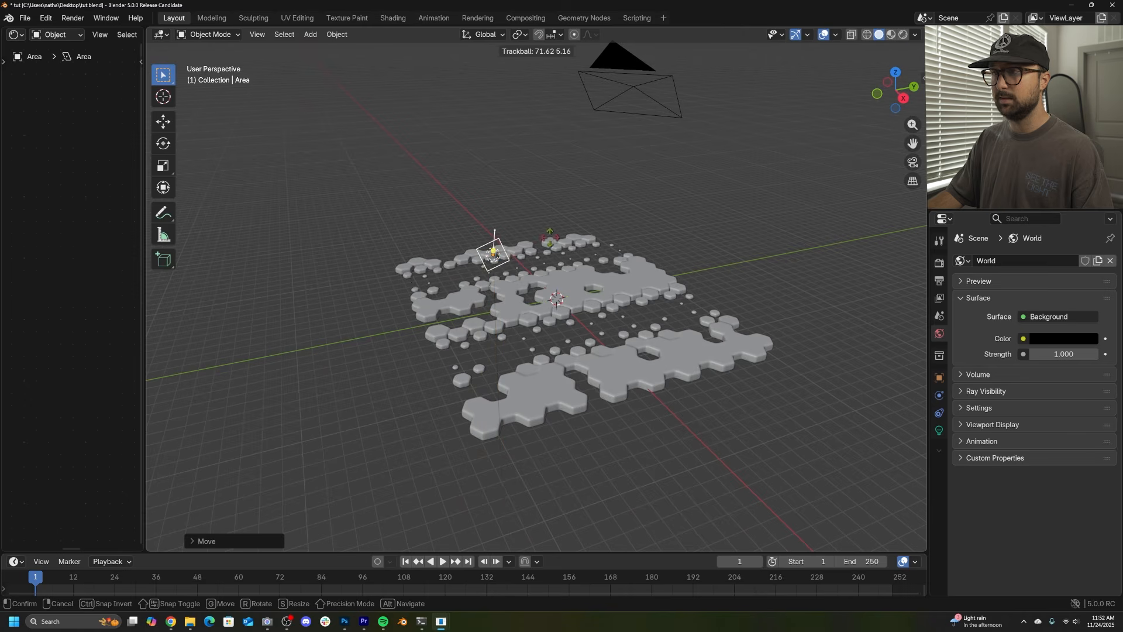
left_click(547, 233)
key("g")
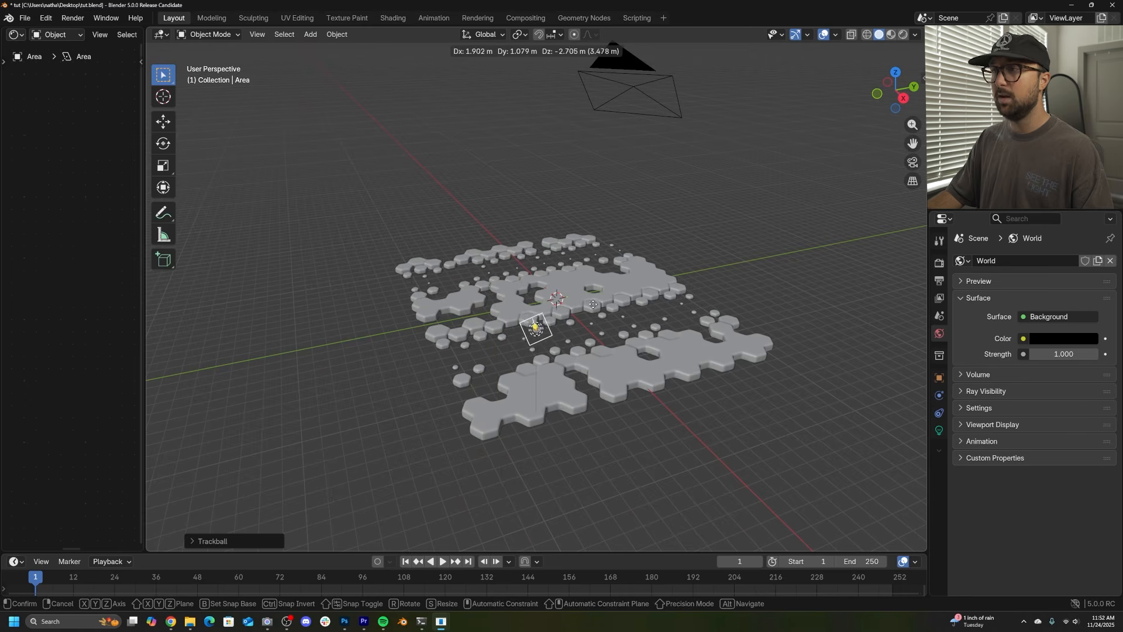
left_click(598, 276)
middle_click_drag(598, 277, 604, 322)
scroll(604, 322, "down", 3)
key("g")
left_click(593, 380)
middle_click_drag(593, 363, 581, 284)
key("g")
left_click(595, 189)
scroll(581, 284, "up", 3)
scroll(581, 285, "down", 2)
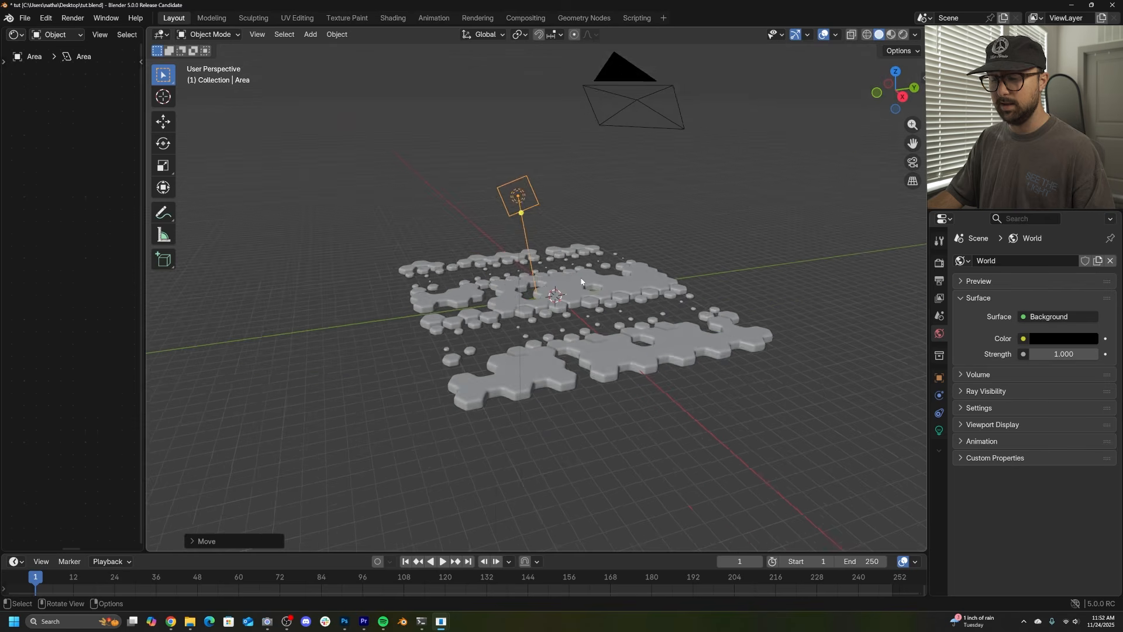
Scale the area light up until it spans much of the grid and change its shape to Disk.
key("s")
left_click(817, 272)
scroll(779, 271, "up", 2)
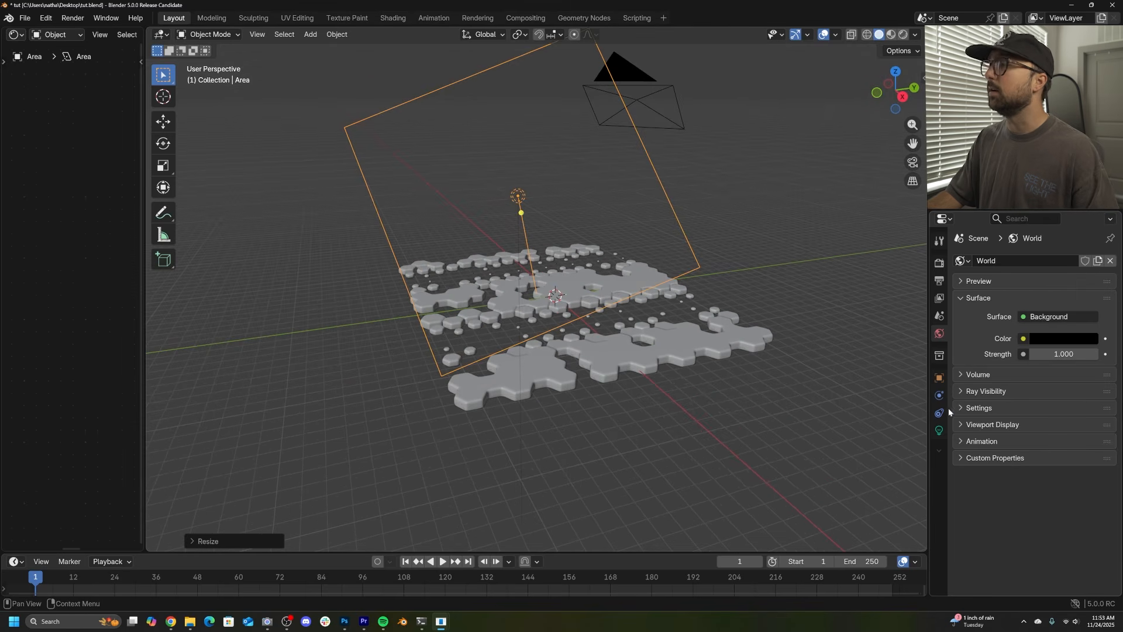
left_click(940, 431)
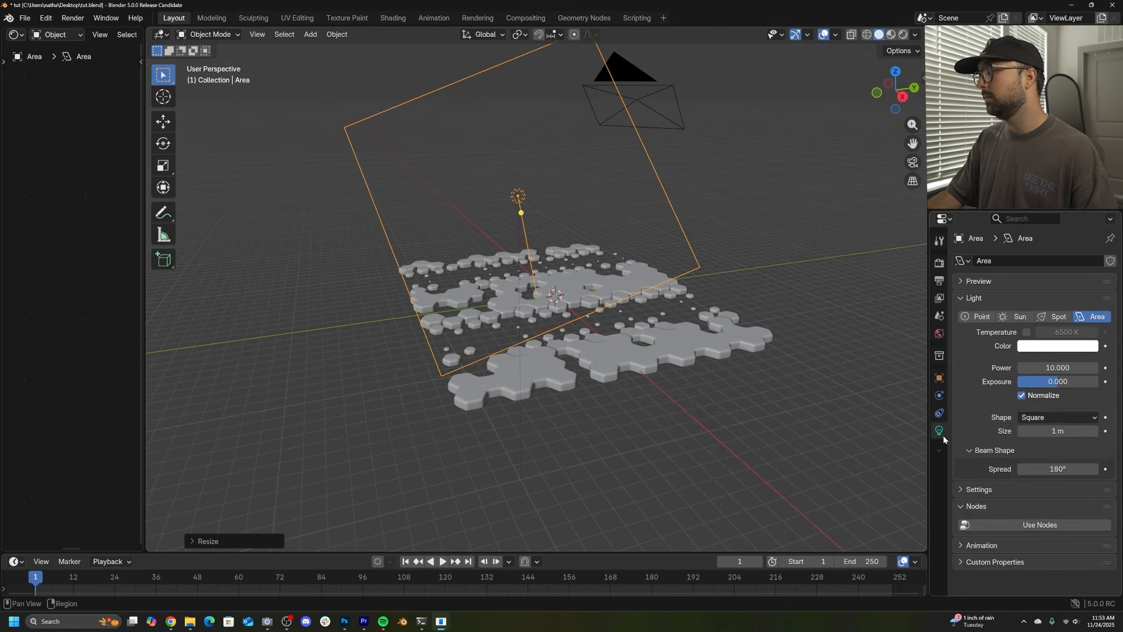
left_click(1045, 418)
left_click(1031, 459)
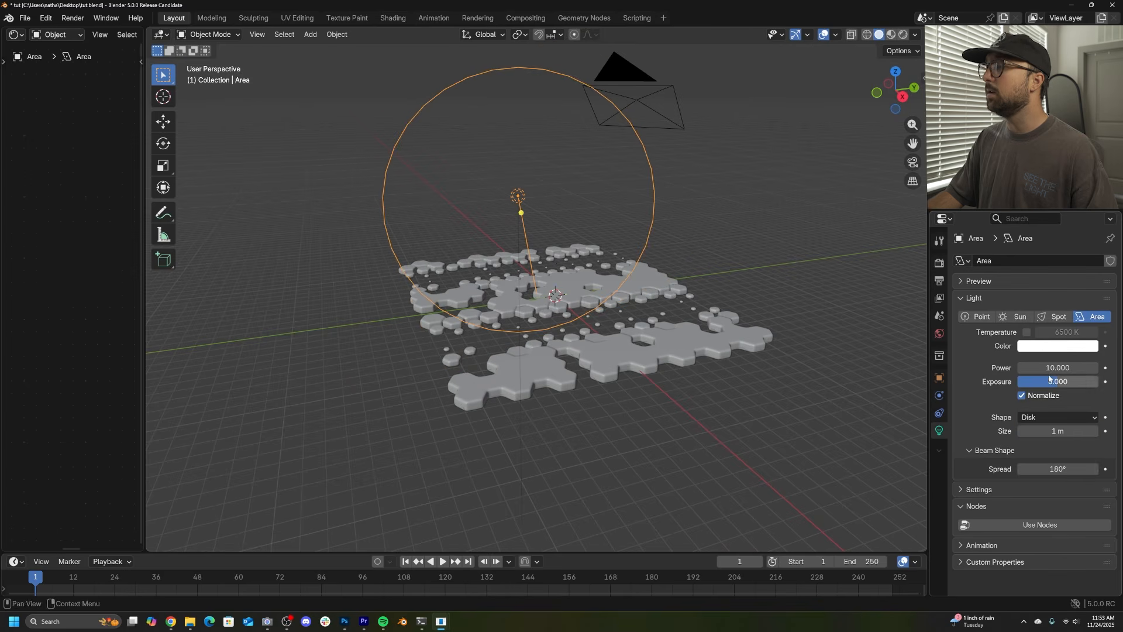
Show the rendered camera view and set the area light's power to 500.
key("KP_0")
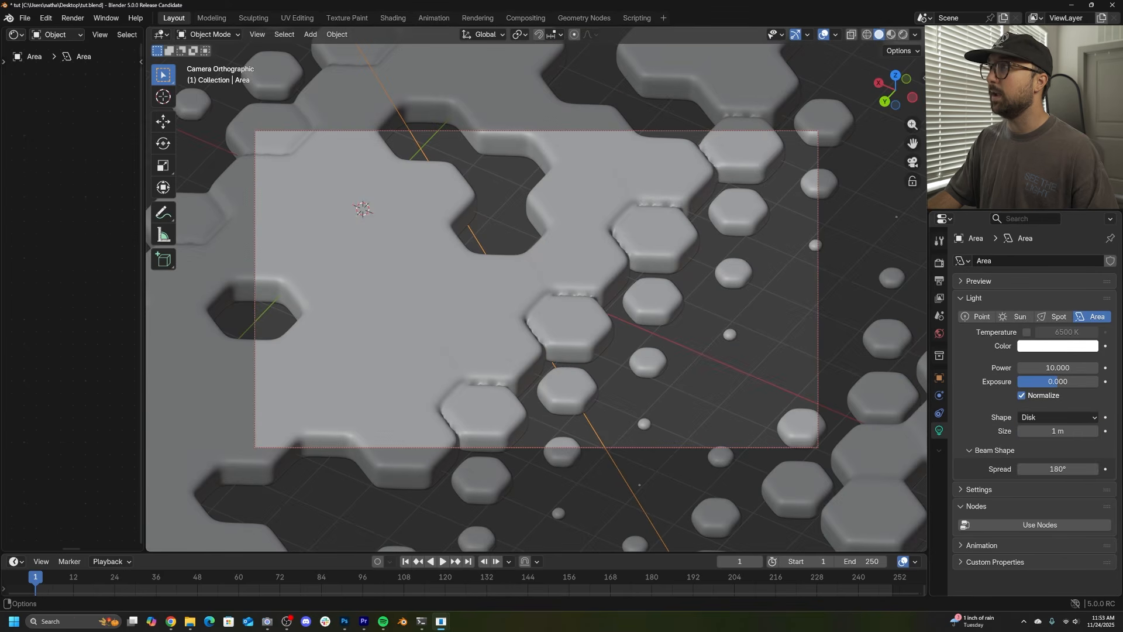
left_click(904, 34)
left_click(1057, 367)
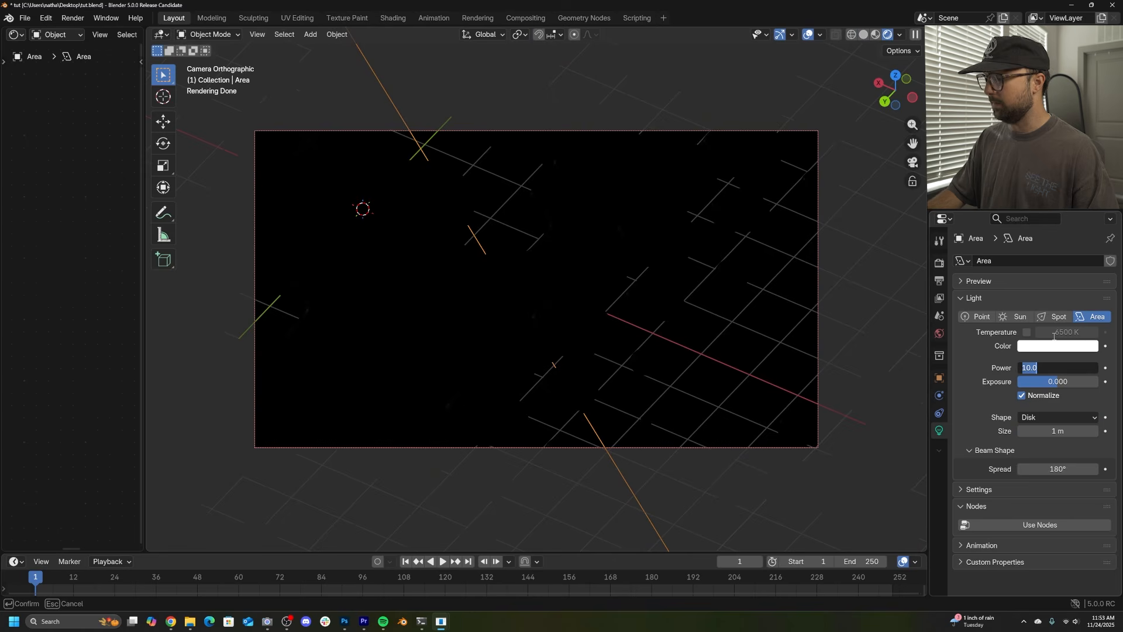
type("500")
key("Return")
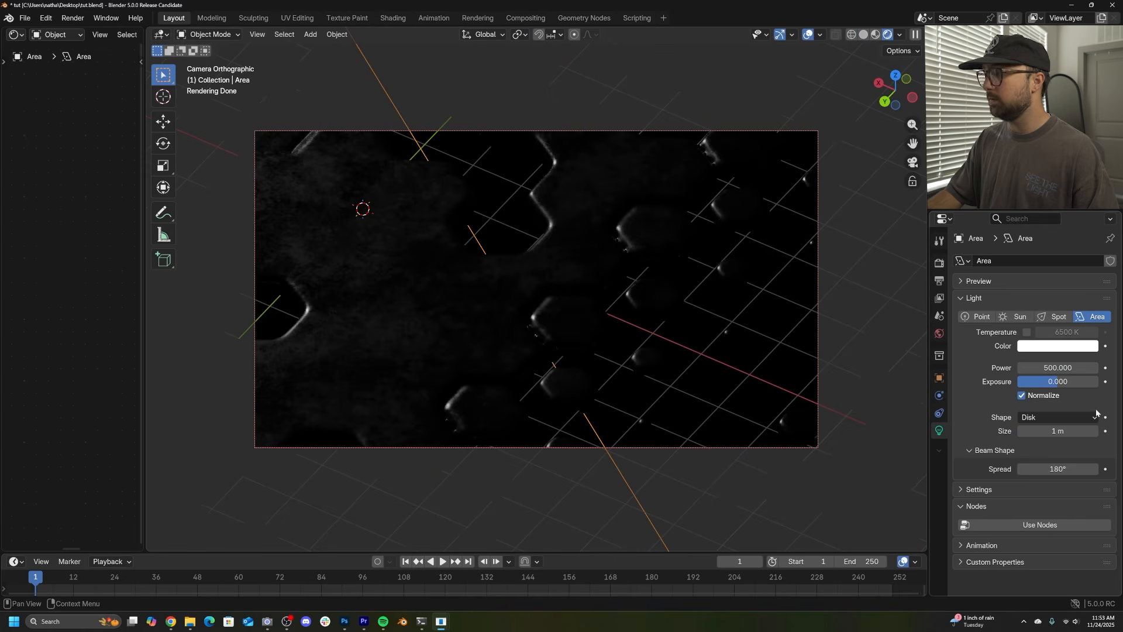
left_click_drag(1059, 462, 1029, 451)
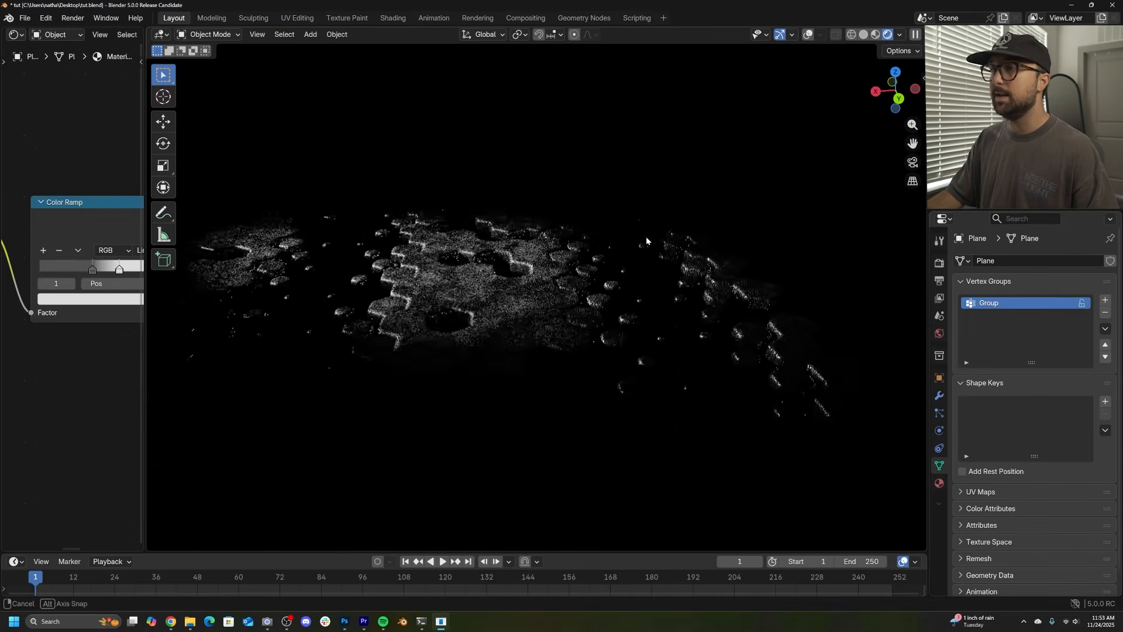
Add a point light, show the viewport overlays, and move the light below the tile grid.
key("shift+a")
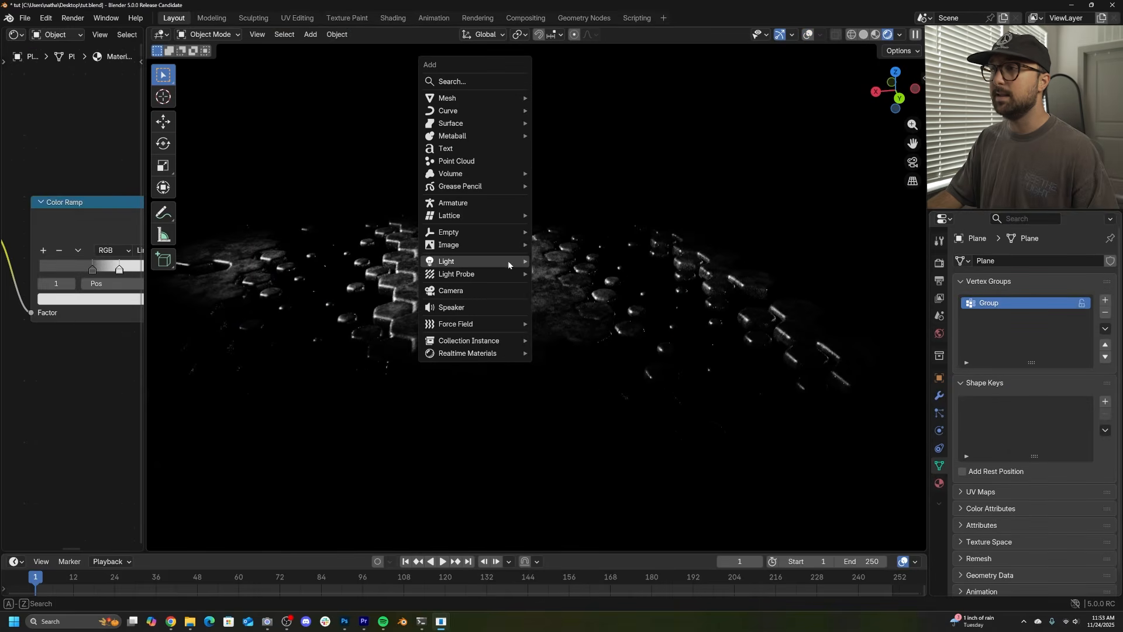
mouse_move(472, 261)
left_click(579, 261)
key("g")
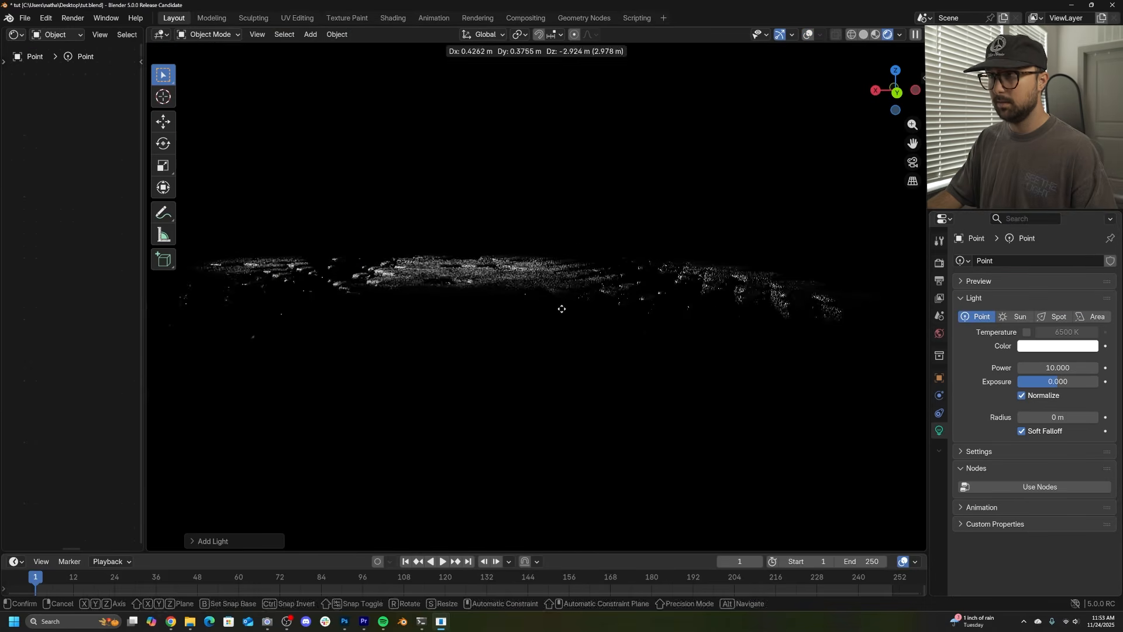
left_click(561, 312)
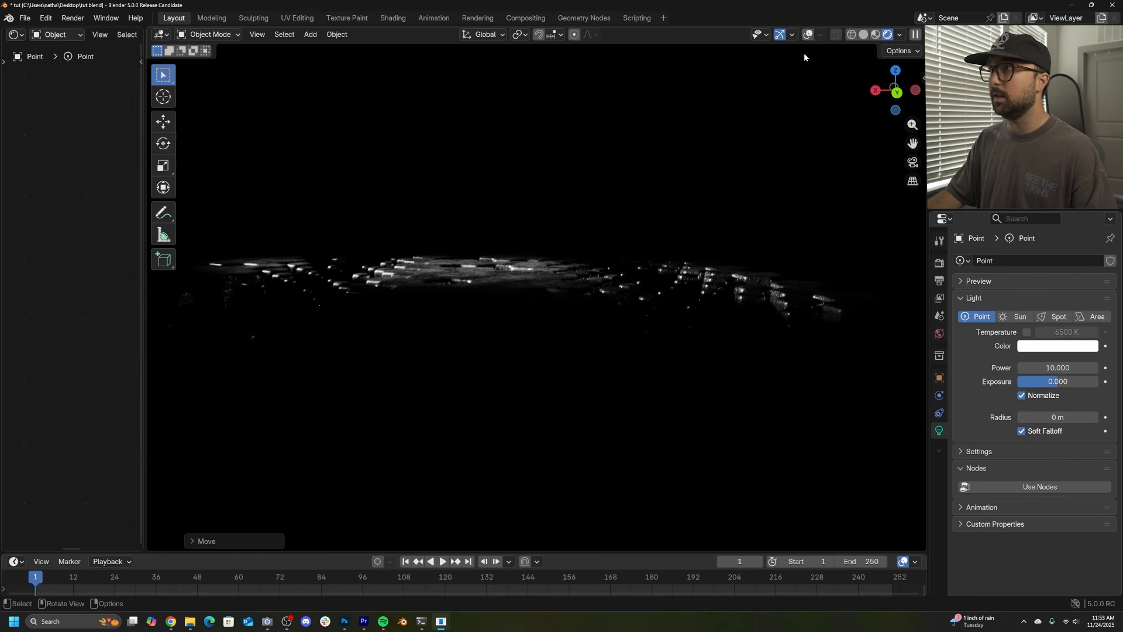
left_click(808, 34)
key("g")
left_click(547, 316)
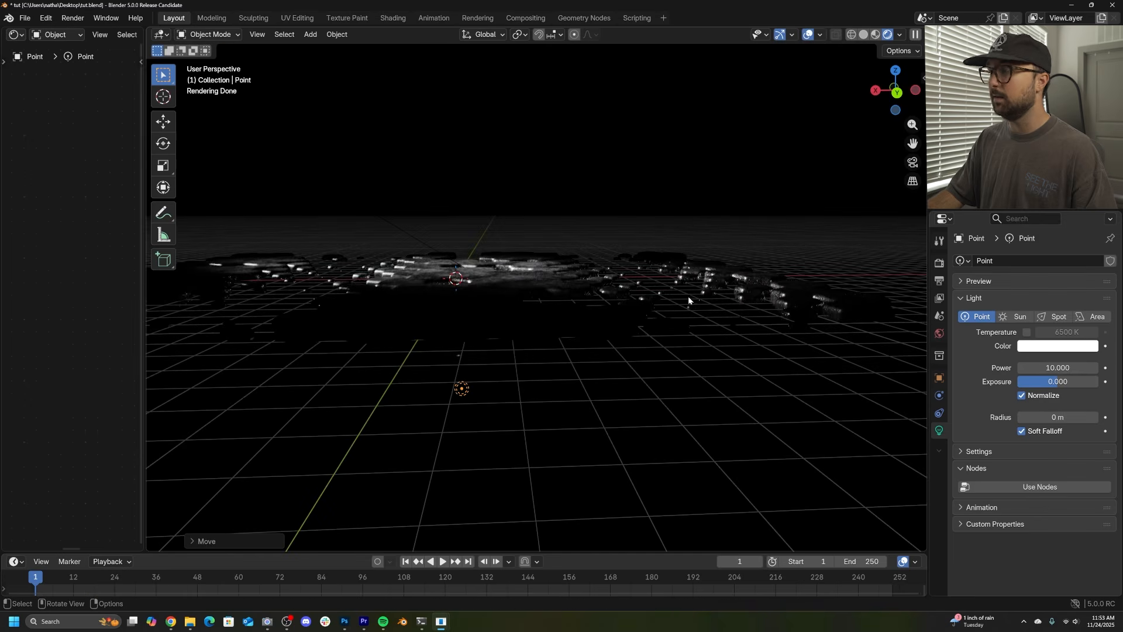
Switch to the camera view, then set the point light's color to green and its power to 1000.
key("KP_0")
left_click(1081, 344)
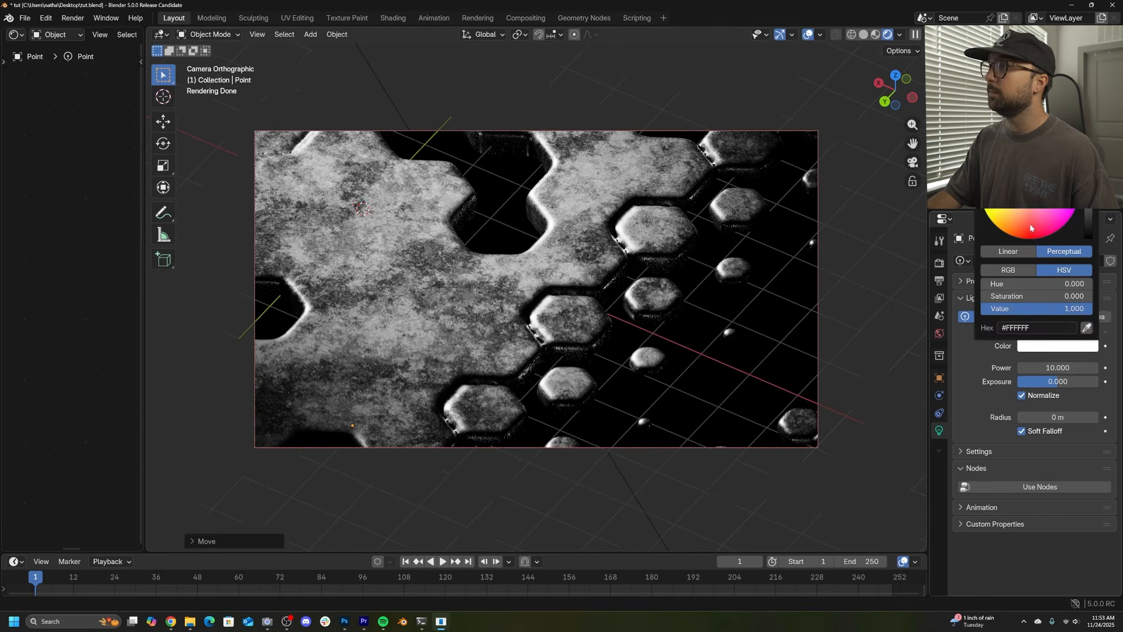
left_click_drag(1030, 228, 986, 168)
left_click(1060, 368)
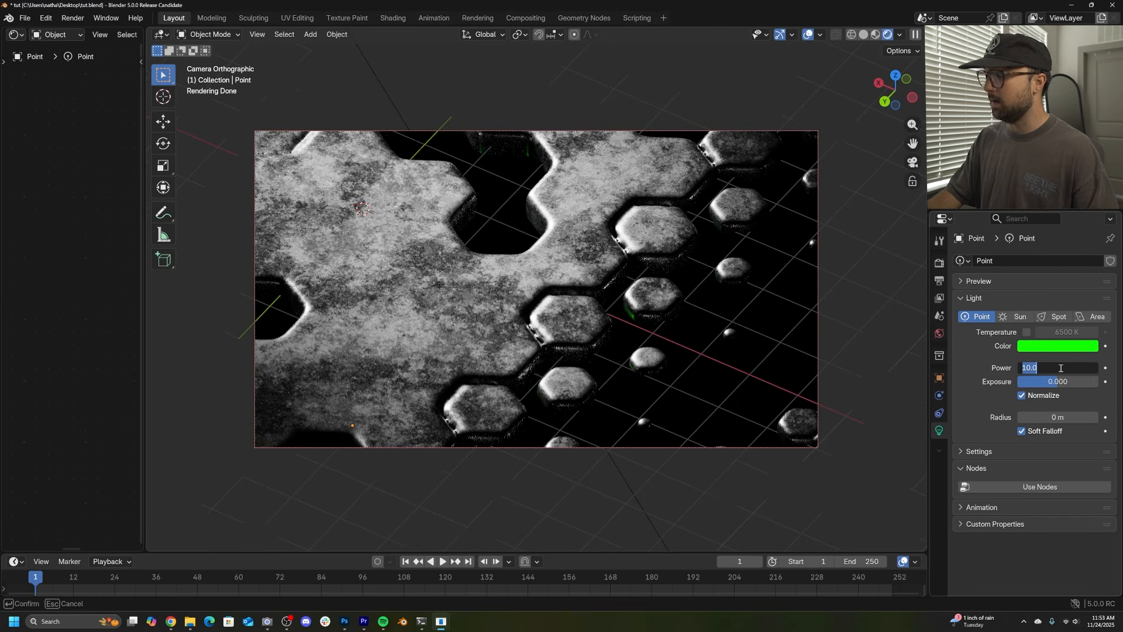
type("1000")
key("Return")
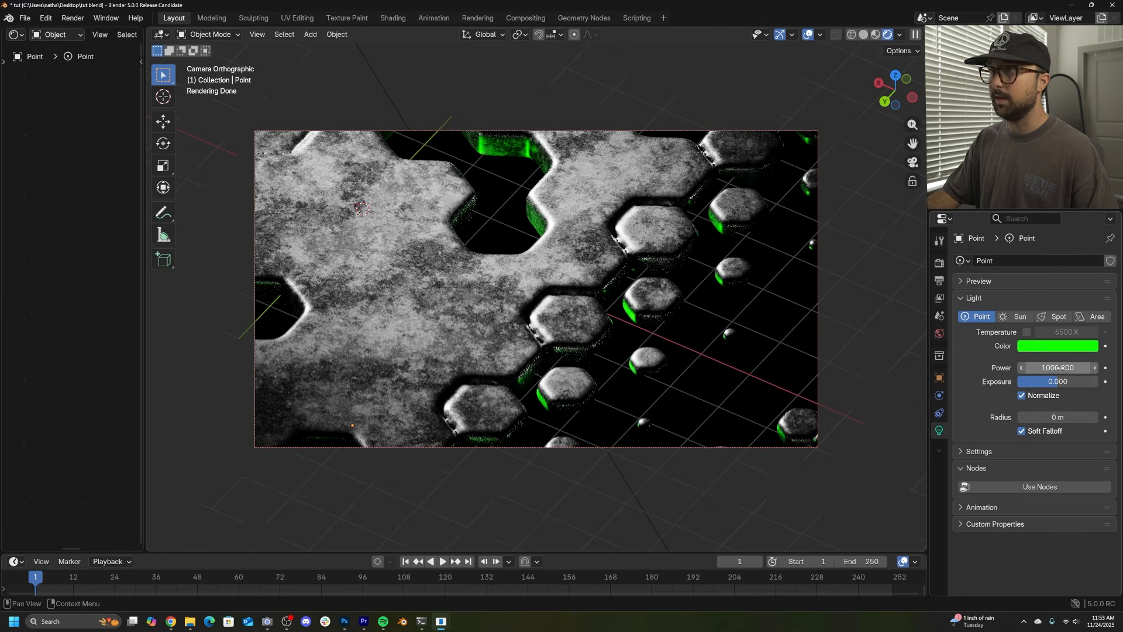
Make a linked duplicate of the green point light, place it beneath another part of the tile grid, and return to the camera view.
middle_click_drag(626, 181, 578, 420)
key("shift+d")
left_click(688, 426)
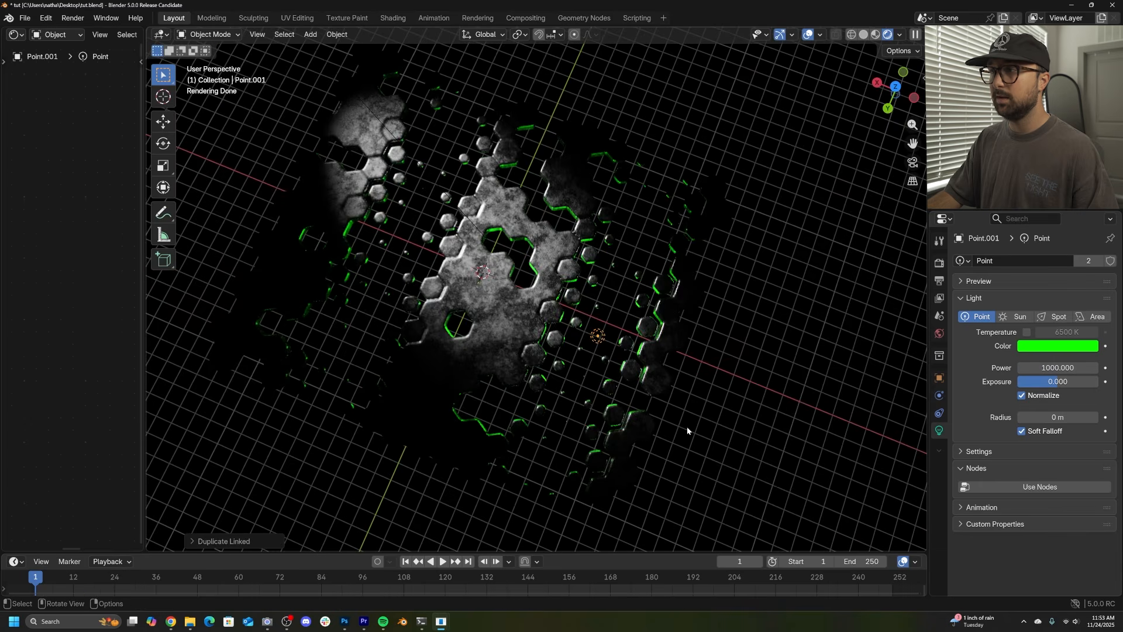
middle_click_drag(688, 426, 663, 264)
key("KP_0")
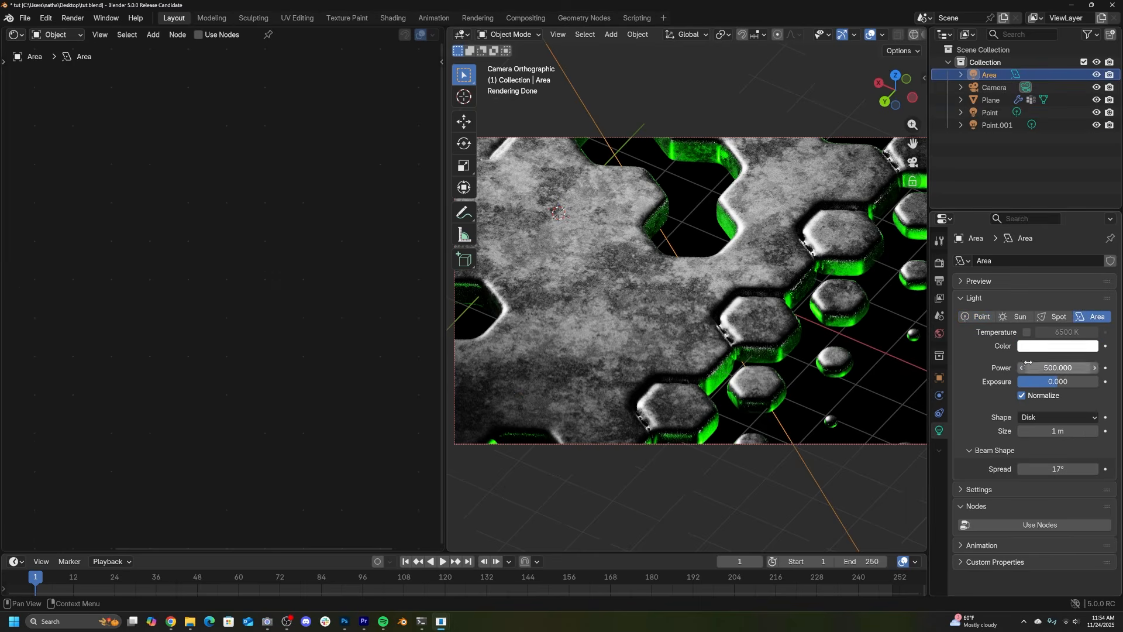
Tint the area light's color a pale blue.
left_click(1040, 347)
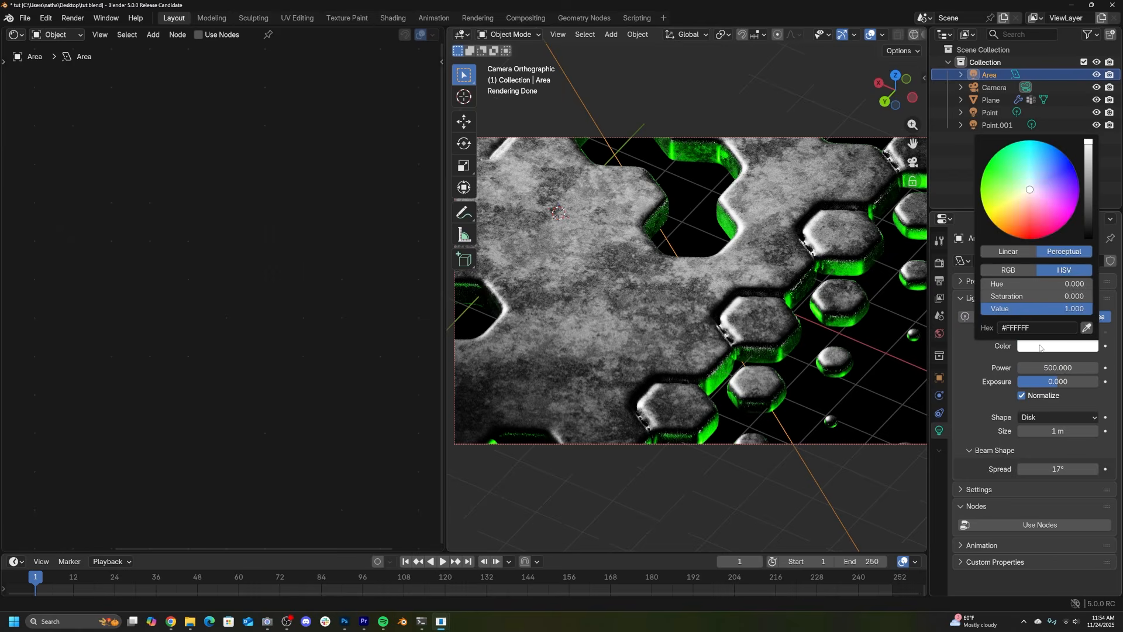
left_click_drag(1038, 182, 1033, 185)
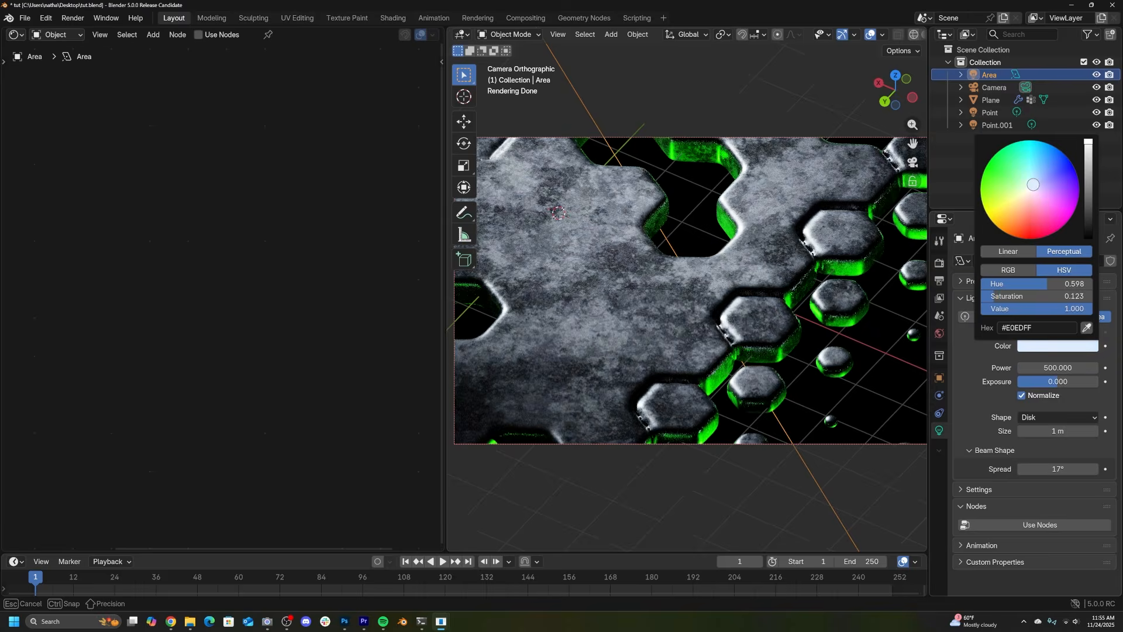
Create a compositor node tree and insert a Glare node after Render Layers with its type set to Bloom.
left_click(525, 18)
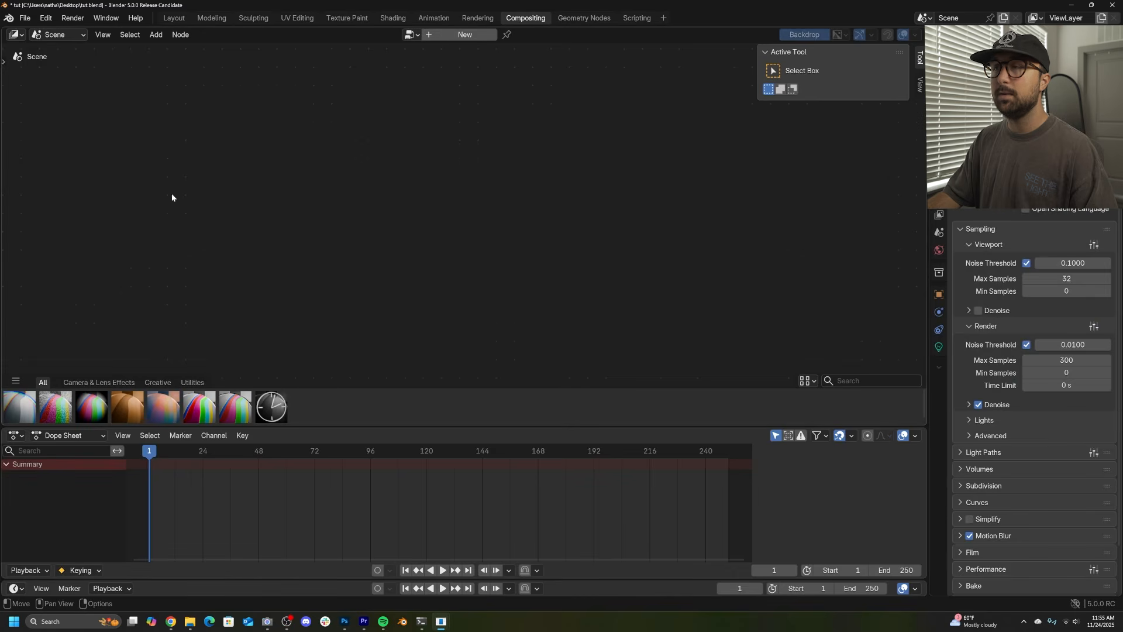
left_click(465, 35)
key("shift+a")
type("g")
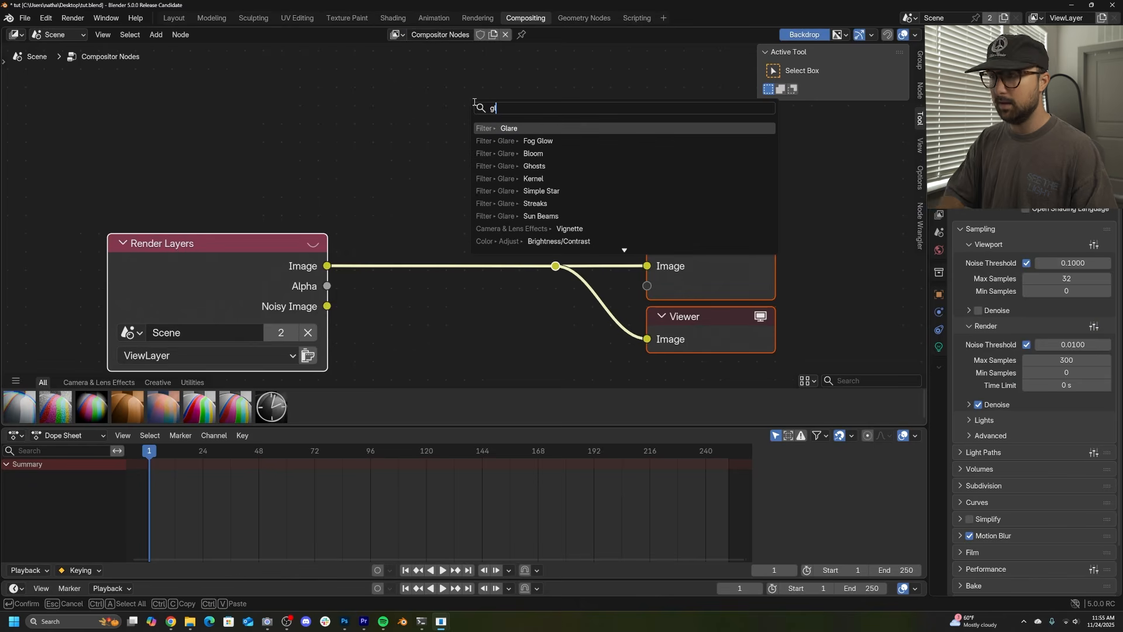
key("Return")
left_click(421, 258)
left_click(438, 278)
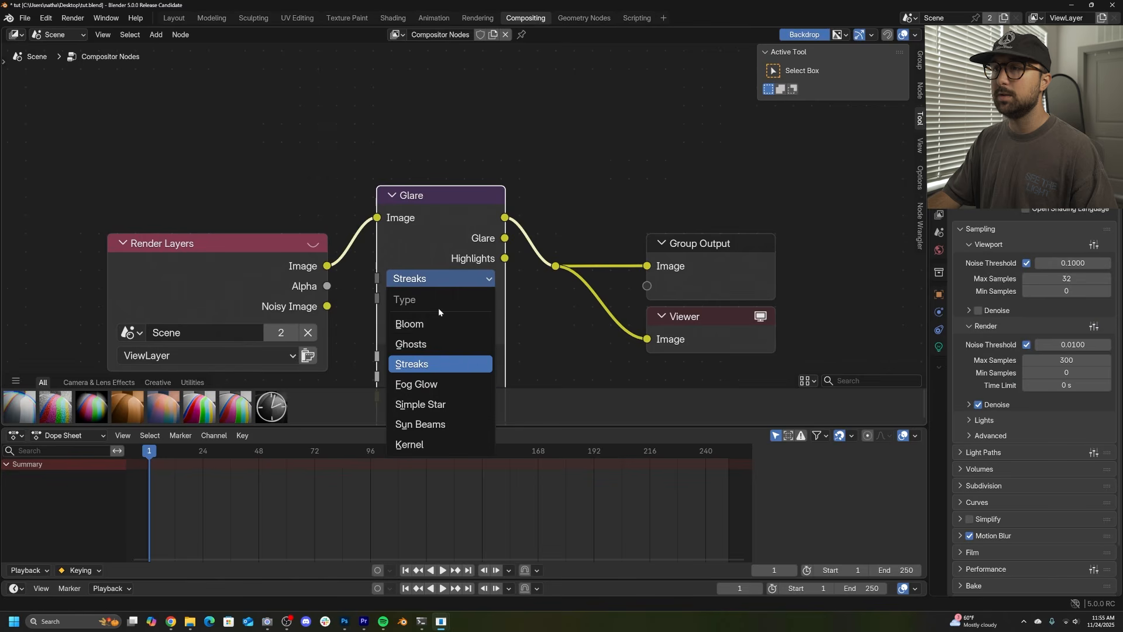
left_click(429, 331)
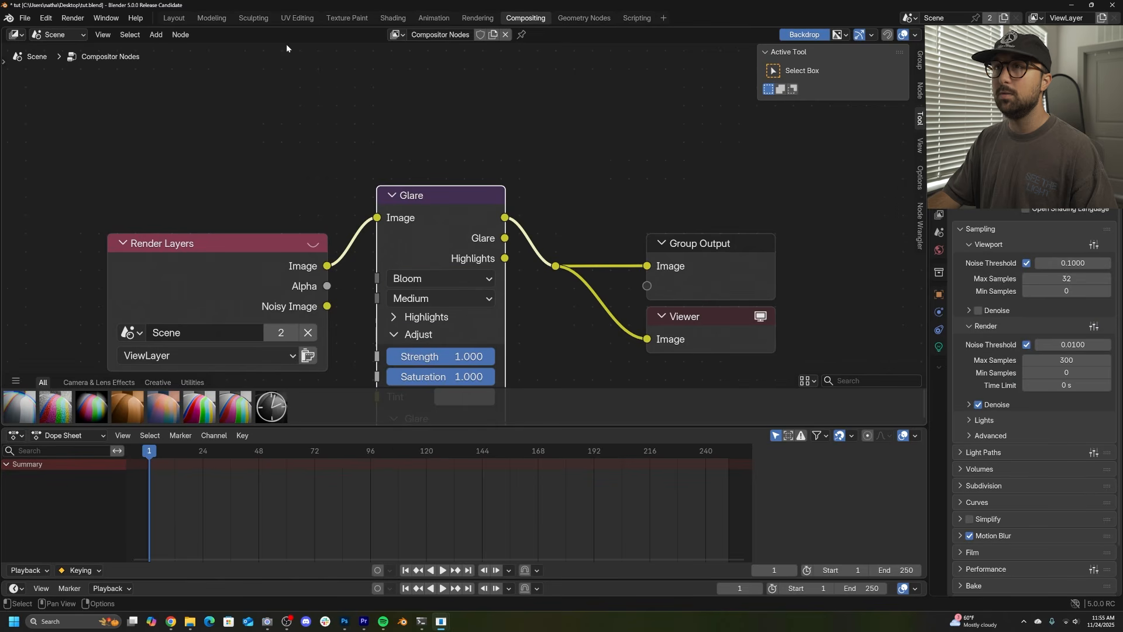
Return to the Layout workspace and enable the compositor preview in the rendered viewport.
left_click(174, 18)
scroll(911, 40, "down", 3)
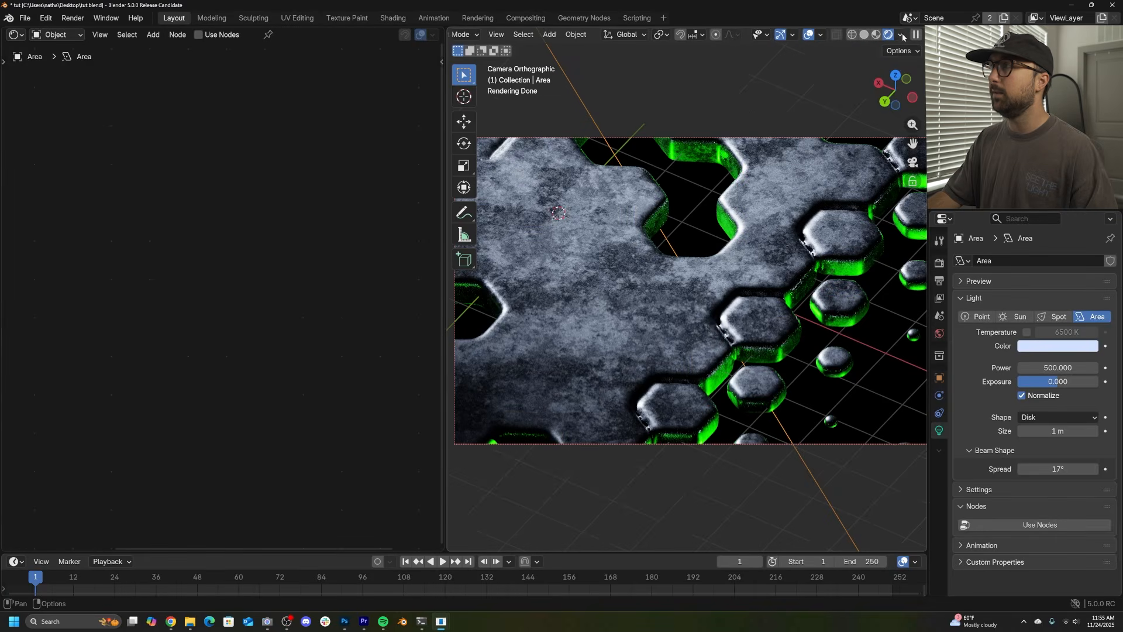
left_click(901, 35)
left_click(964, 220)
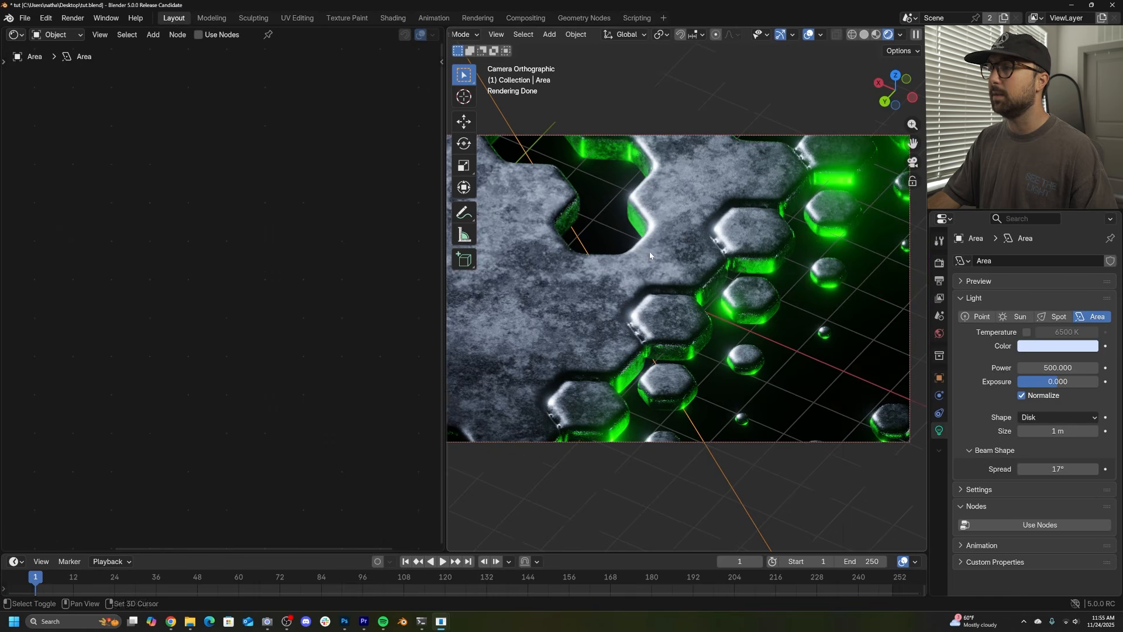
middle_click_drag(650, 256, 848, 200, "shift")
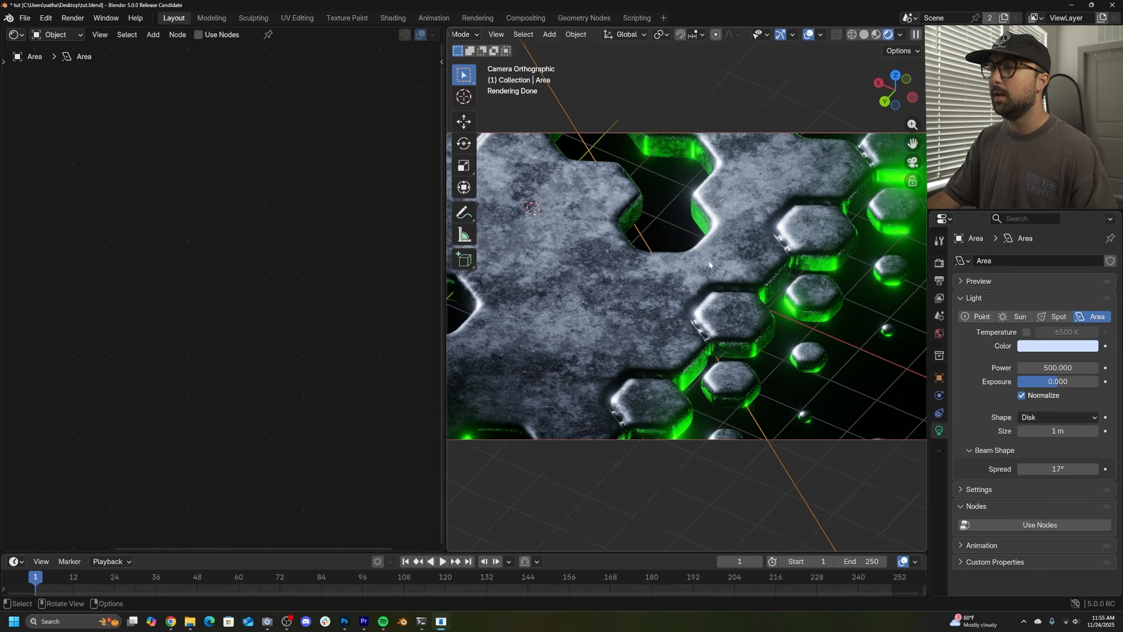
scroll(710, 264, "up", 1)
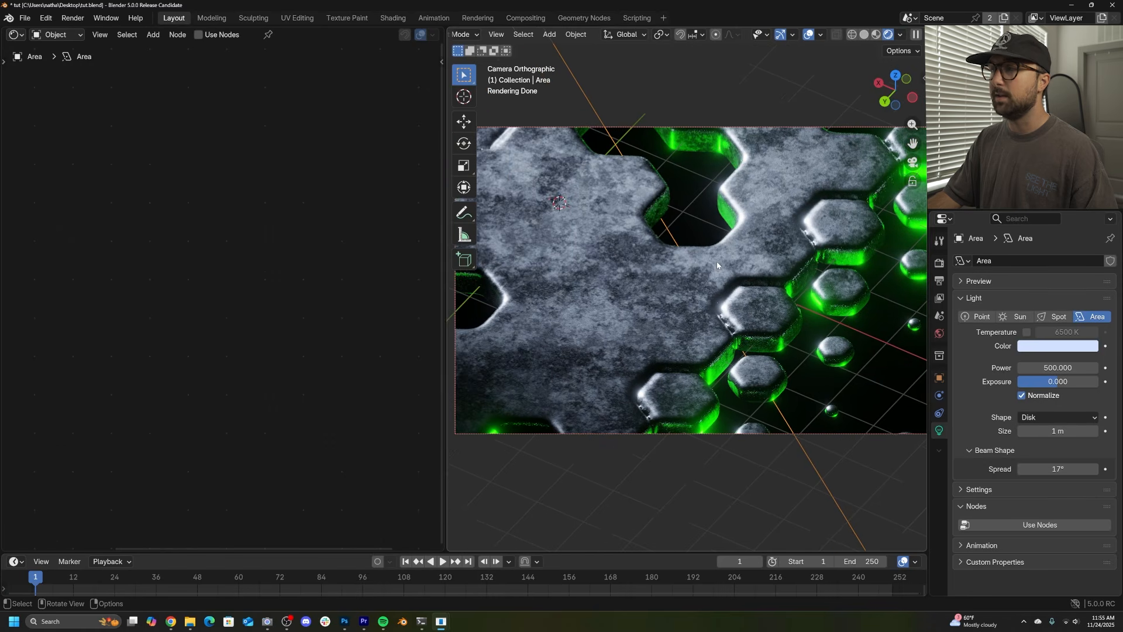
Select the tile grid, switch the viewport to solid shading, and show the grid's geometry node tree.
left_click(561, 293)
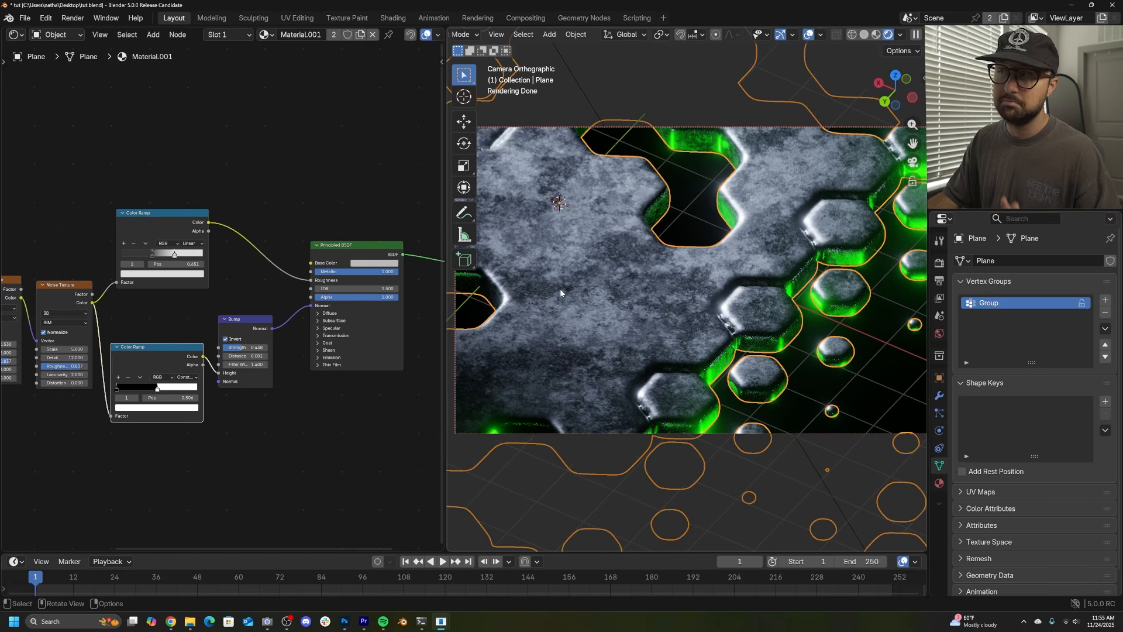
left_click(865, 34)
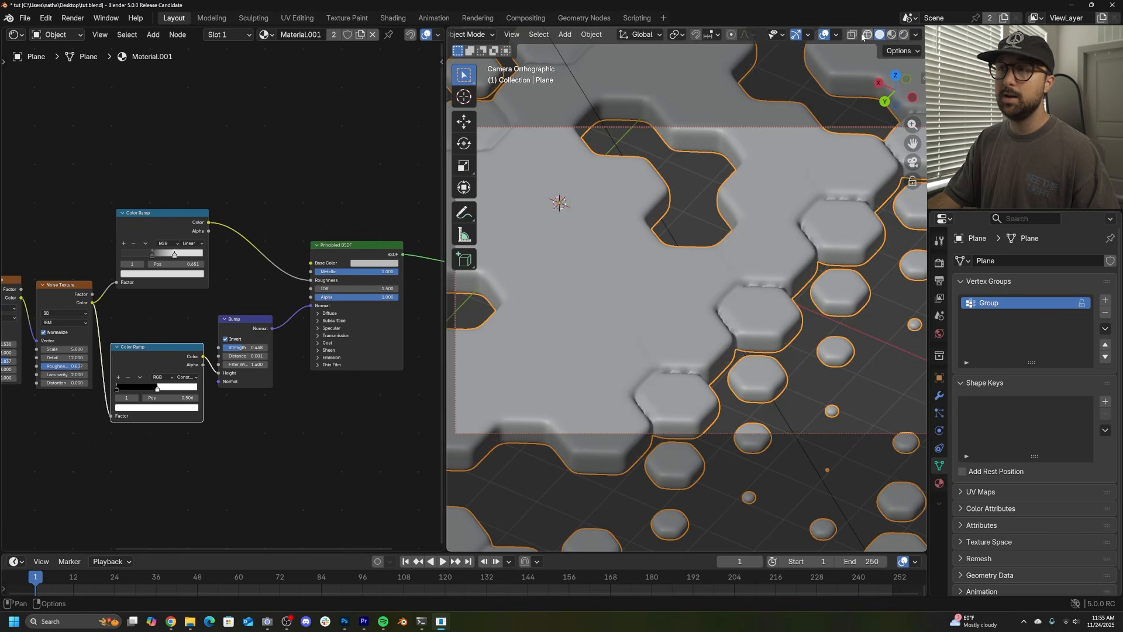
scroll(738, 272, "down", 2)
middle_click_drag(738, 272, 761, 278, "shift")
scroll(762, 278, "up", 2)
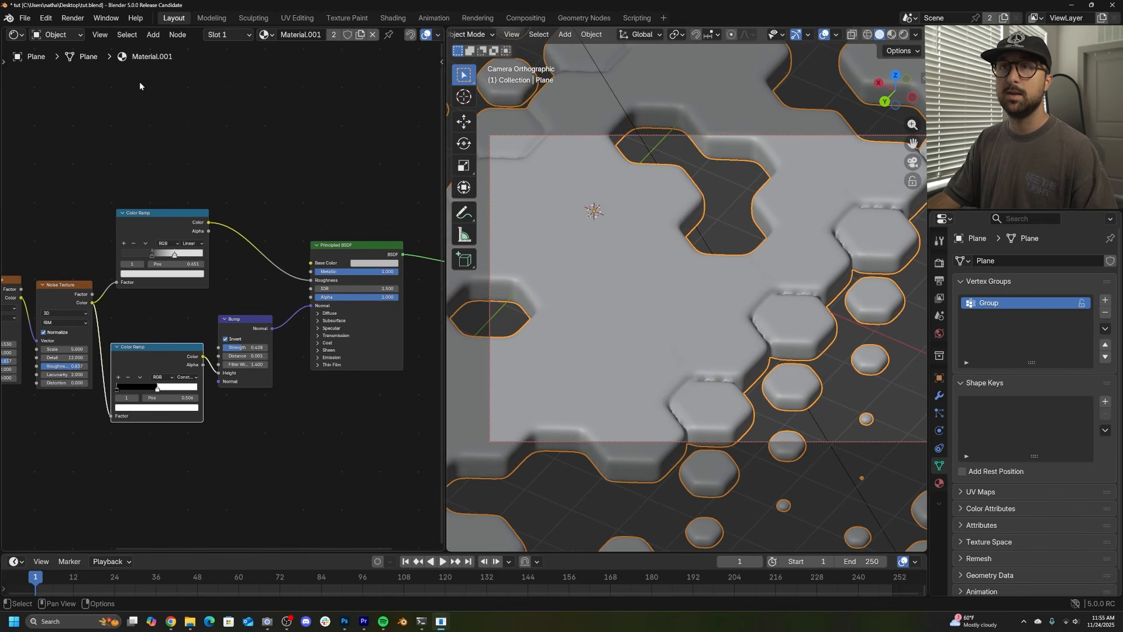
left_click(23, 35)
left_click(47, 119)
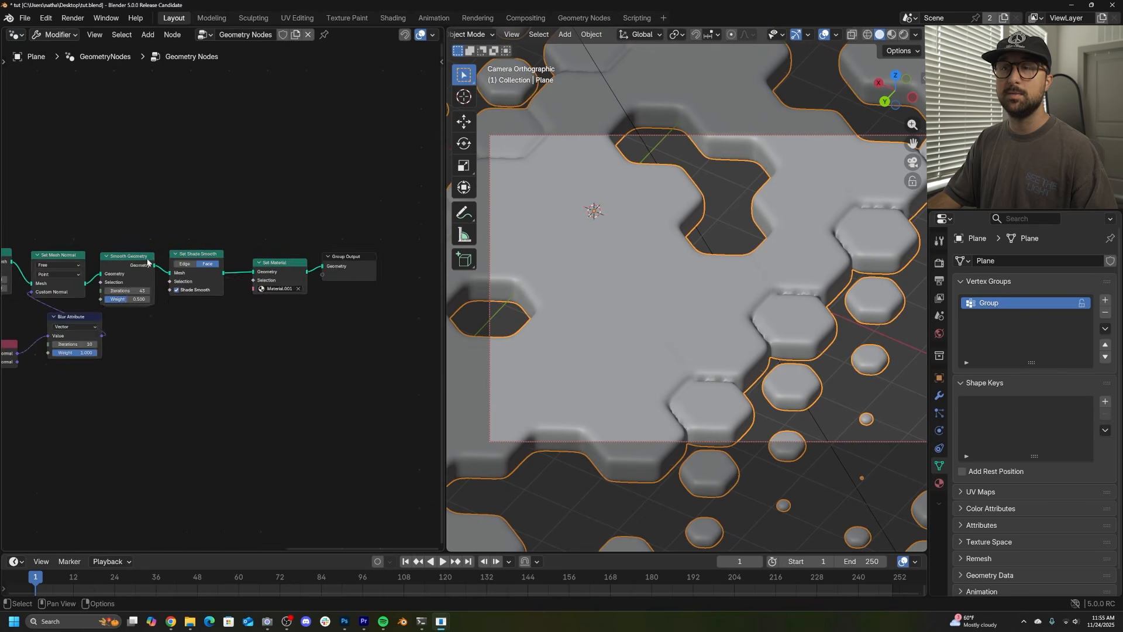
Set the Mesh to SDF Grid node's voxel size to 0.09 m.
scroll(309, 288, "up", 2)
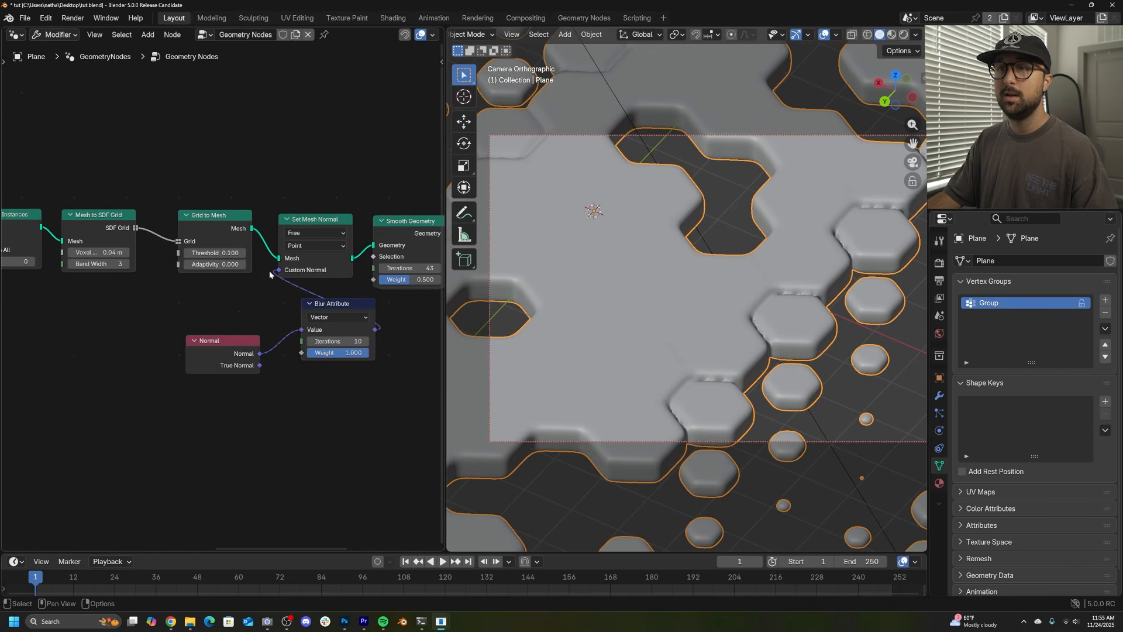
left_click(80, 253)
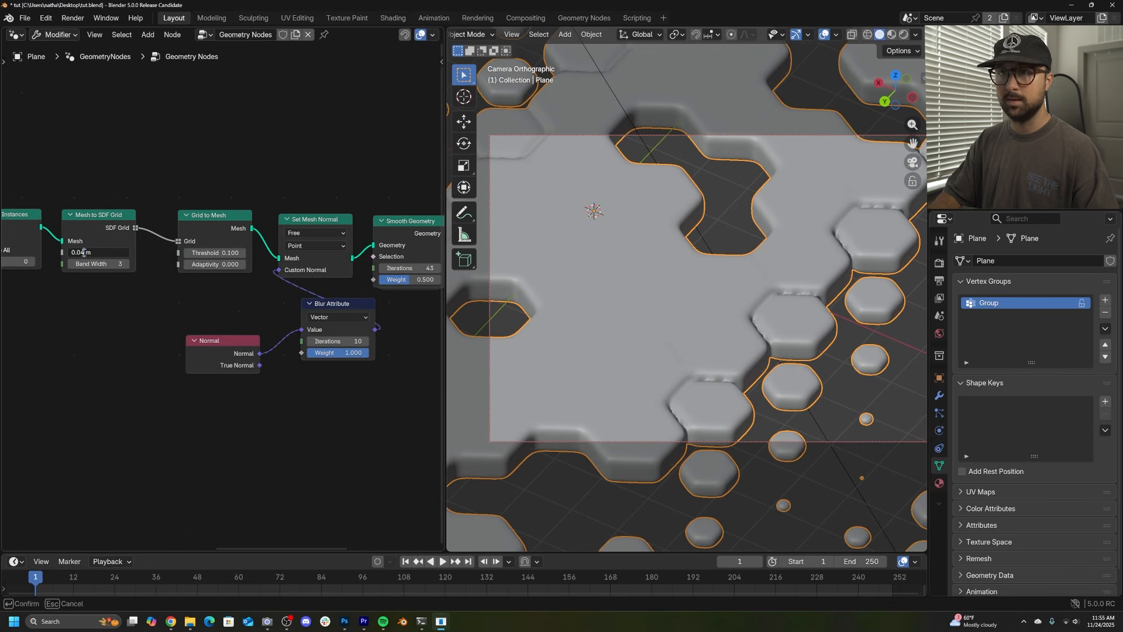
key("Return")
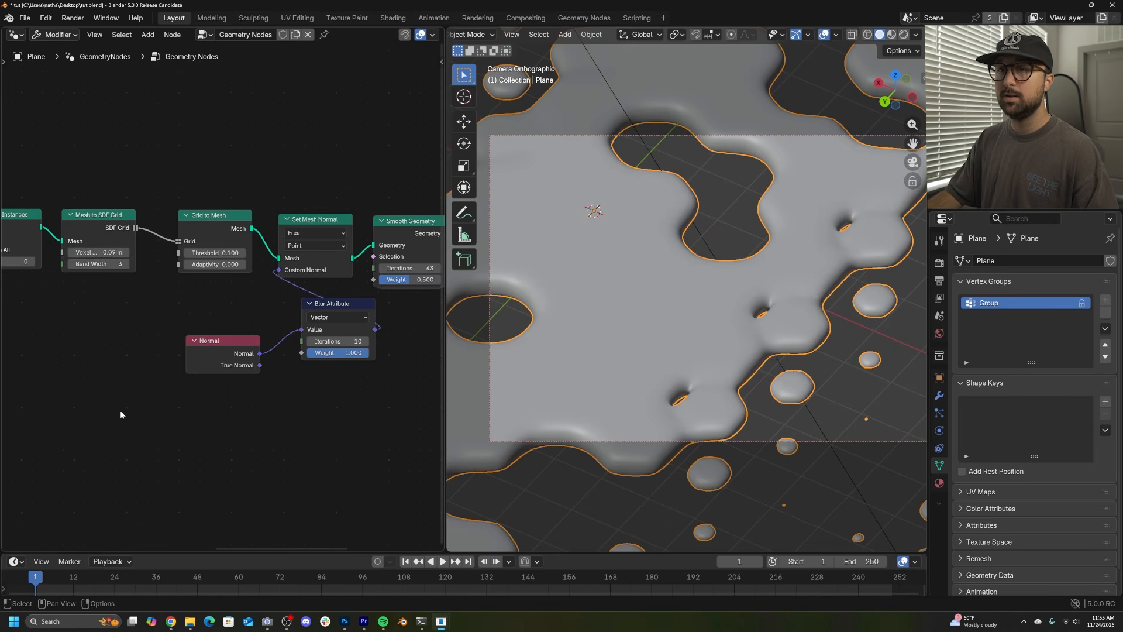
Try a value of about 75.88 on the Add node between Separate XYZ and Ping-Pong.
scroll(121, 414, "down", 2)
middle_click_drag(121, 415, 343, 336)
scroll(344, 335, "up", 3)
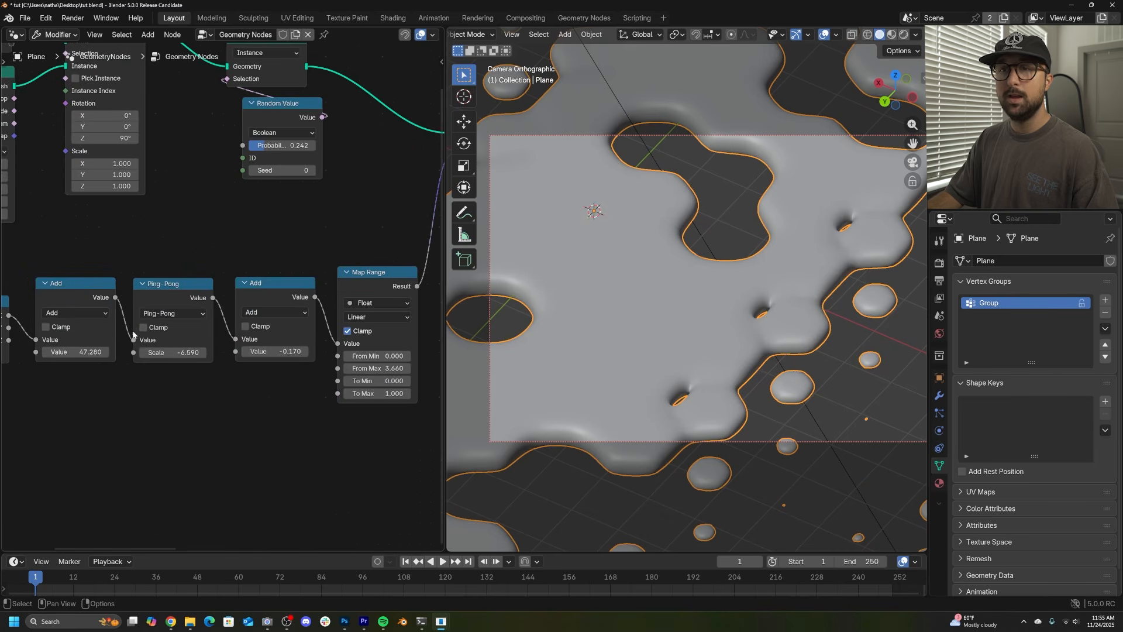
middle_click_drag(132, 332, 275, 313)
mouse_move(215, 268)
left_mouse_down()
mouse_move(142, 300)
mouse_move(205, 270)
left_mouse_up()
left_click_drag(208, 336, 228, 362)
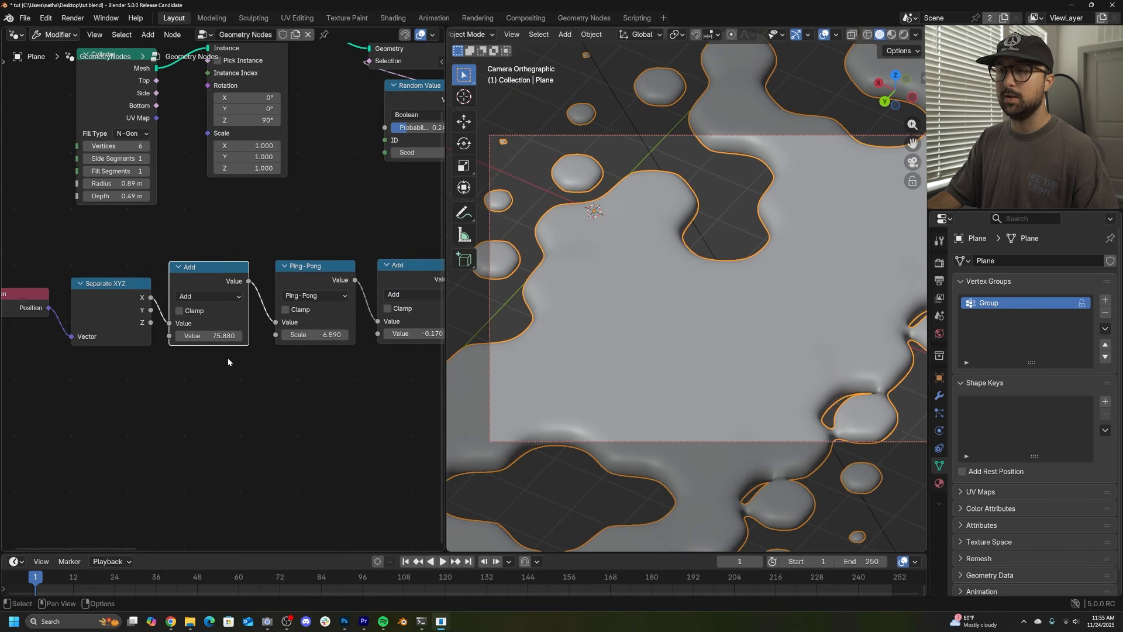
Set the value of the Add node between Separate XYZ and Ping-Pong to 0.
left_click(231, 336)
type("0")
key("Return")
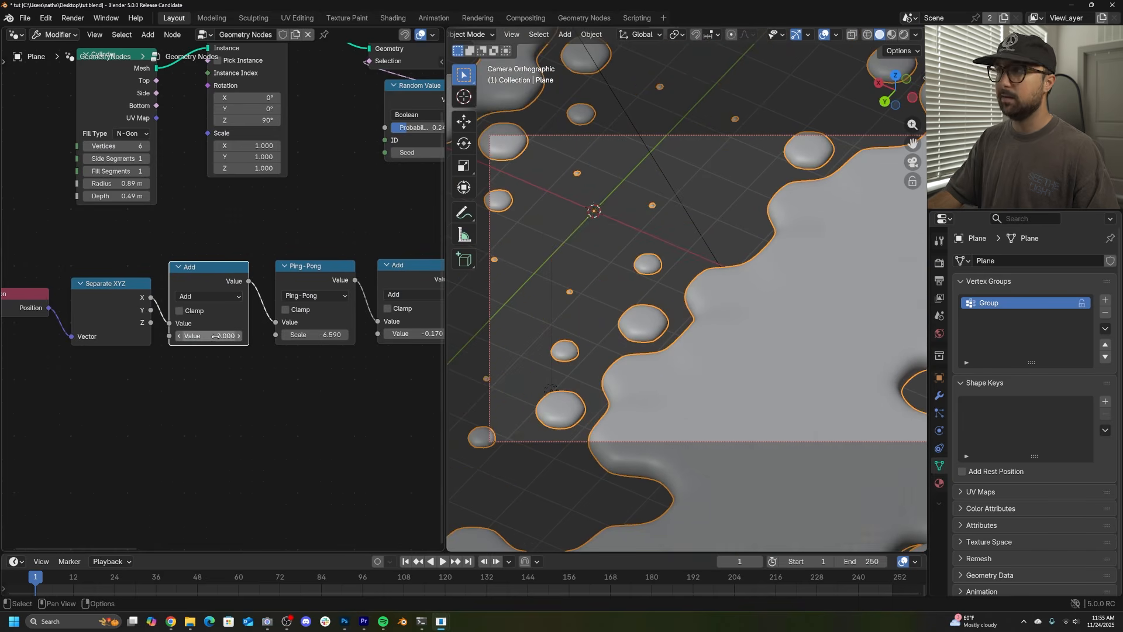
Set the animation's end frame to 120 and enlarge the timeline area.
left_click(873, 561)
type("120")
key("Return")
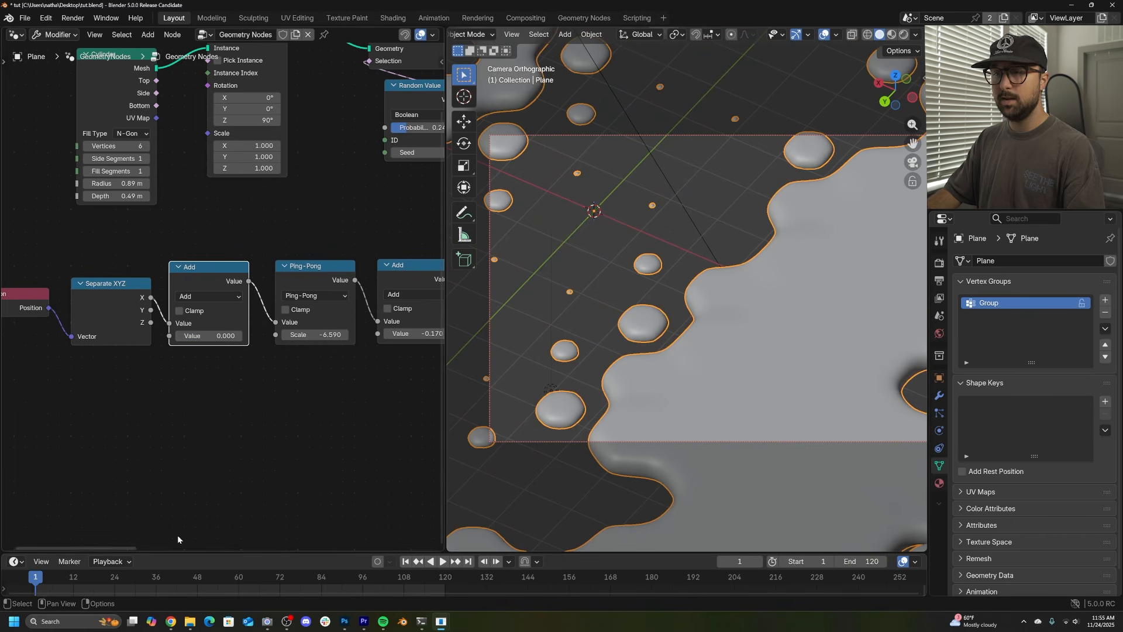
left_click_drag(230, 554, 233, 467)
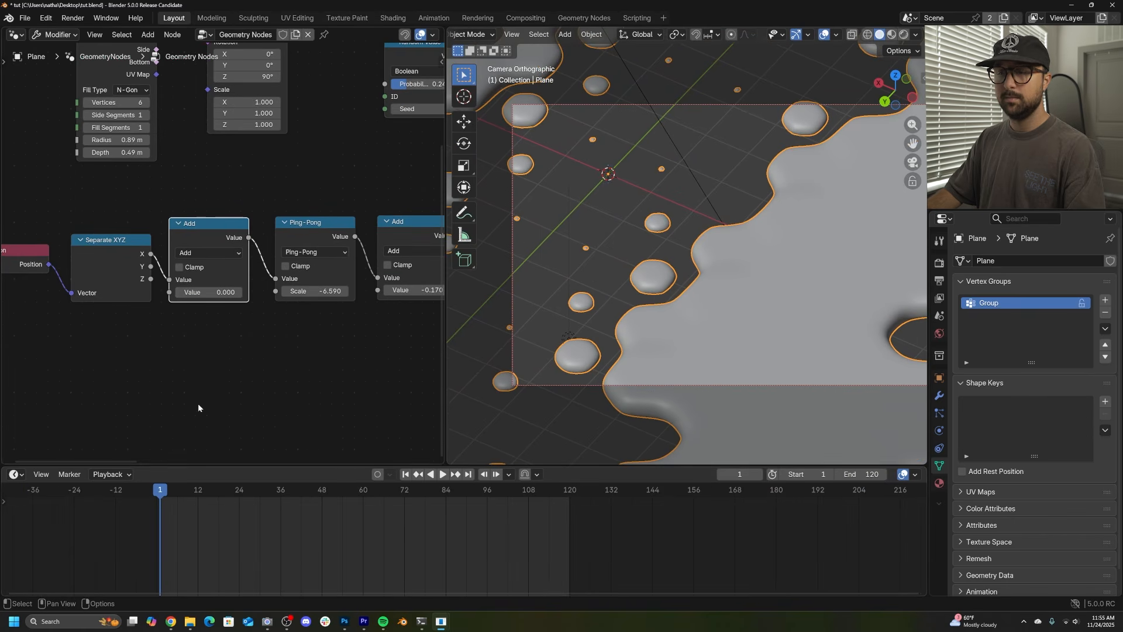
Keyframe the Add node's value of 0 at frame 0 and briefly run the playback.
key("Left")
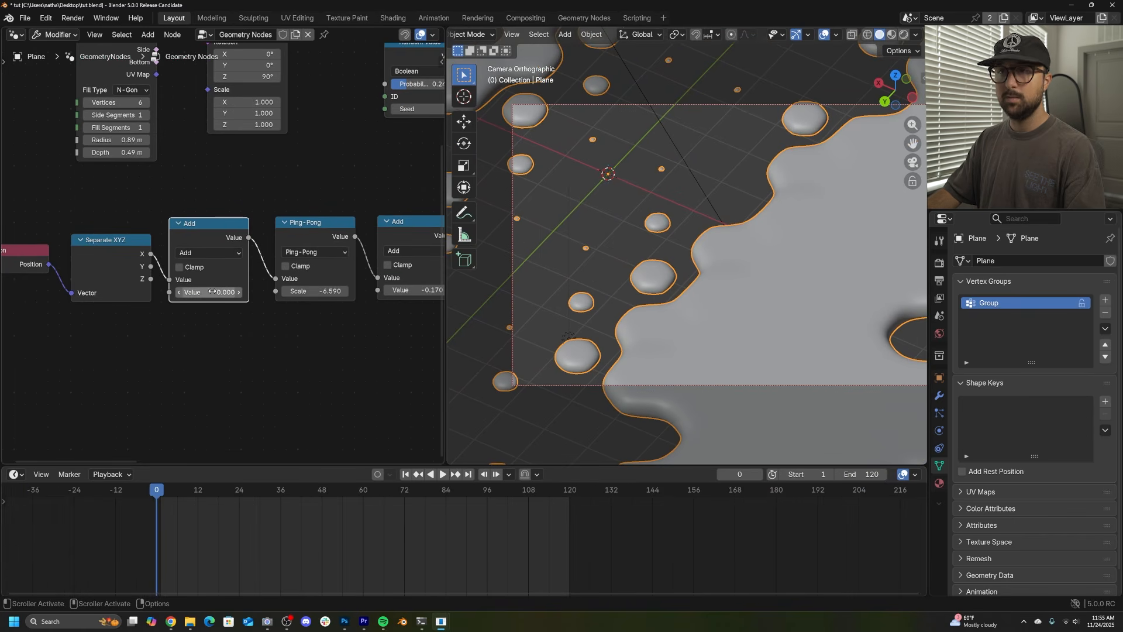
key("i")
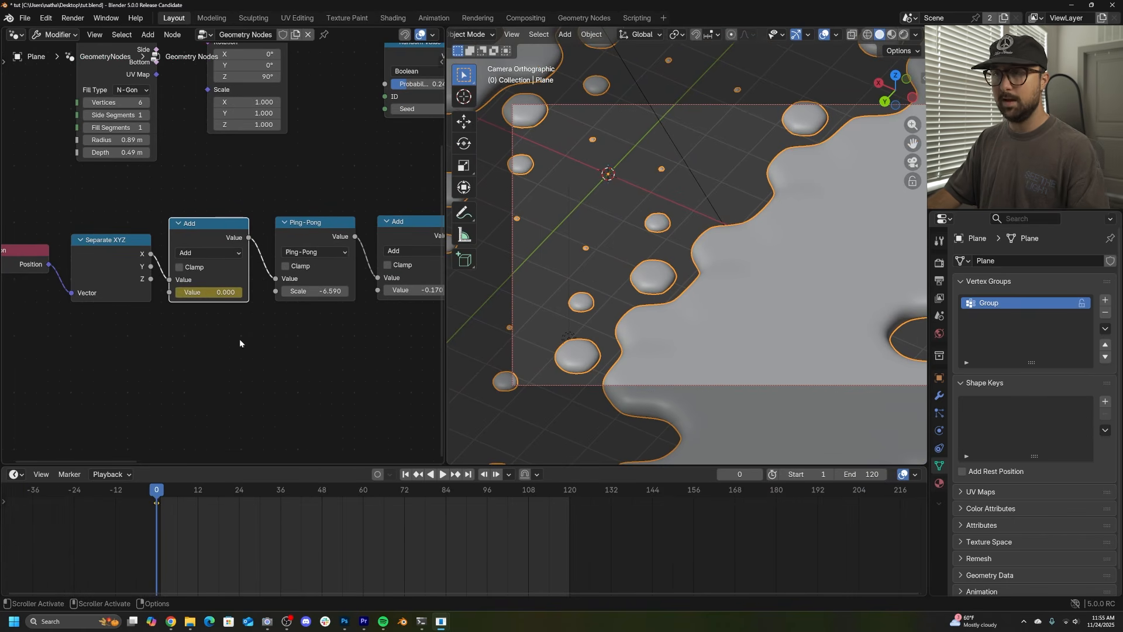
left_click(446, 477)
left_click(430, 477)
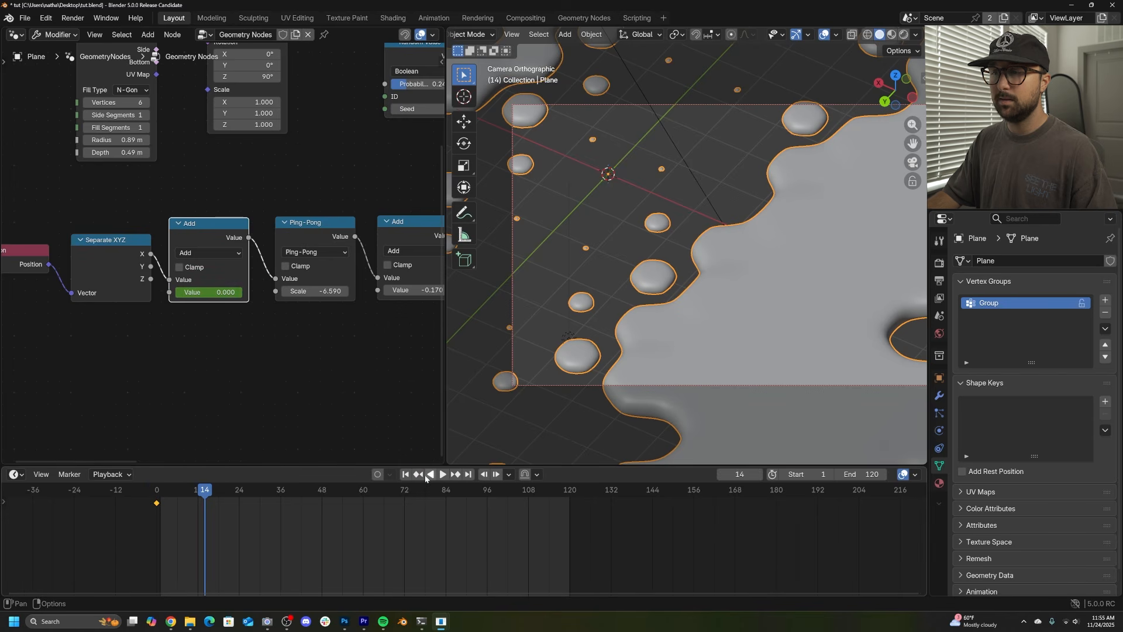
At frame 120, raise the Add node's value until the tile pattern closely matches the starting frame, and keyframe it.
left_click(470, 476)
left_click_drag(210, 292, 299, 292)
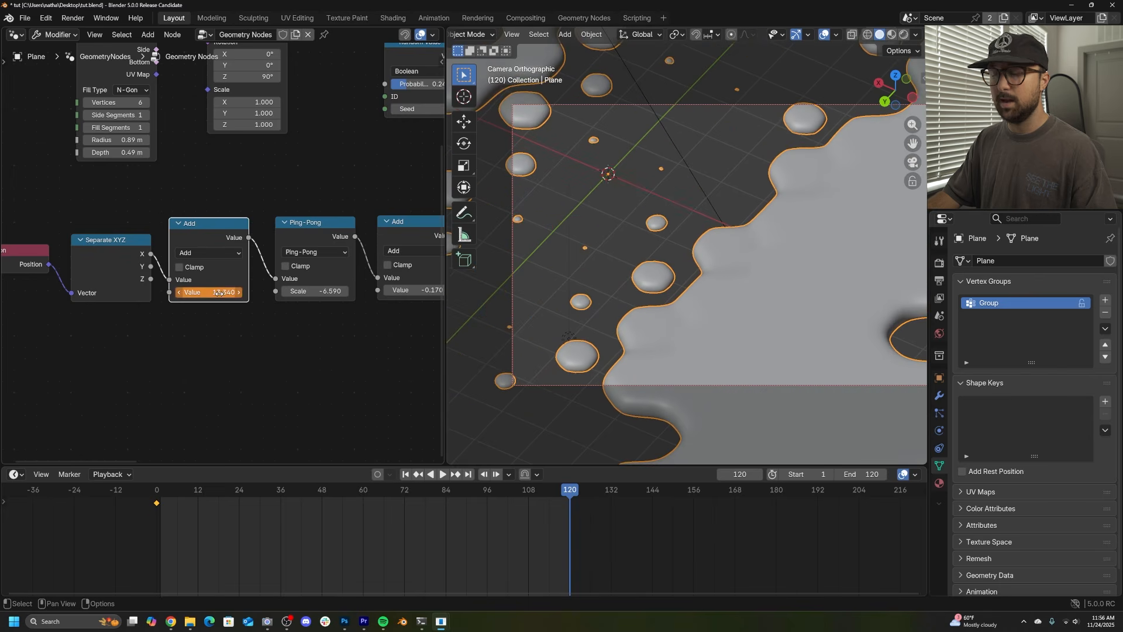
key("i")
Play back the tile animation and stop the playhead at frame 58.
key("space")
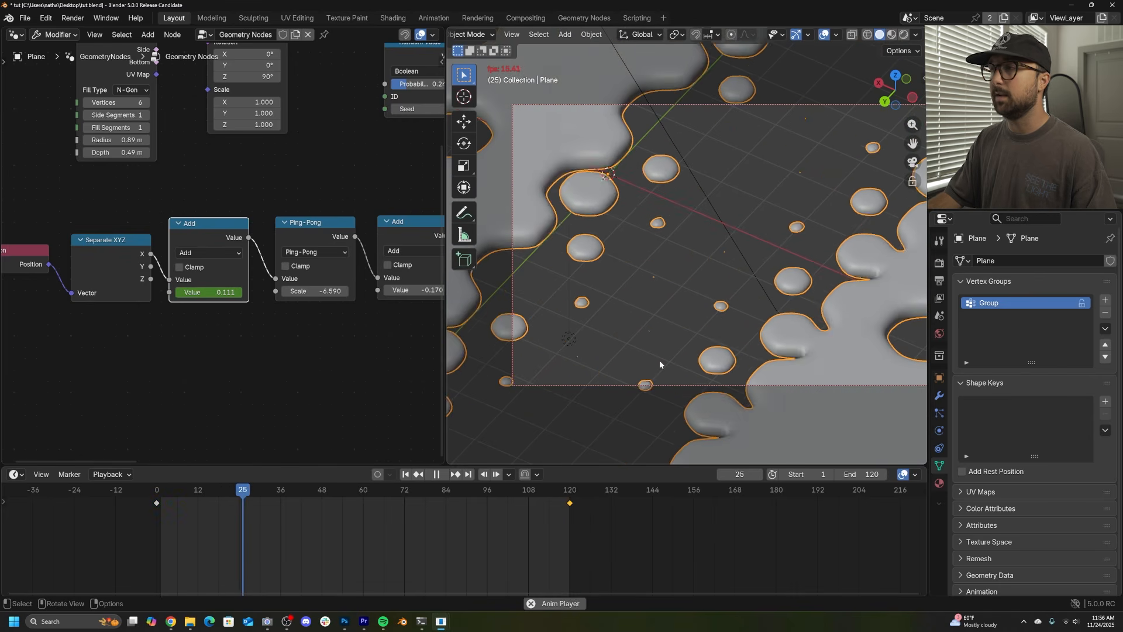
key("space")
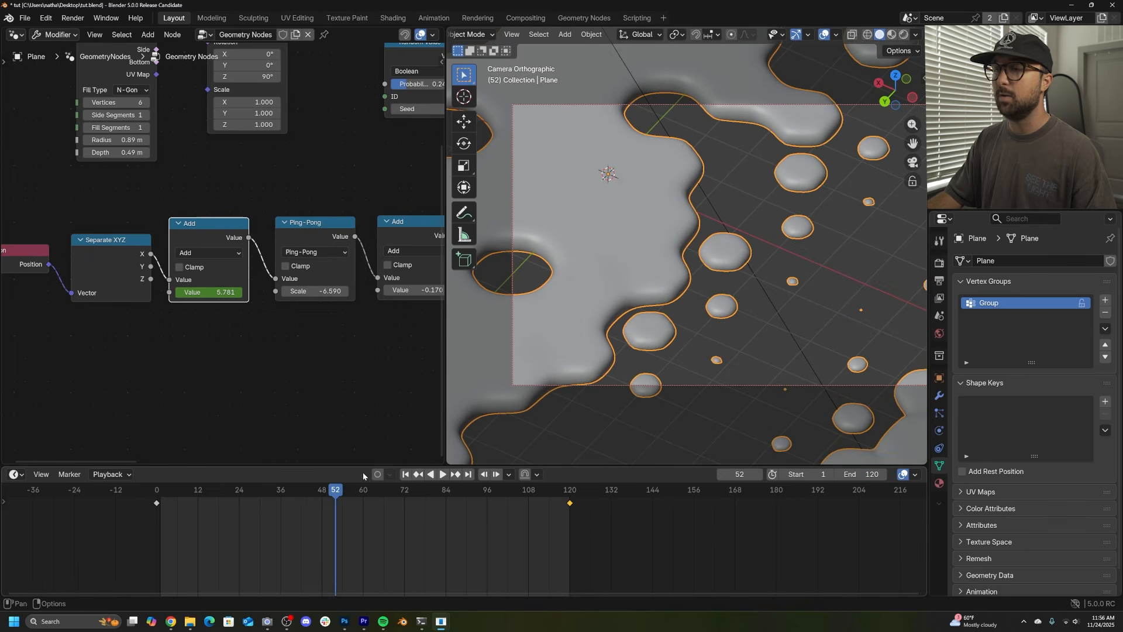
mouse_move(363, 490)
left_mouse_down()
mouse_move(538, 497)
mouse_move(356, 491)
left_mouse_up()
Set the Mesh to SDF Grid node's voxel size to 0.03 m.
middle_click_drag(373, 237, 194, 263)
scroll(344, 247, "up", 2)
double_click(266, 242)
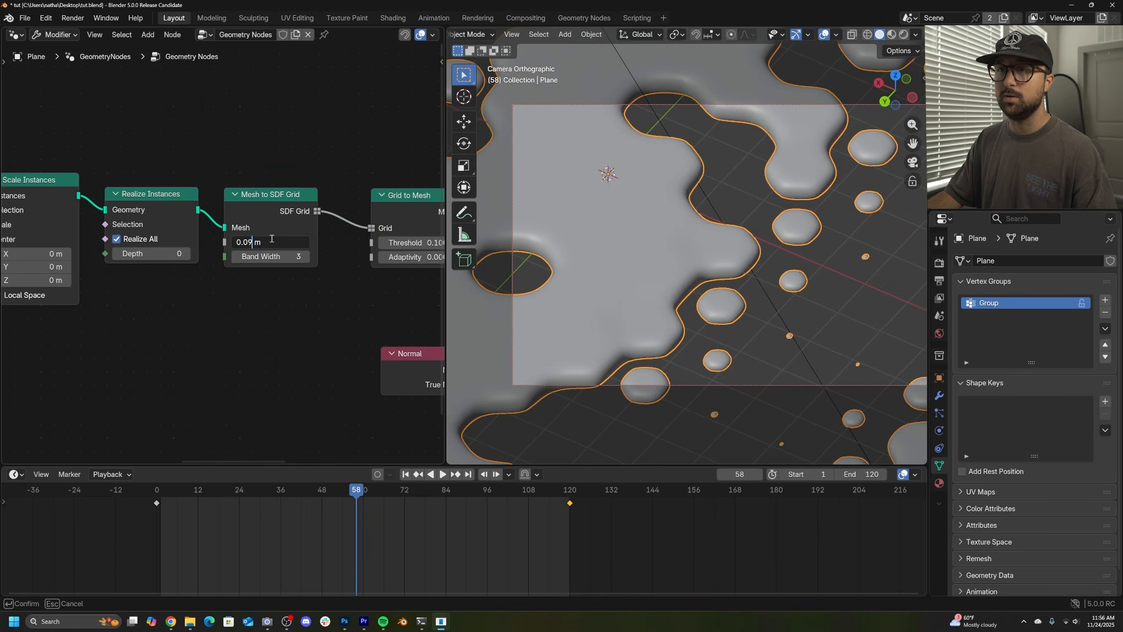
key("BackSpace")
type("3")
key("Return")
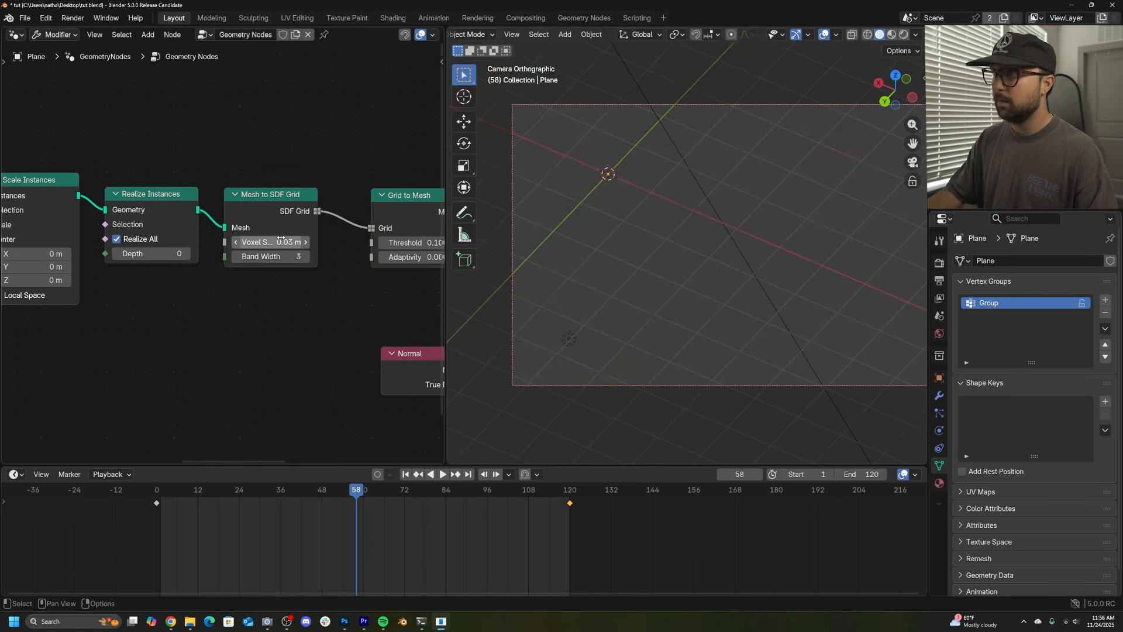
Set the Mesh to SDF Grid node's voxel size to 0.04 m.
double_click(274, 242)
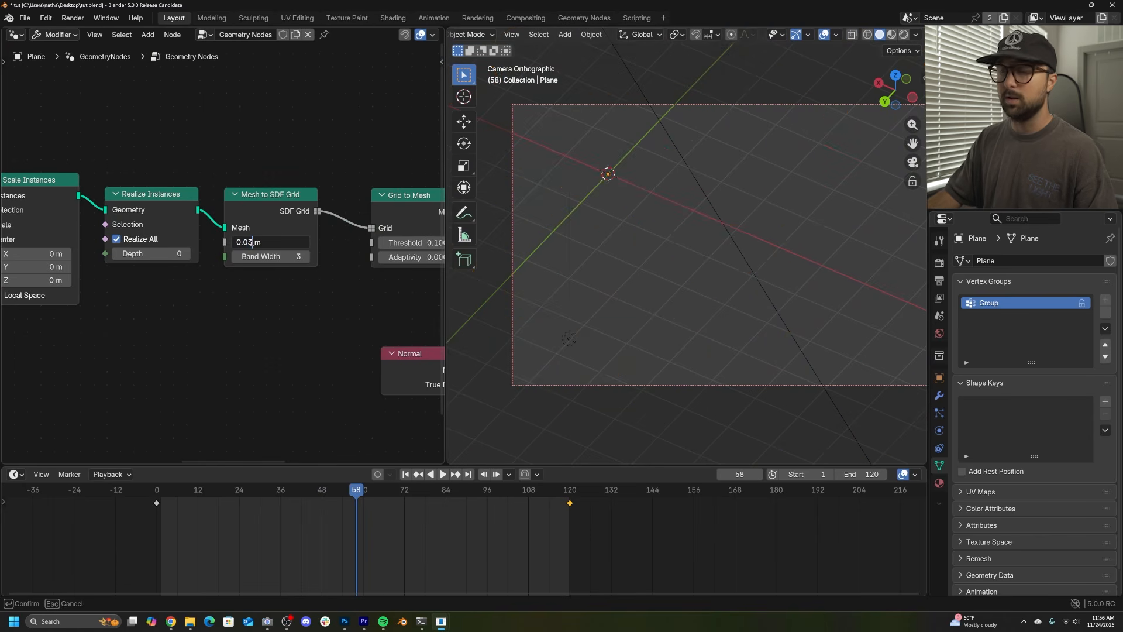
key("BackSpace")
key("Return")
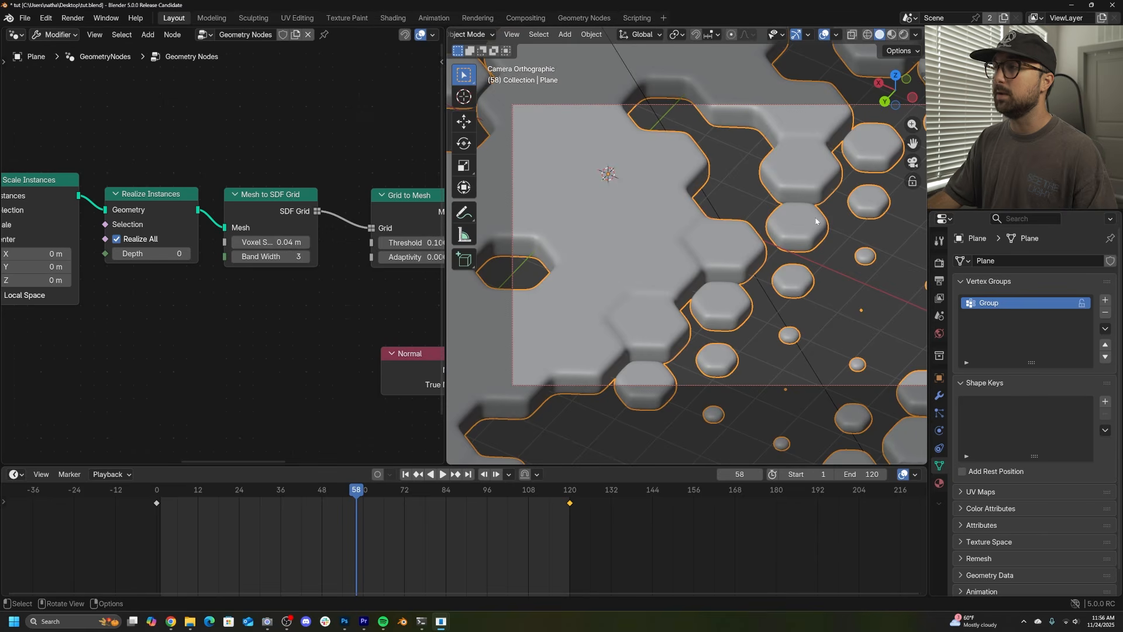
scroll(683, 364, "up", 3)
scroll(685, 367, "down", 2)
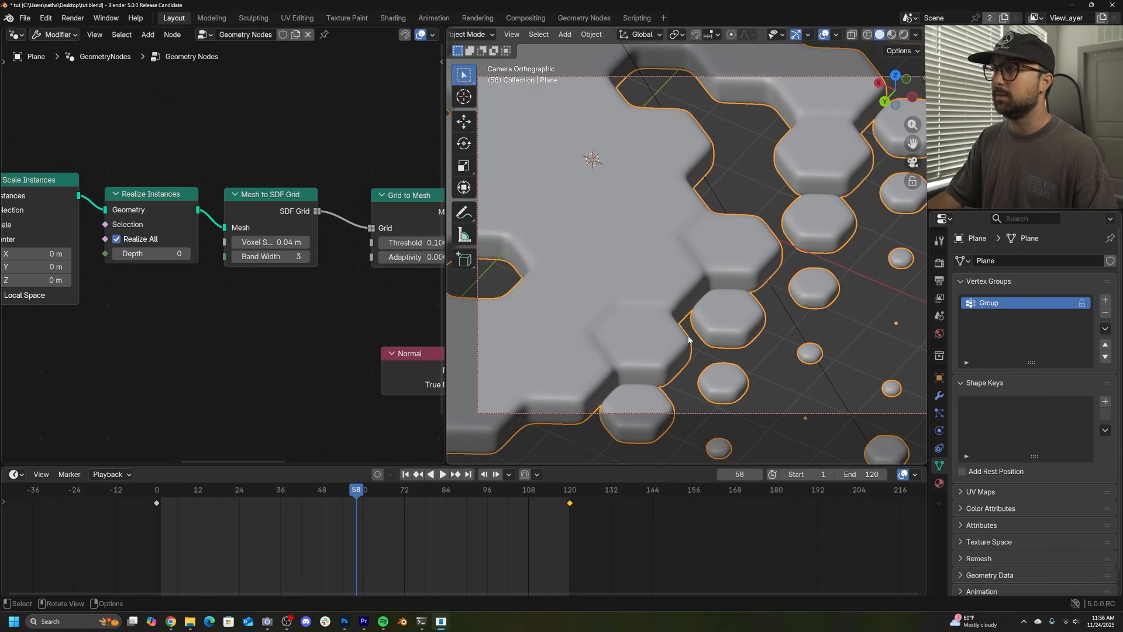
Briefly run the tile animation's playback and leave the playhead stopped at frame 56.
key("space")
left_click(352, 493)
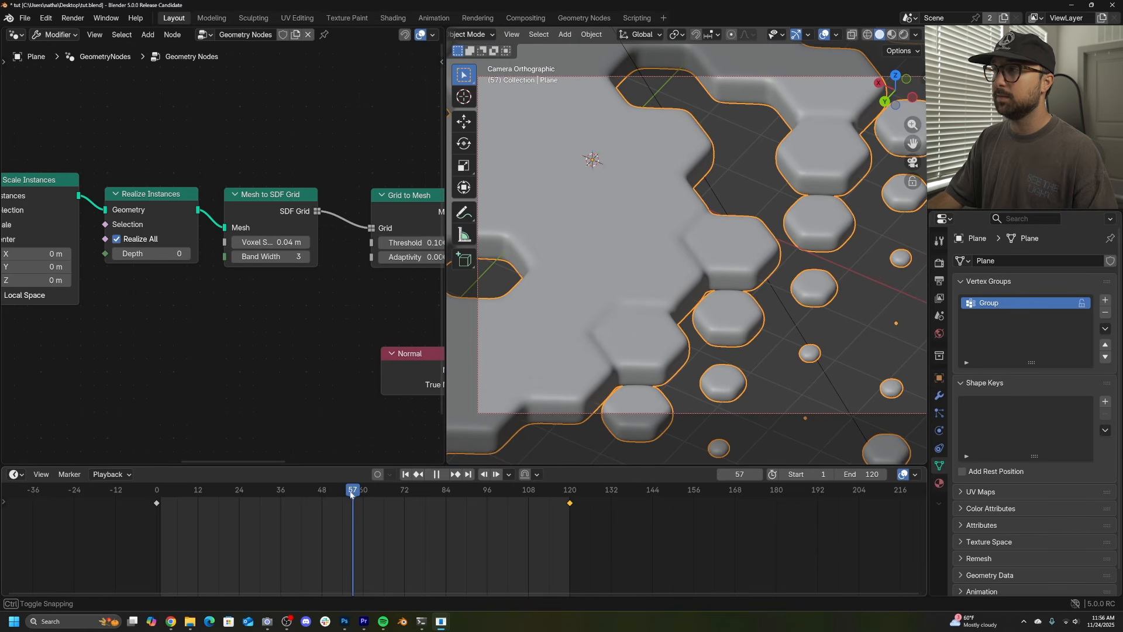
left_click_drag(352, 494, 349, 496)
key("space")
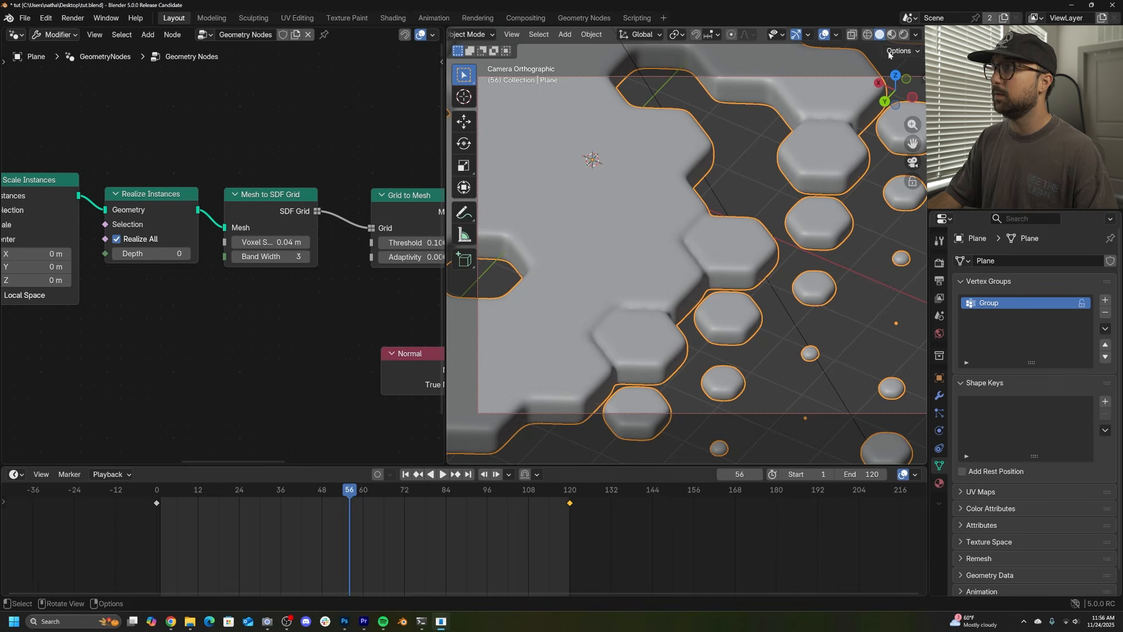
Preview the tiles up close in rendered shading with overlays hidden, and shrink the timeline to give the viewport more height.
left_click(904, 34)
left_click(825, 34)
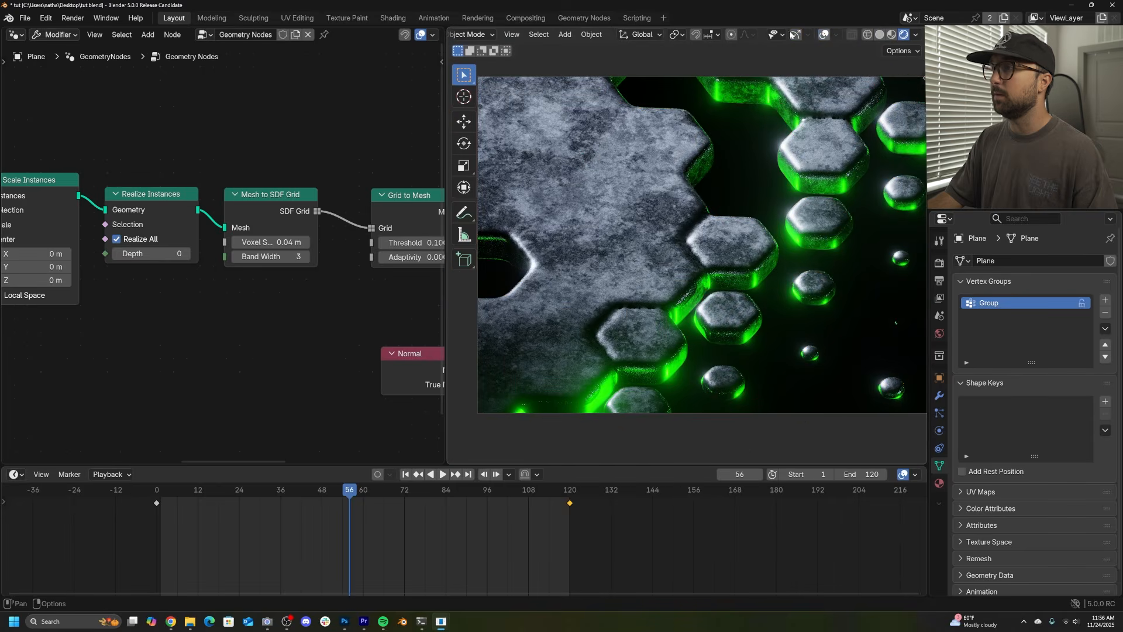
scroll(757, 247, "up", 4)
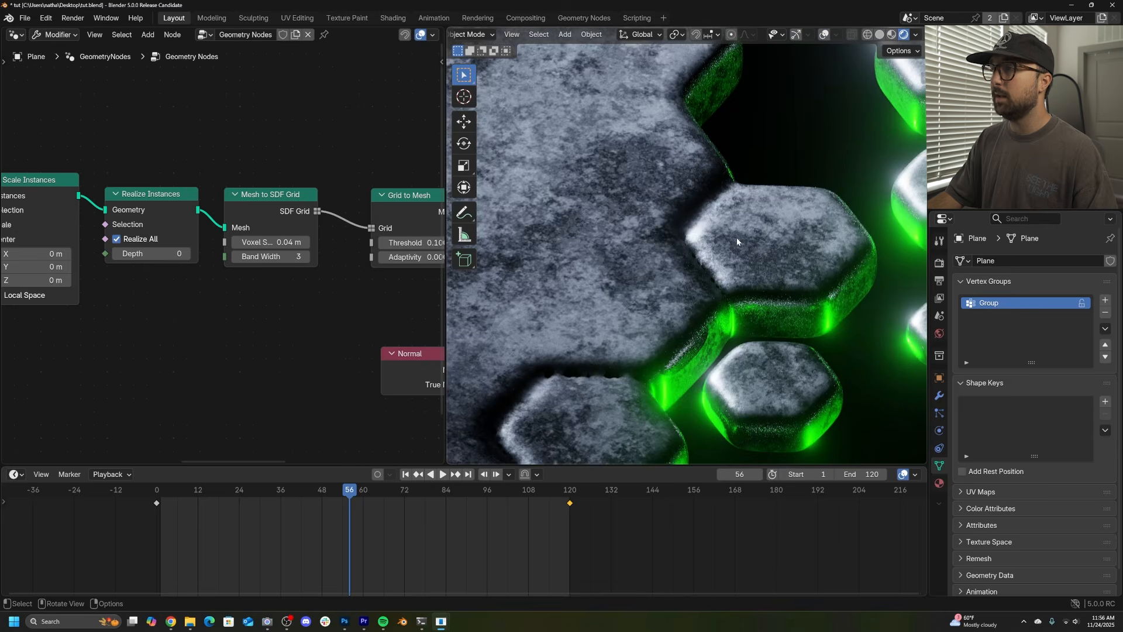
scroll(719, 248, "down", 3)
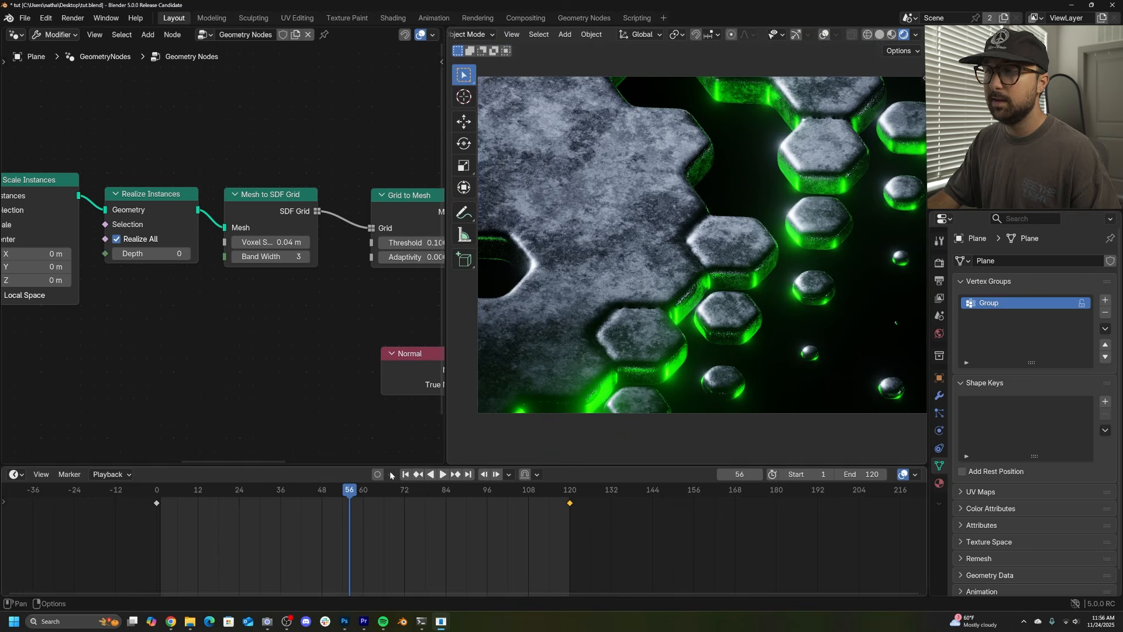
left_click_drag(392, 464, 392, 534)
scroll(745, 288, "up", 2)
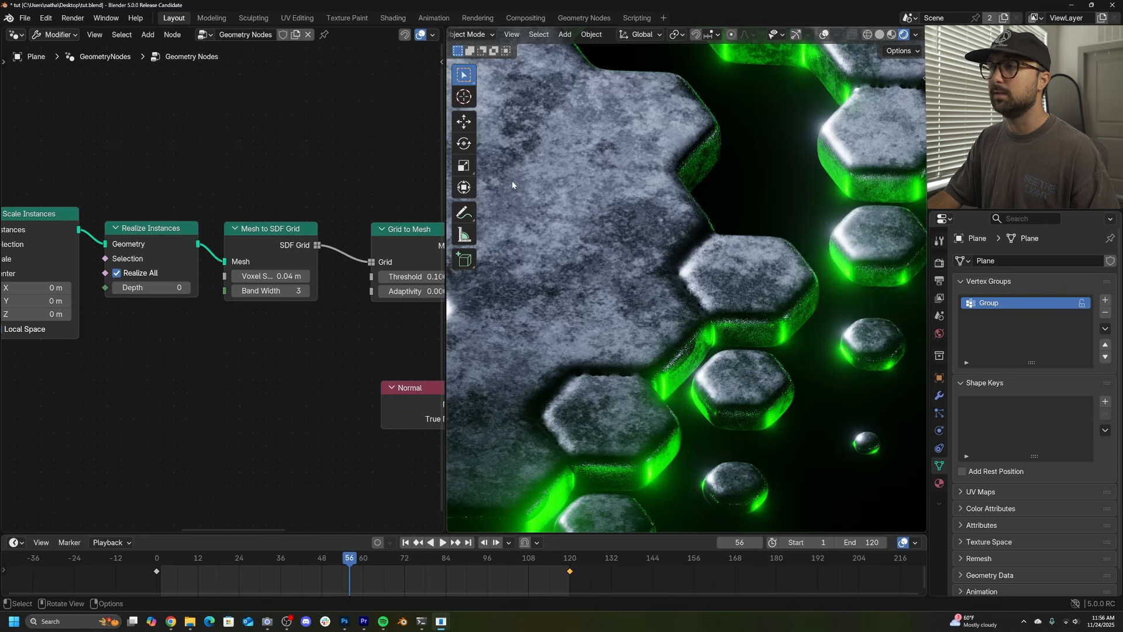
Return the viewport to solid shading and review the Cycles sampling settings, the output settings and the available render commands.
left_click(879, 36)
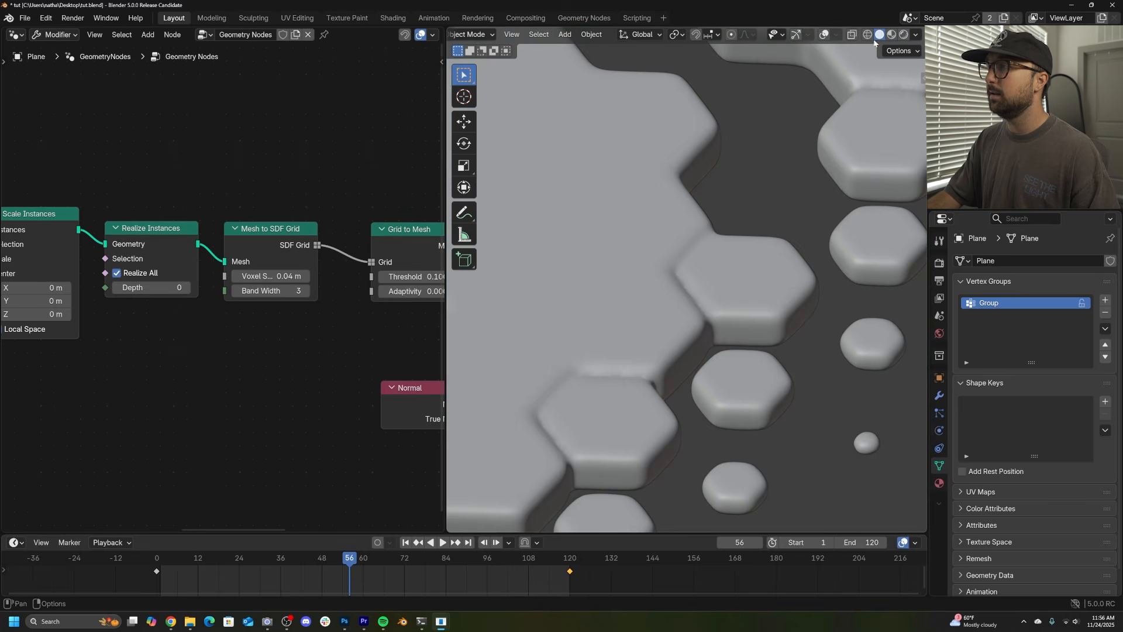
left_click(940, 265)
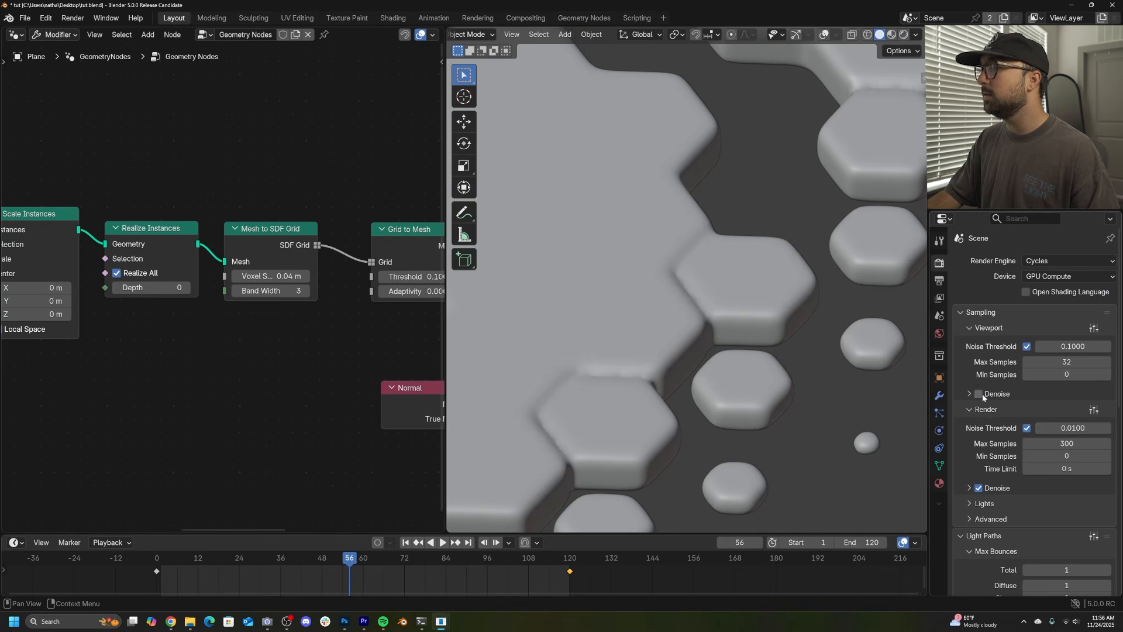
left_click(940, 281)
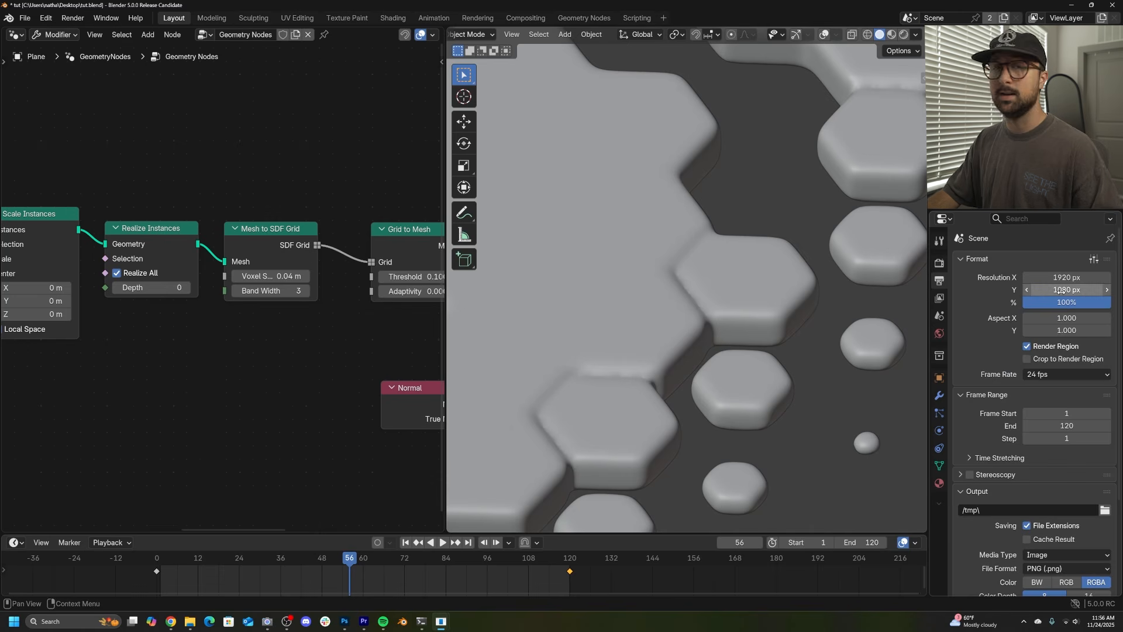
left_click(78, 20)
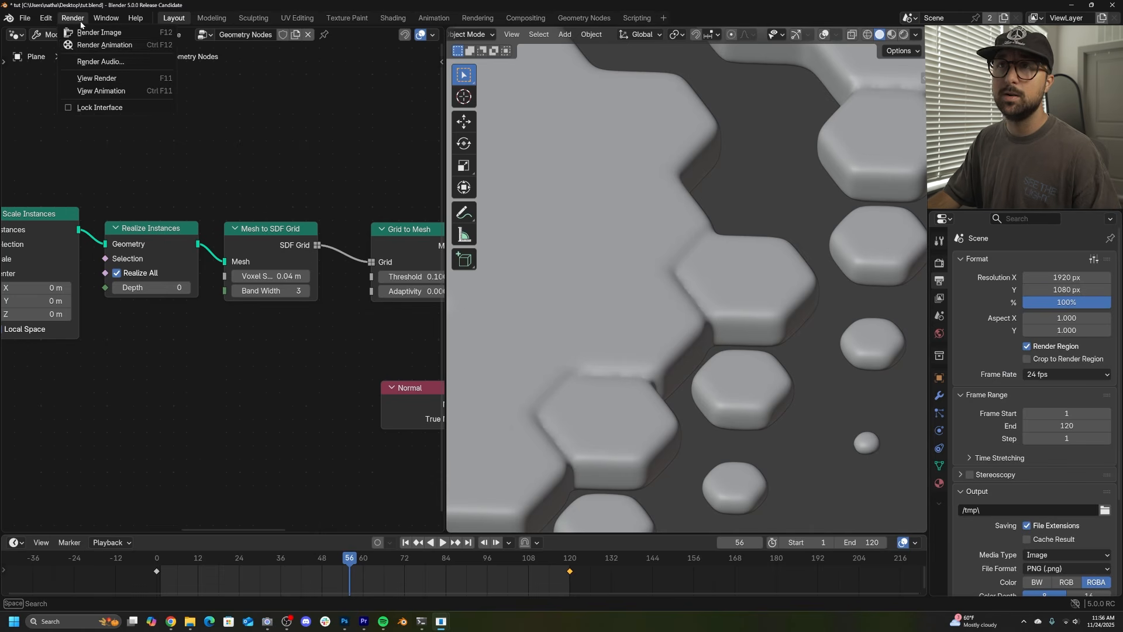